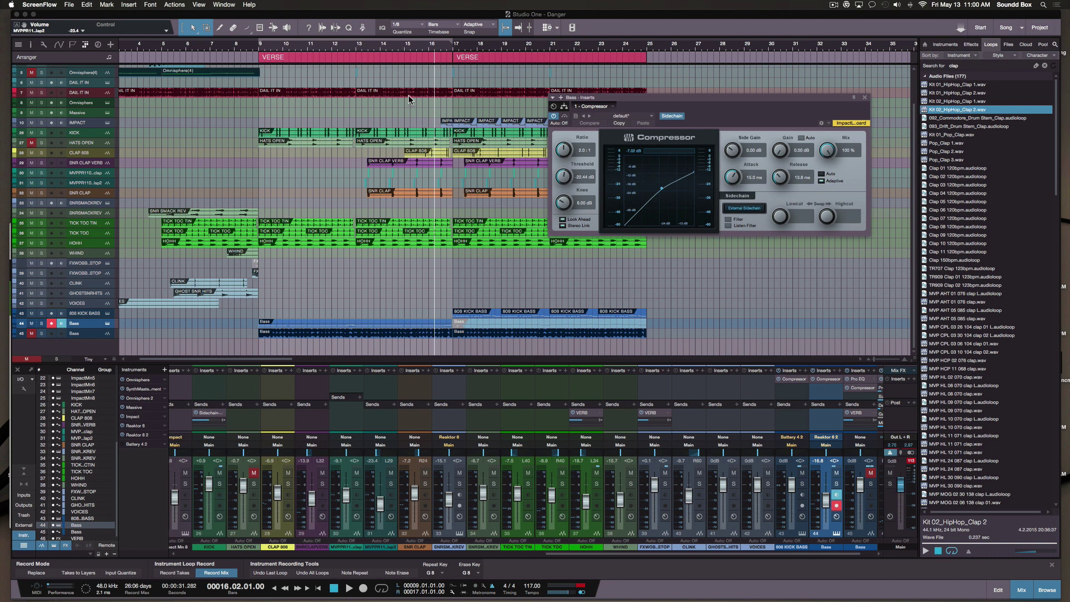
# Step: Play the song briefly from bar 16, then open the Bass track's Razor synth editor
pyautogui.click(426, 47)
pyautogui.press('space')
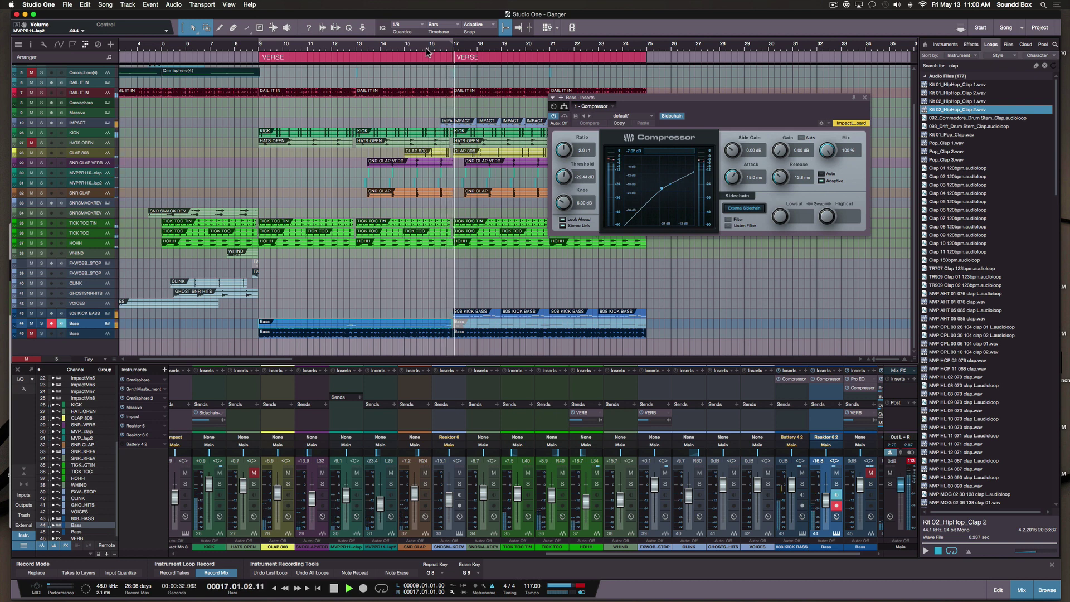
pyautogui.press('space')
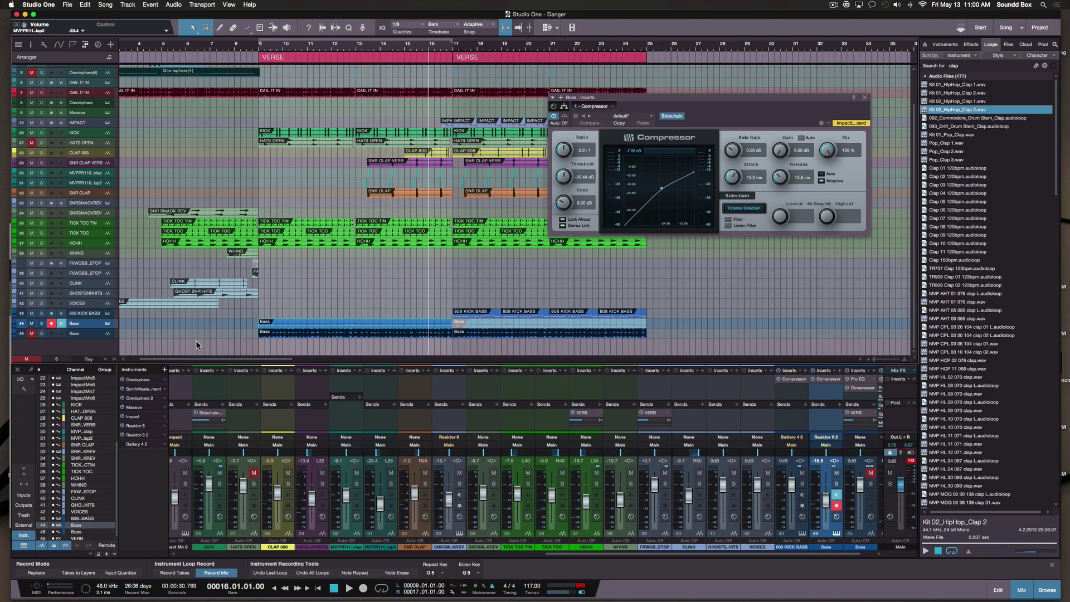
pyautogui.click(107, 323)
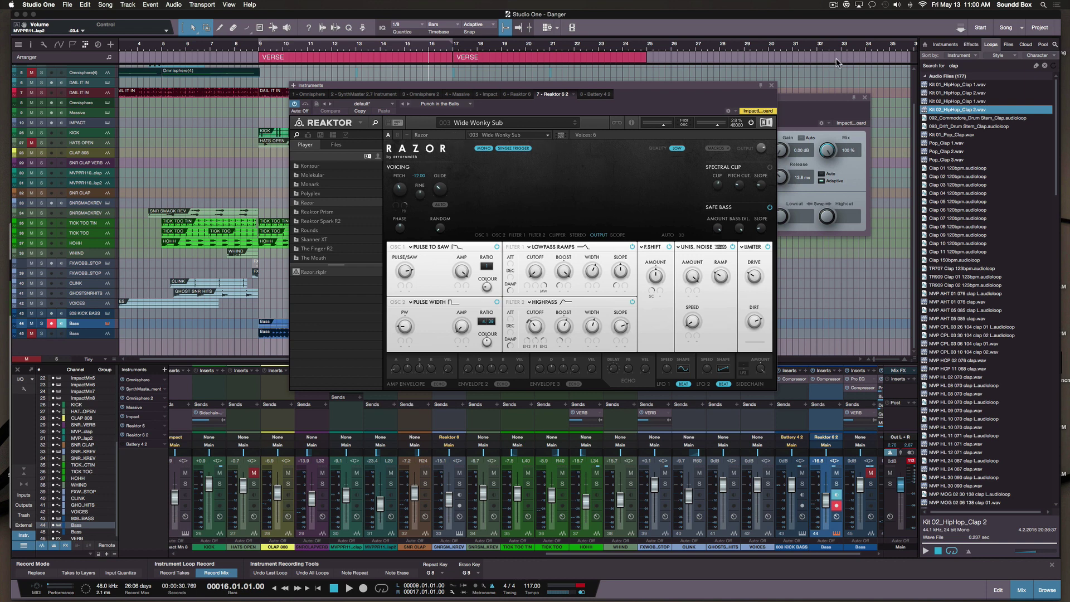
# Step: Close Razor and open the Battery 4 drum editor, moving its window higher up
pyautogui.click(772, 85)
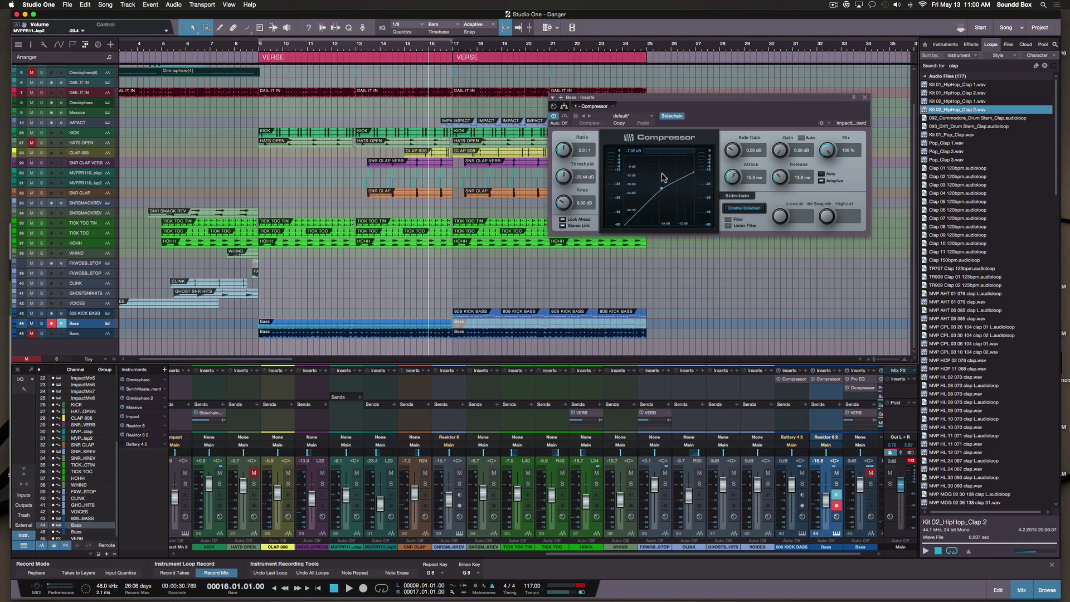
pyautogui.click(108, 315)
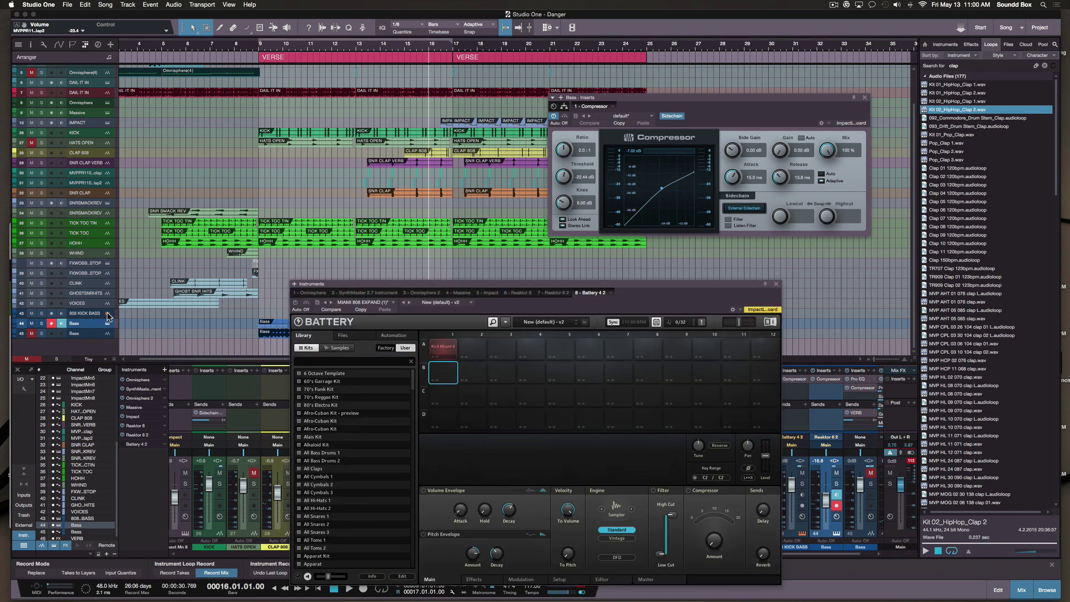
pyautogui.moveTo(441, 282); pyautogui.dragTo(427, 67)
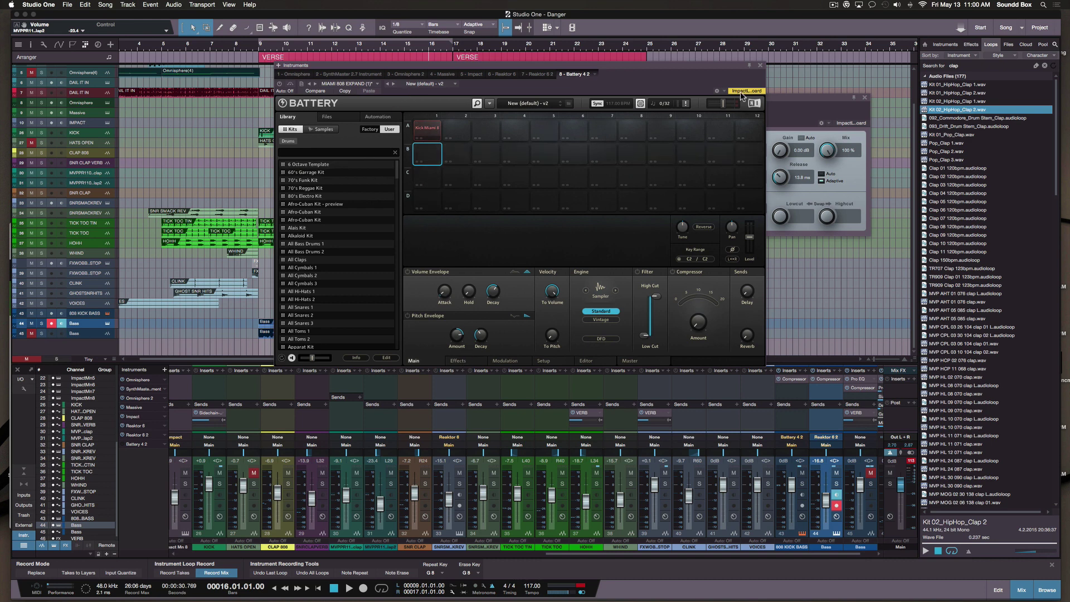
# Step: Close Battery, audition the song, then open Export Mixdown with the position at bar 15
pyautogui.click(759, 66)
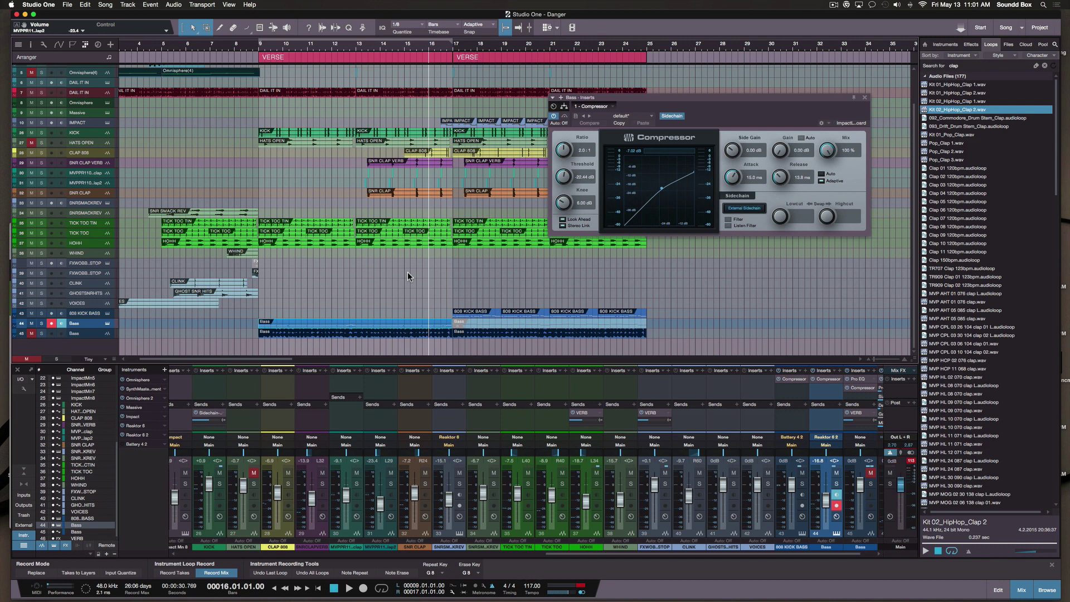
pyautogui.press('space')
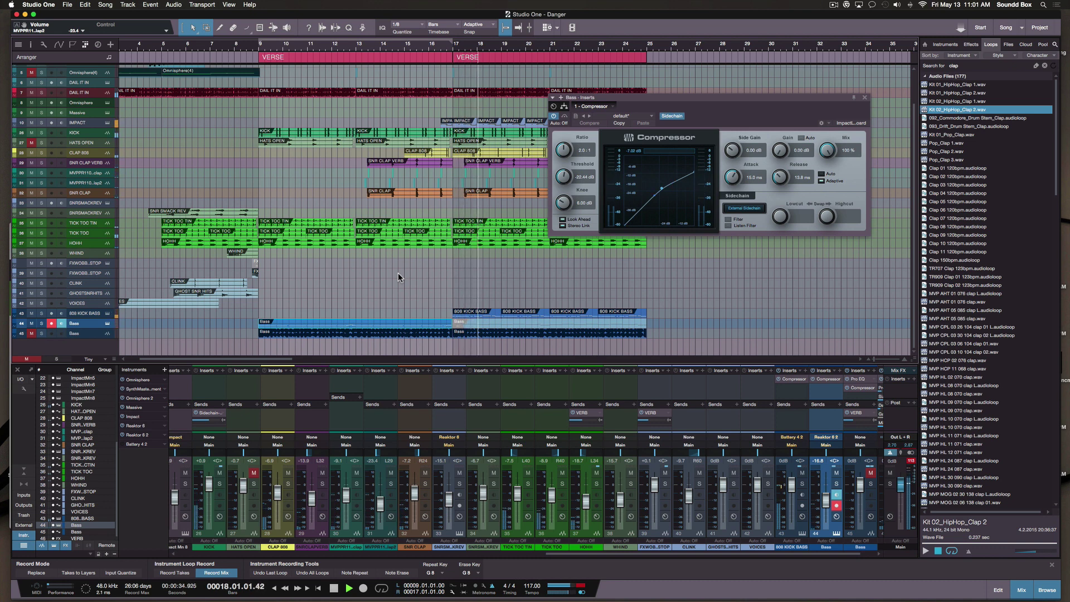
pyautogui.press('space')
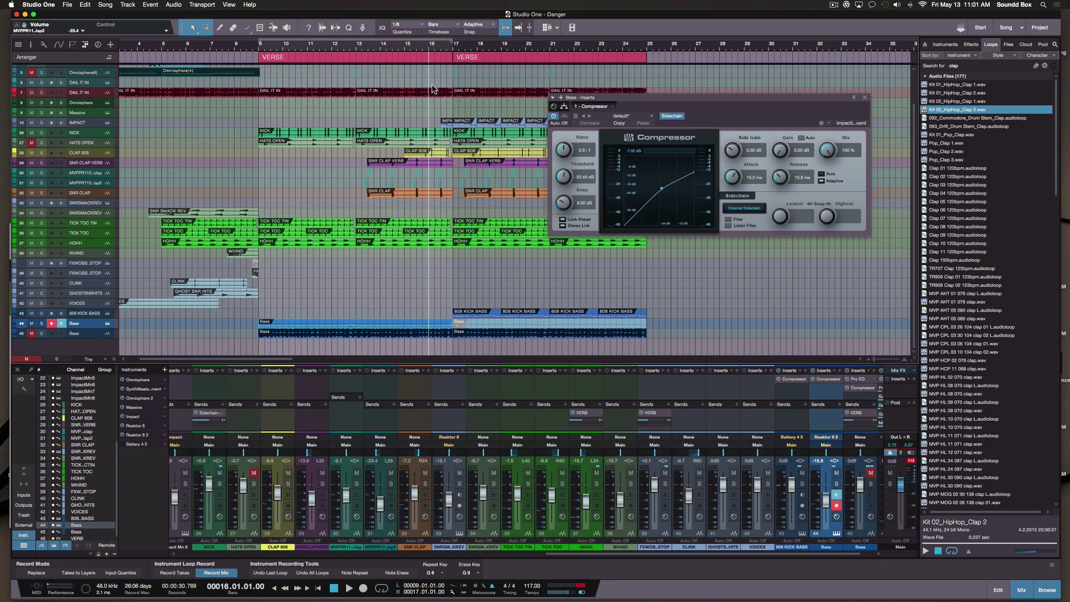
pyautogui.scroll(2, 421, 126)
pyautogui.scroll(-2, 421, 126)
pyautogui.click(402, 47)
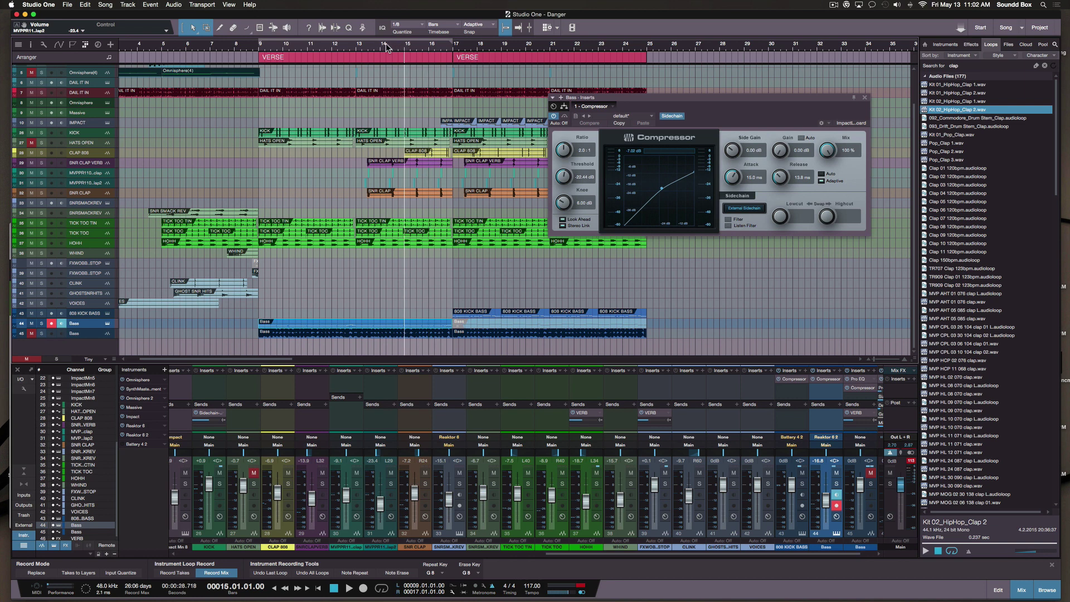
pyautogui.press('super+e')
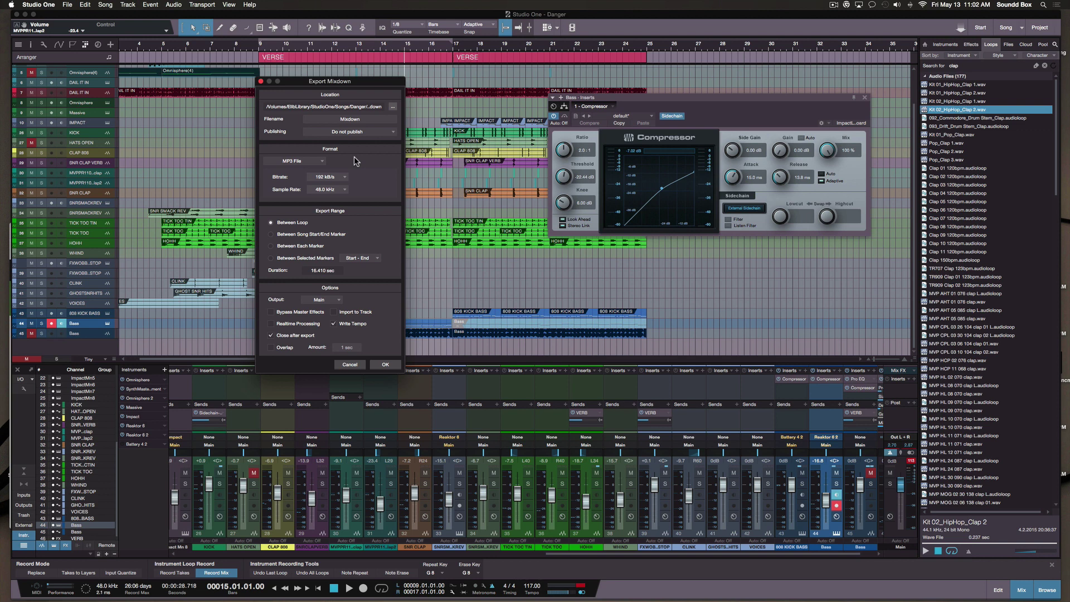
# Step: Export a 24-bit Wave mixdown named 'Tape Stop FX' with Import to Track enabled
pyautogui.click(306, 161)
pyautogui.click(292, 172)
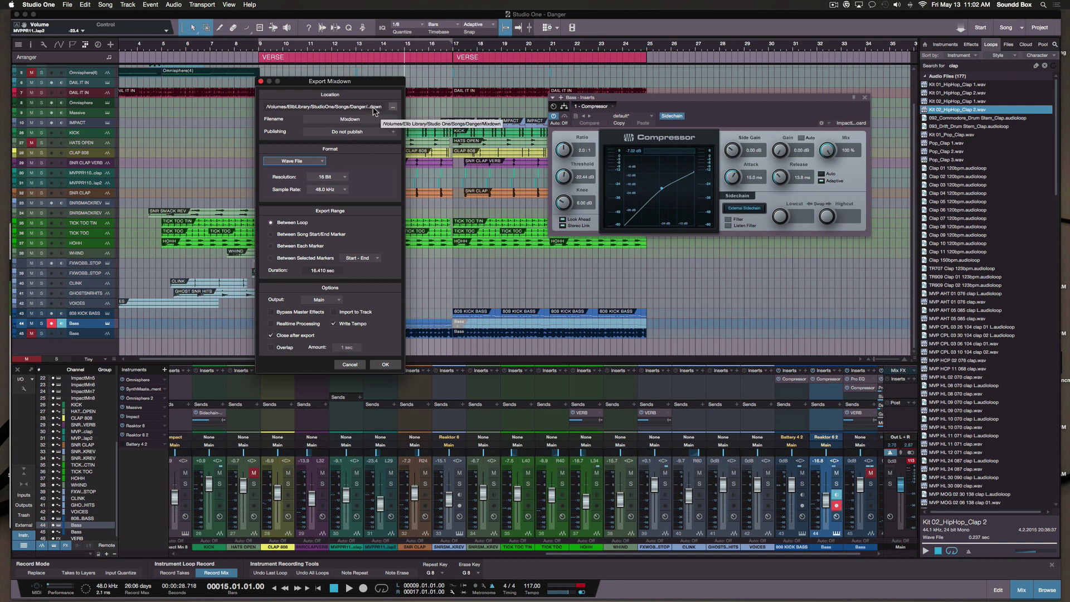
pyautogui.click(368, 120)
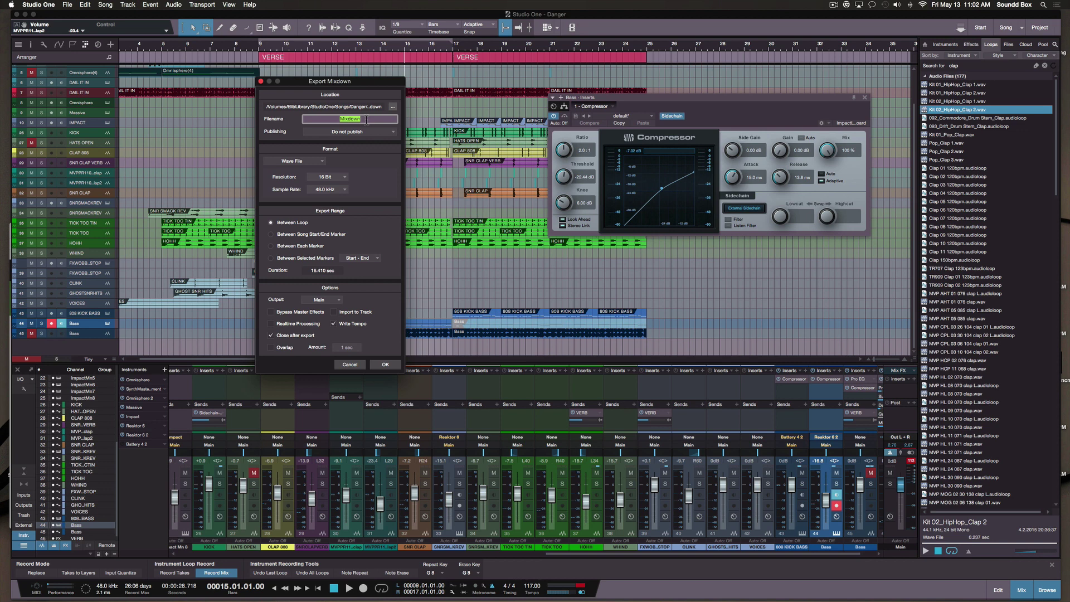
pyautogui.write('Tape Stop FX')
pyautogui.click(343, 179)
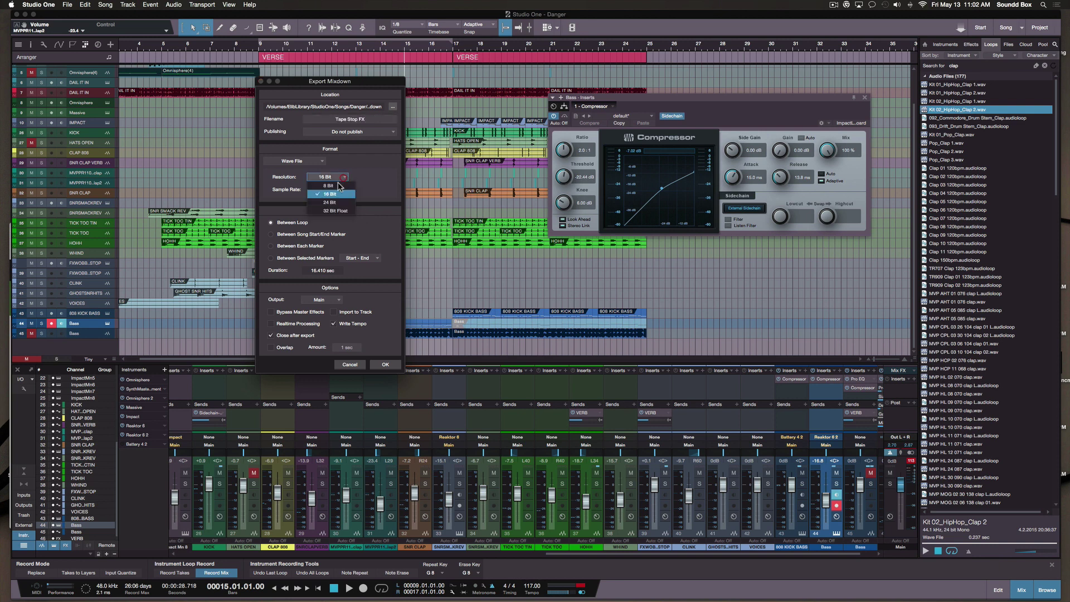
pyautogui.click(338, 204)
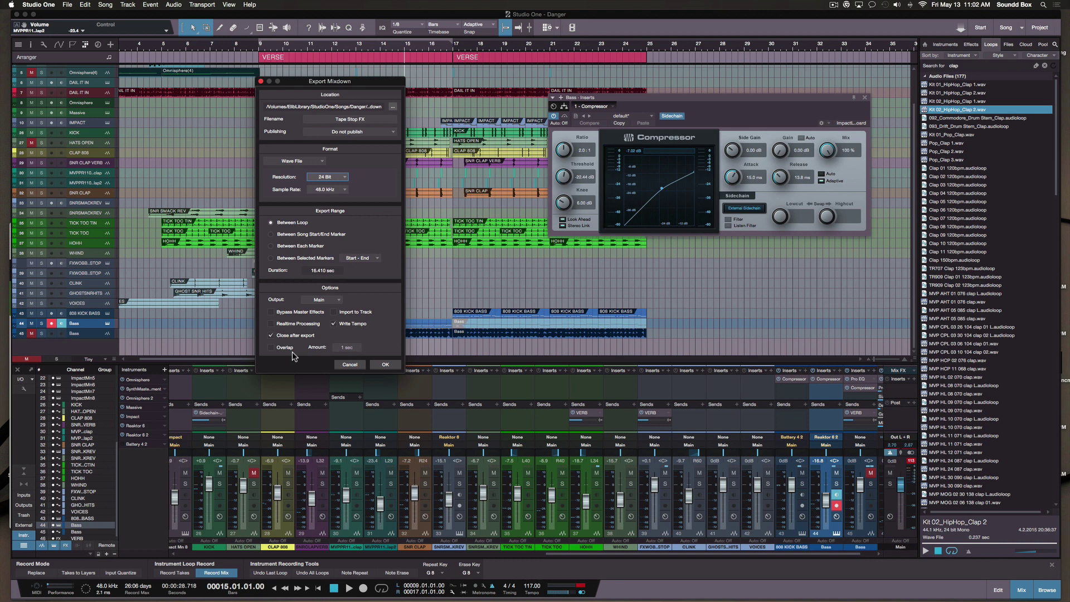
pyautogui.click(334, 312)
pyautogui.click(389, 365)
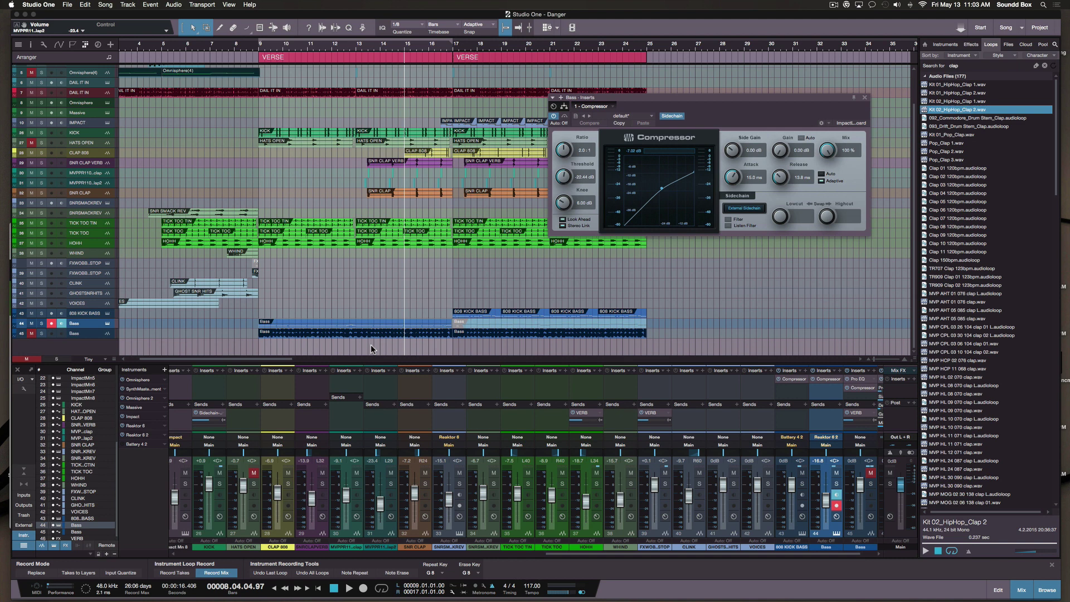
# Step: Solo the imported Tape Stop FX track, play it back, and select its audio event
pyautogui.scroll(-1, 361, 342)
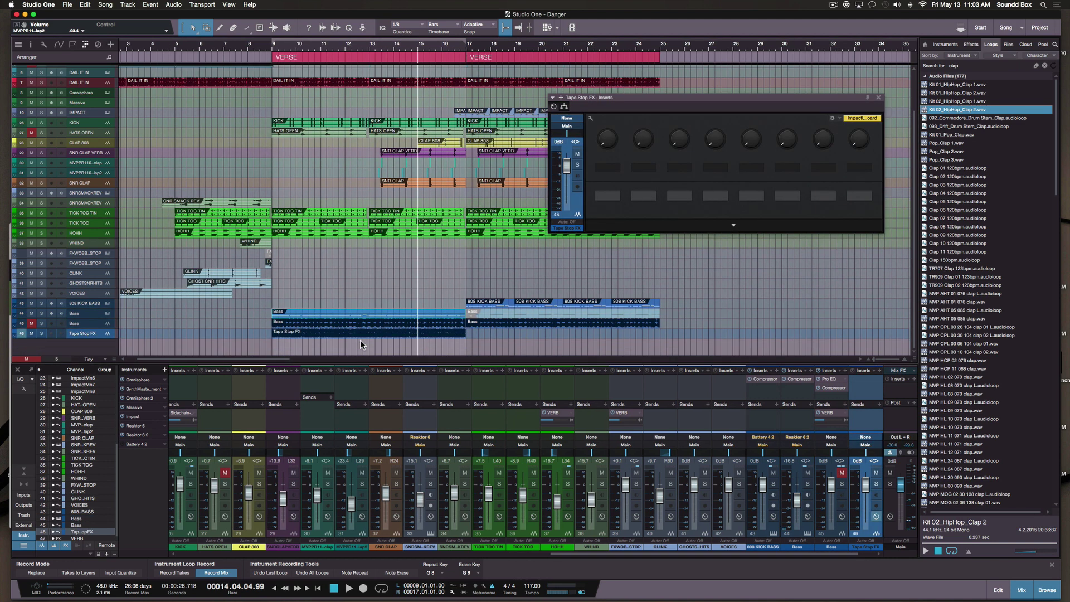
pyautogui.click(41, 333)
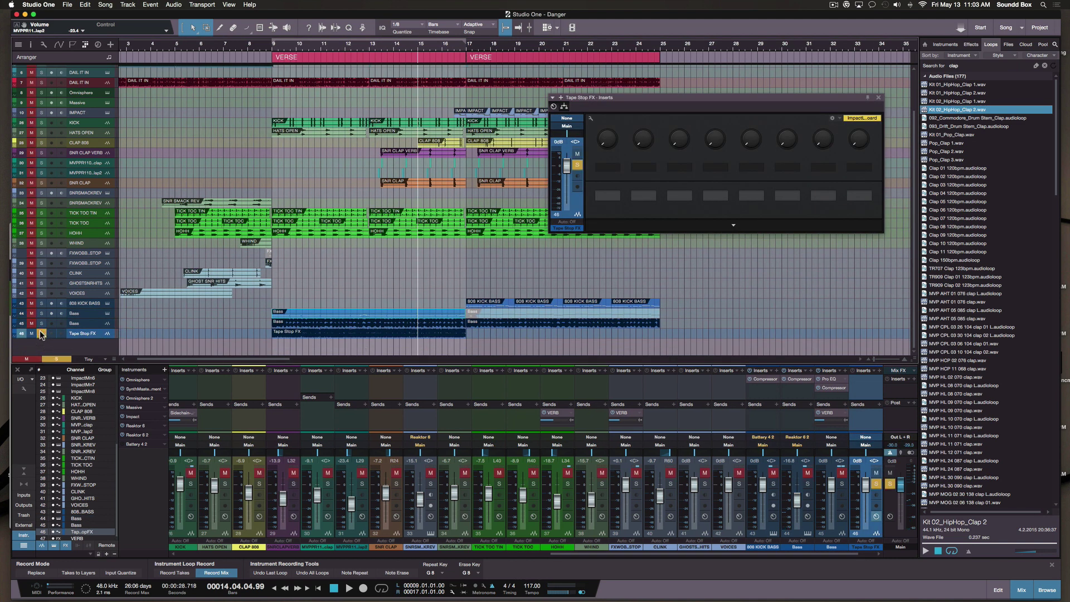
pyautogui.press('space')
pyautogui.click(355, 333)
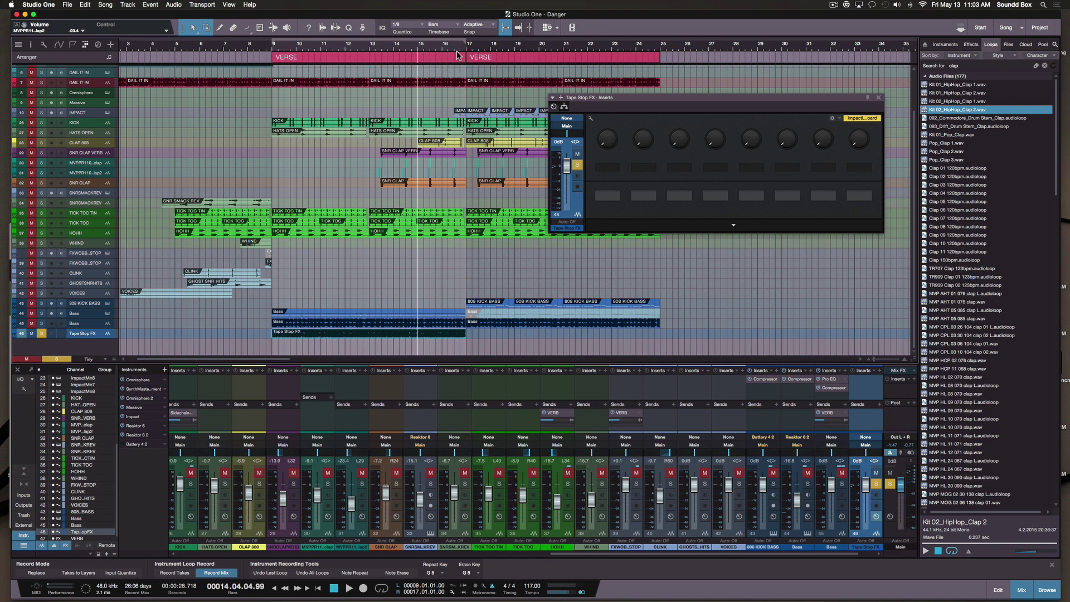
# Step: Send the Tape Stop FX event's audio to a new Sample One instrument
pyautogui.rightClick(453, 332)
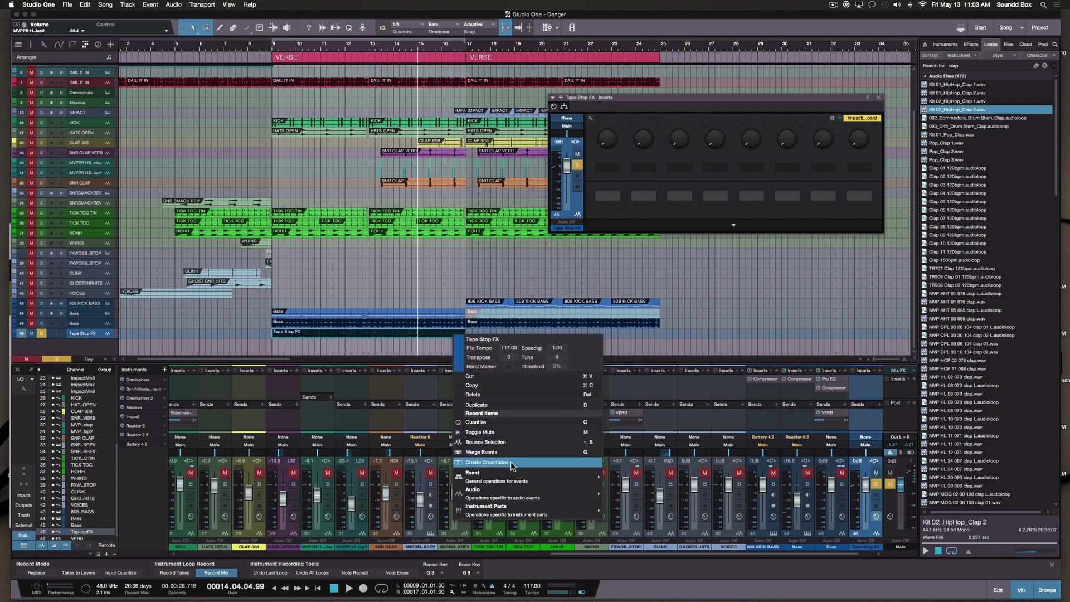
pyautogui.moveTo(510, 496)
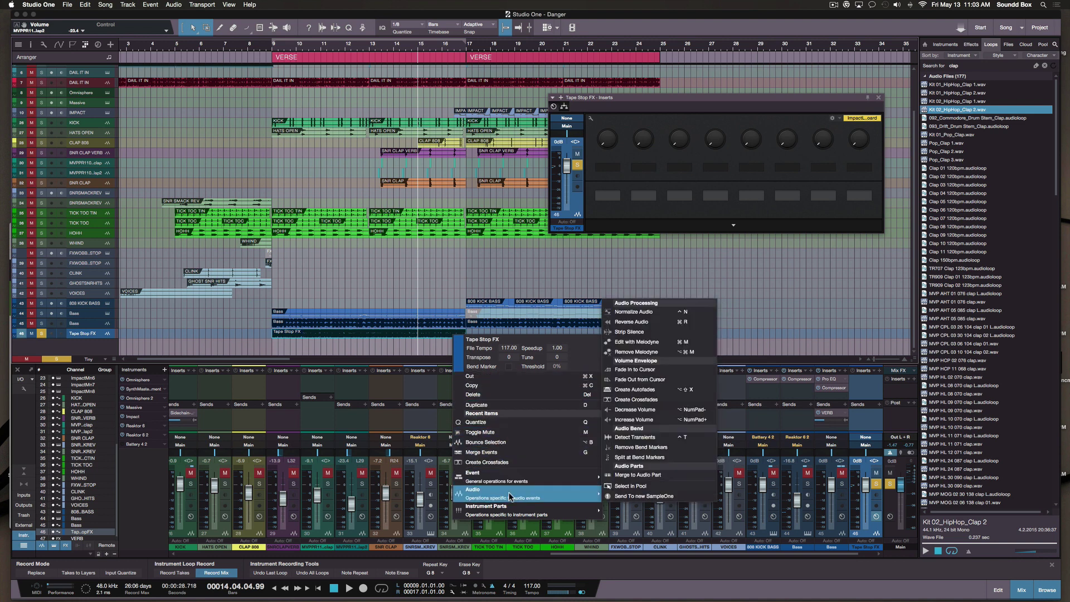
pyautogui.click(680, 497)
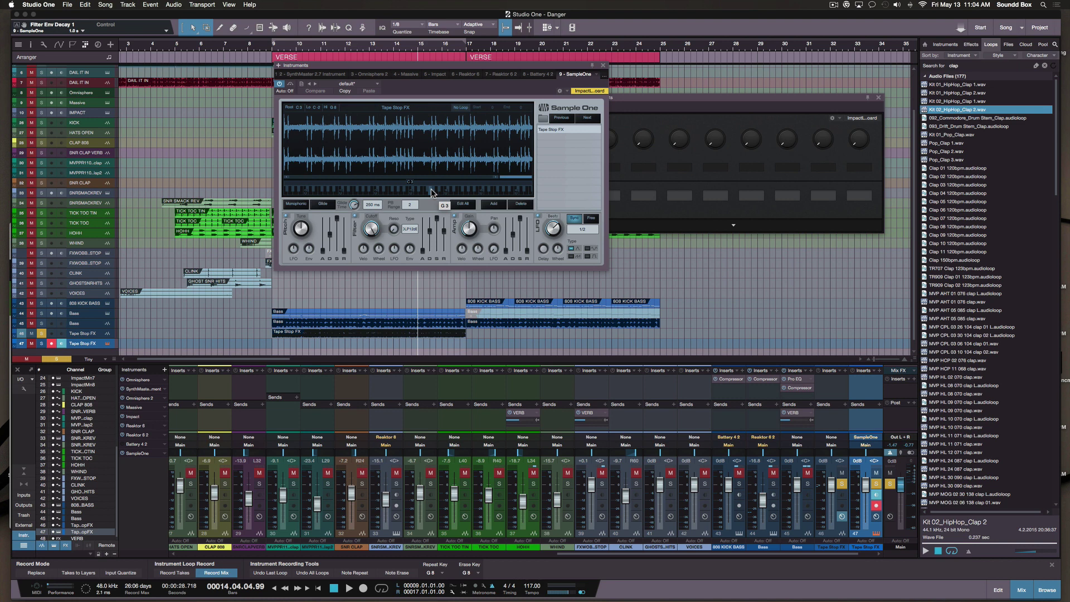
# Step: Mute the original Tape Stop FX track, lower Sample One volume, set PB Range 24, paste clip to track 47
pyautogui.click(41, 333)
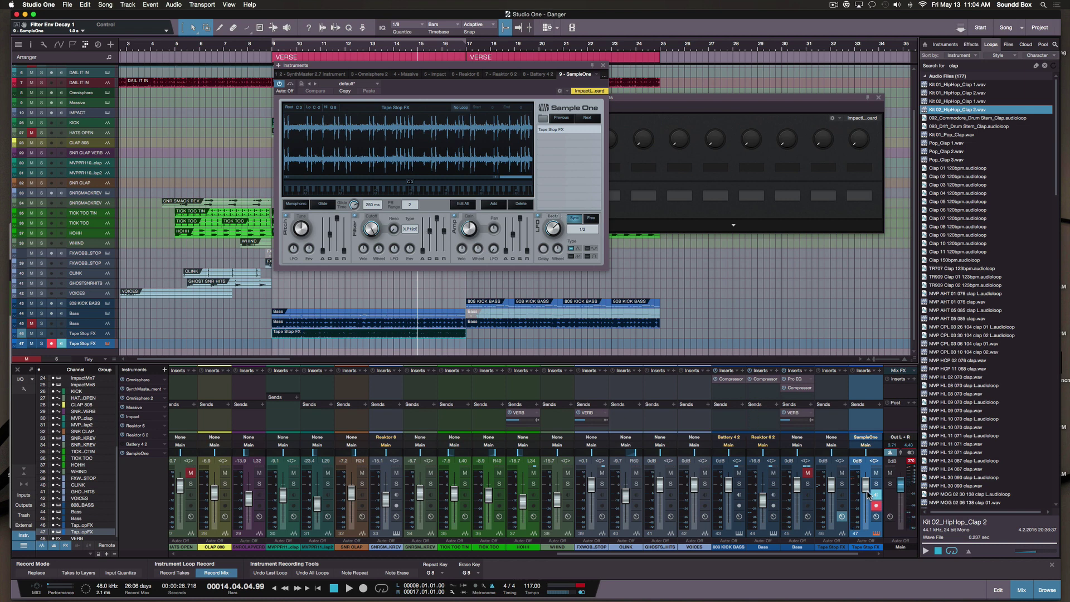
pyautogui.moveTo(865, 485); pyautogui.dragTo(864, 503)
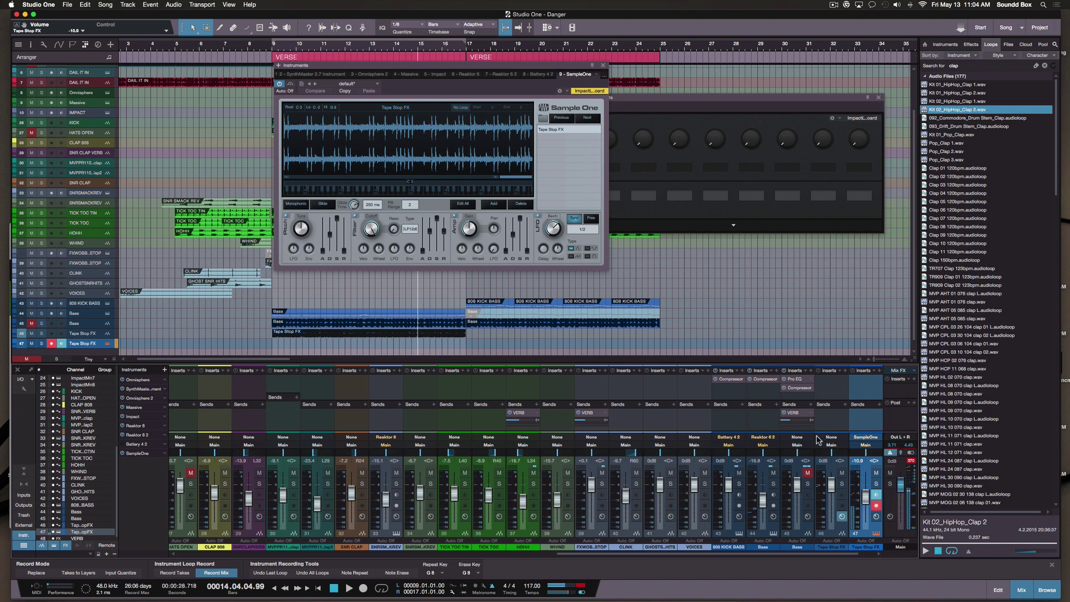
pyautogui.click(32, 333)
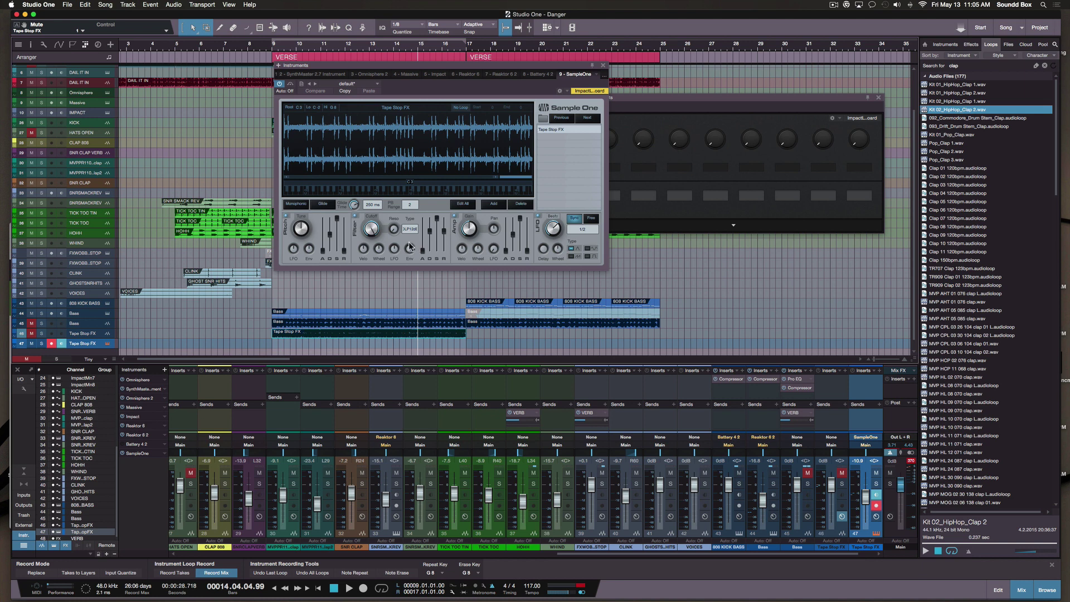
pyautogui.click(412, 204)
pyautogui.hotkey('ctrl', 'v')
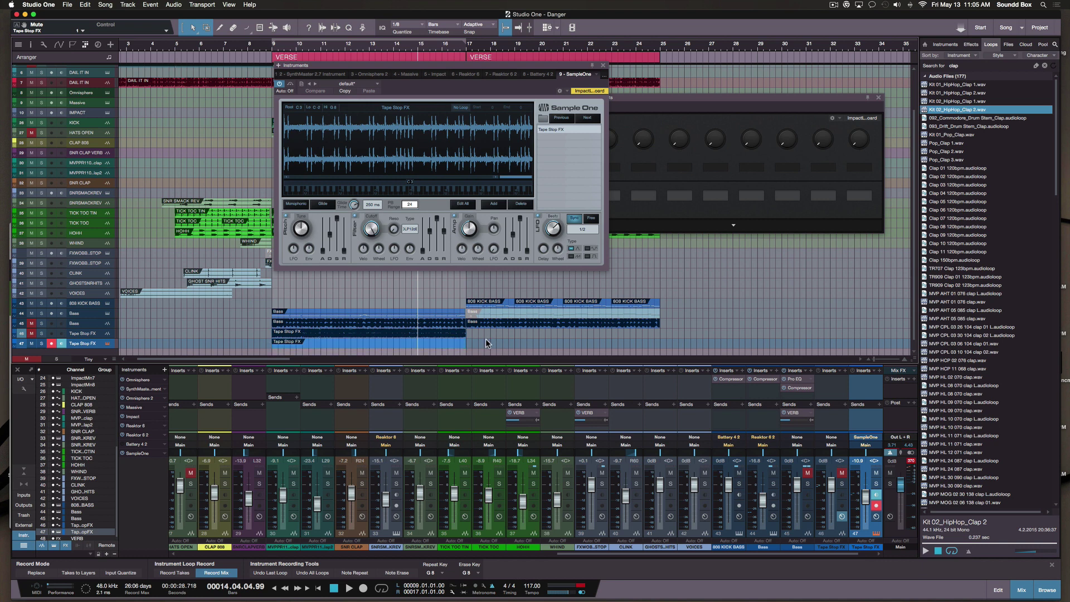
# Step: Open the Tape Stop FX part in a taller note editor, positioned at bar 16
pyautogui.rightClick(458, 346)
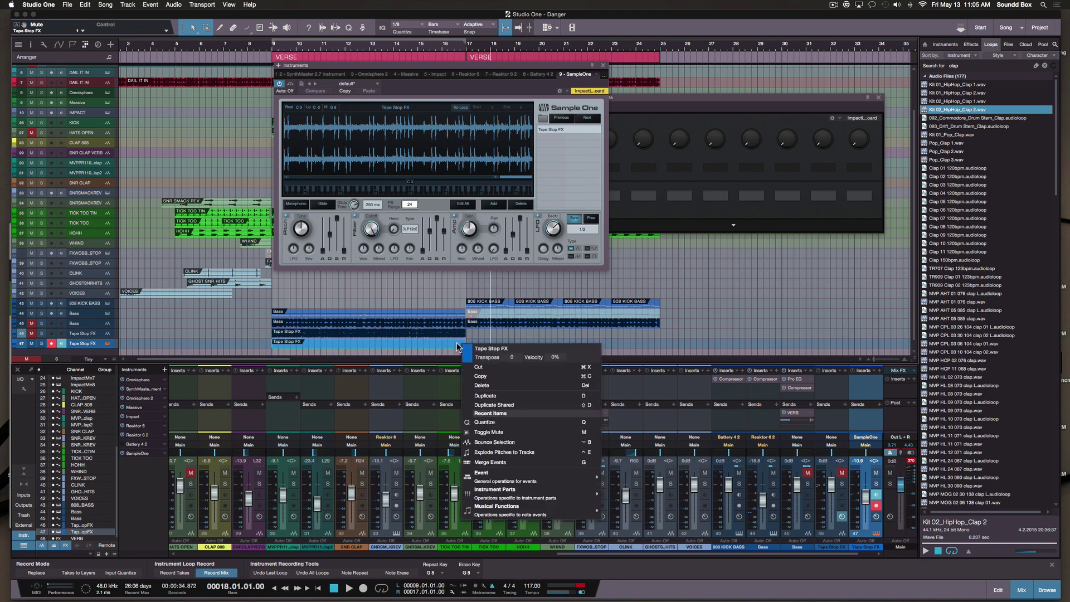
pyautogui.click(452, 342)
pyautogui.doubleClick(453, 342)
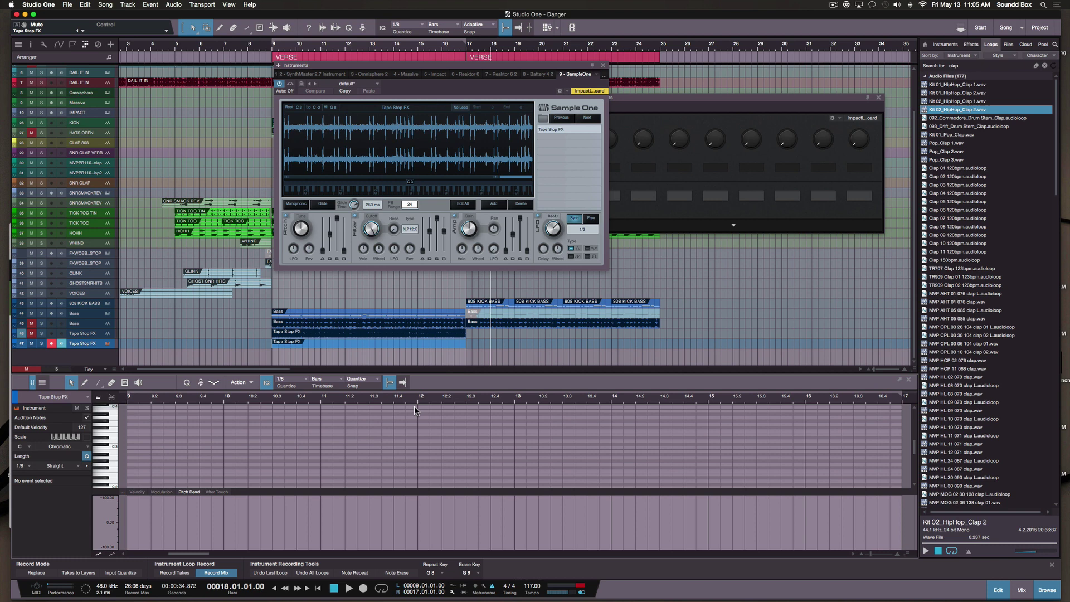
pyautogui.hscroll(2, 331, 445)
pyautogui.hscroll(10, 330, 445)
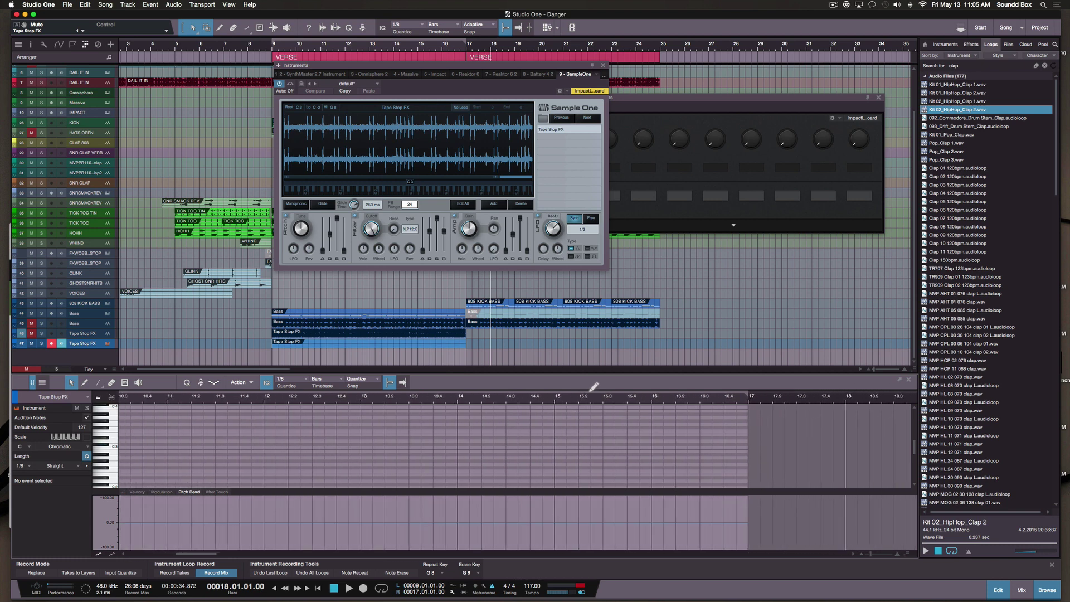
pyautogui.click(666, 391)
pyautogui.moveTo(666, 373); pyautogui.dragTo(666, 313)
pyautogui.scroll(-3, 659, 264)
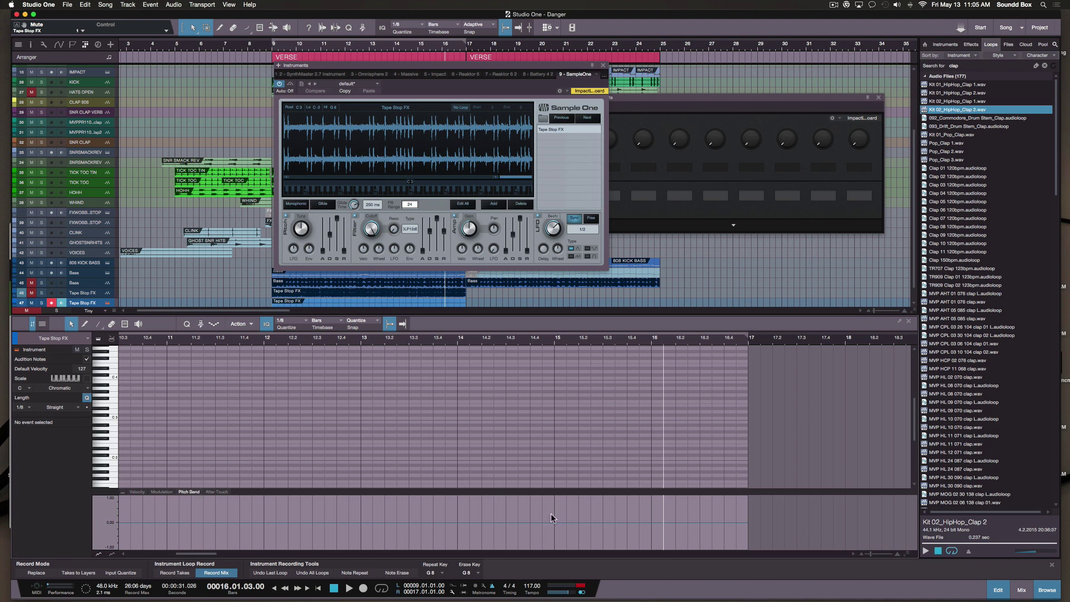
# Step: Draw a pitch bend ramp from 0 at bar 16 down to about -1.00 at bar 17
pyautogui.click(652, 522)
pyautogui.click(746, 522)
pyautogui.moveTo(747, 527); pyautogui.dragTo(747, 552)
# Step: Draw a C3 note starting at bar 16 and lengthen it to end at bar 17
pyautogui.click(112, 383)
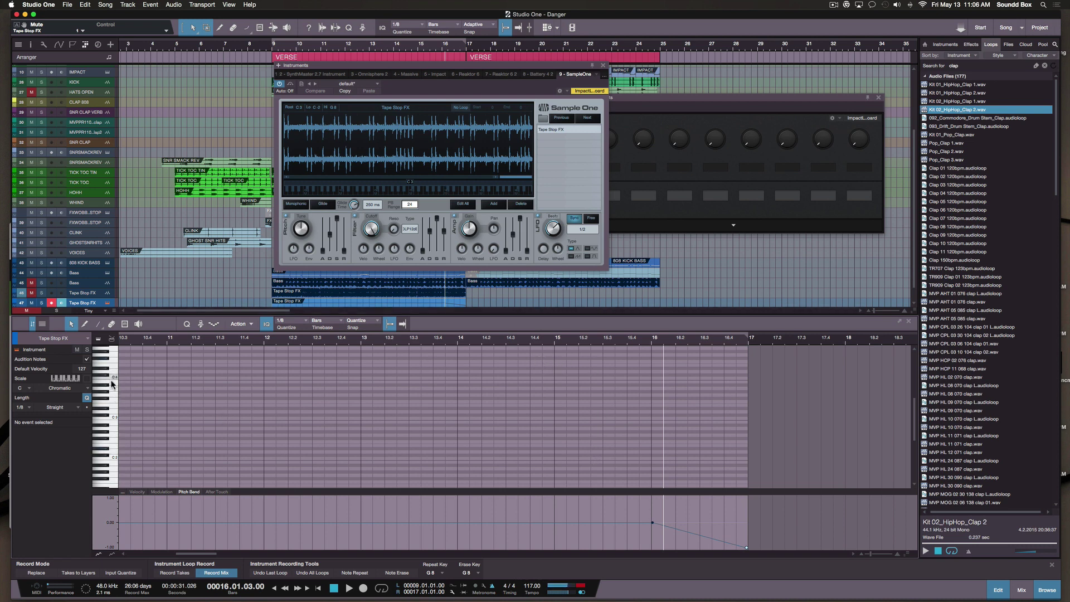
pyautogui.click(111, 419)
pyautogui.click(655, 412)
pyautogui.moveTo(655, 412)
pyautogui.mouseDown()
pyautogui.moveTo(672, 418)
pyautogui.moveTo(661, 419)
pyautogui.mouseUp()
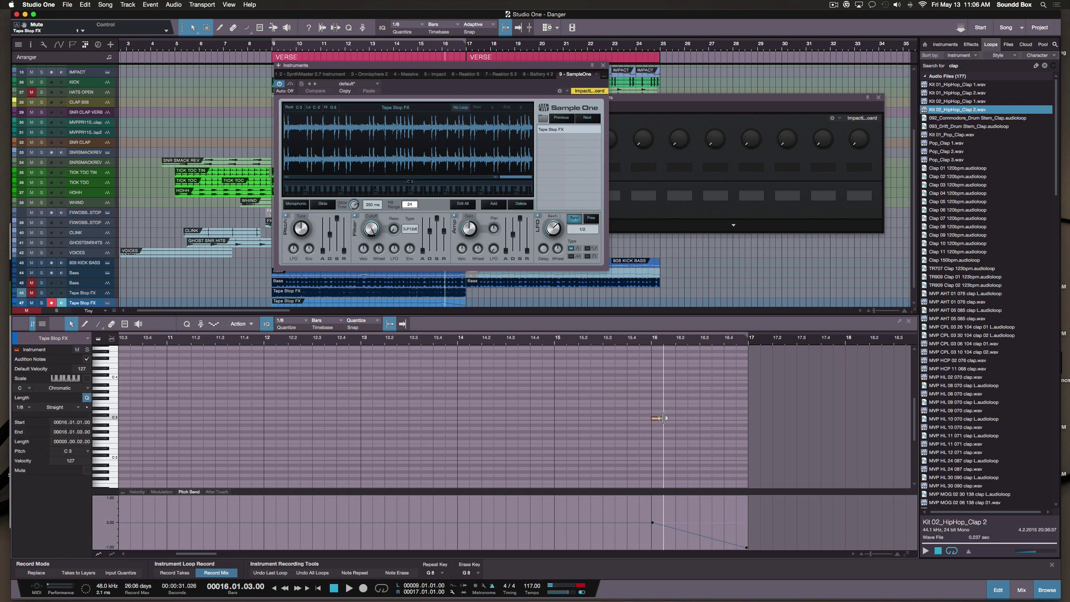
pyautogui.click(662, 419)
pyautogui.click(662, 418)
pyautogui.moveTo(663, 418); pyautogui.dragTo(749, 419)
# Step: Play the part back from bar 16 to hear the tape-stop bend
pyautogui.click(640, 344)
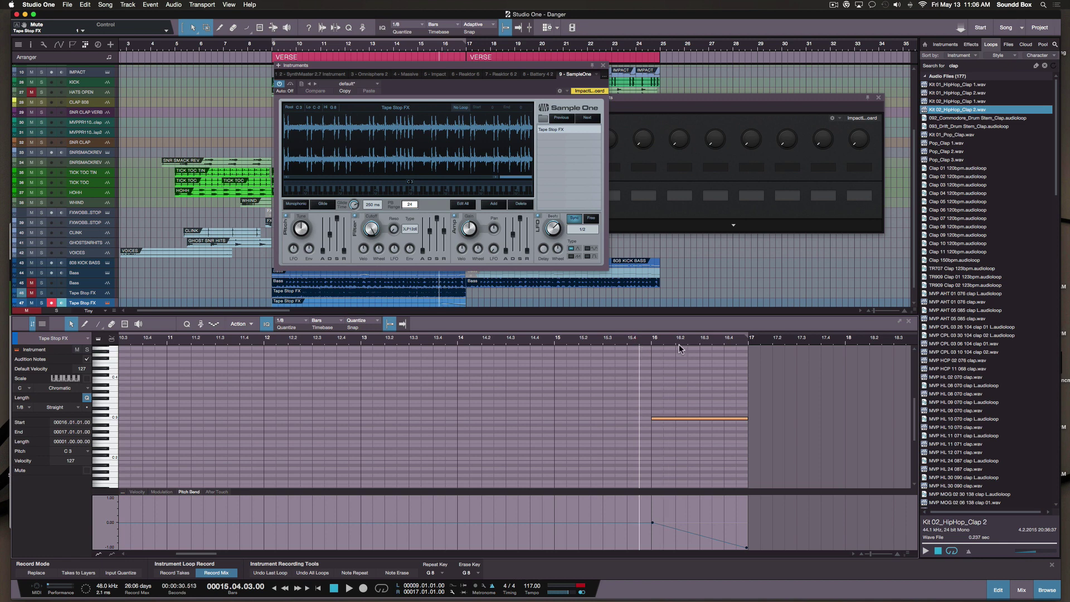
pyautogui.click(649, 339)
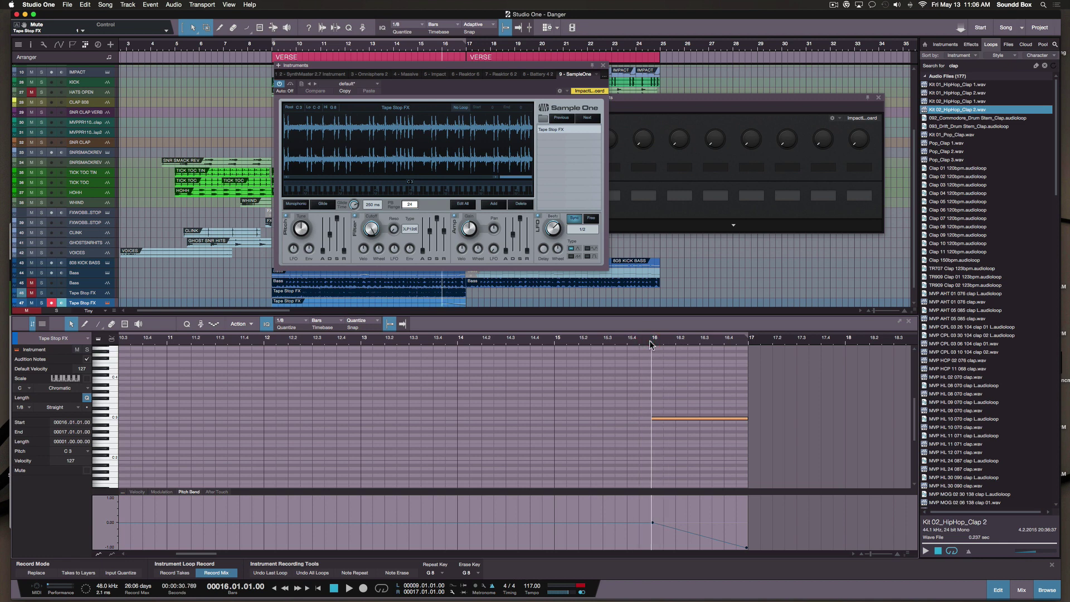
pyautogui.click(597, 293)
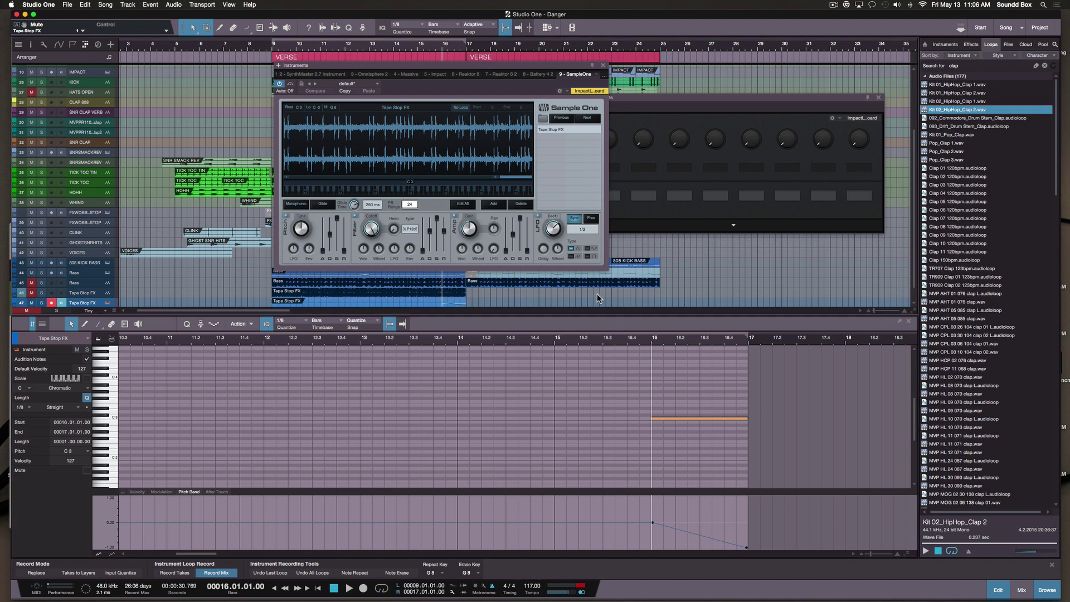
pyautogui.click(650, 340)
pyautogui.press('space')
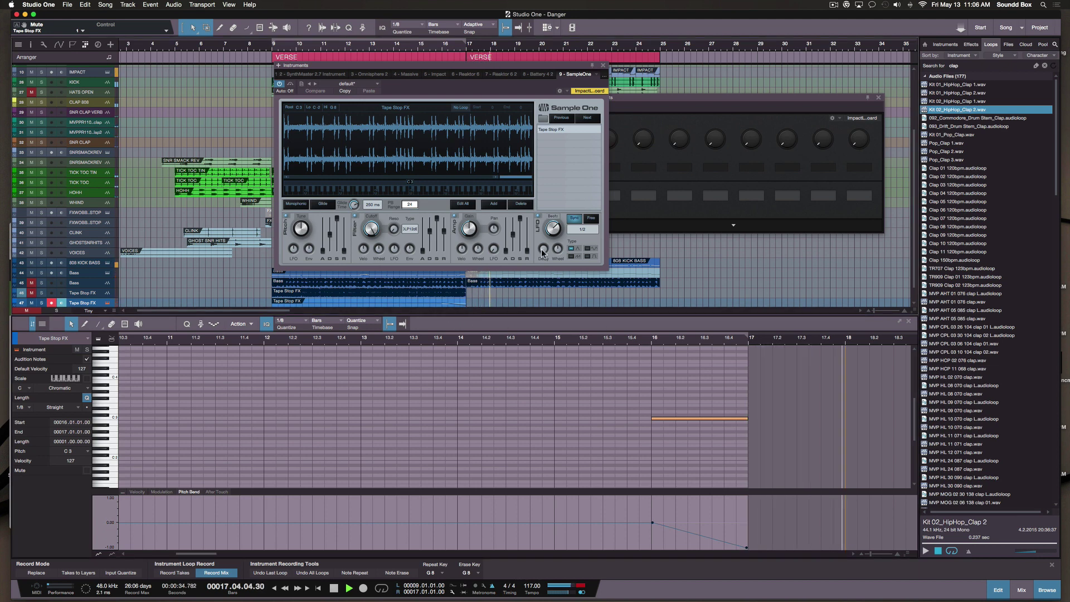
pyautogui.press('space')
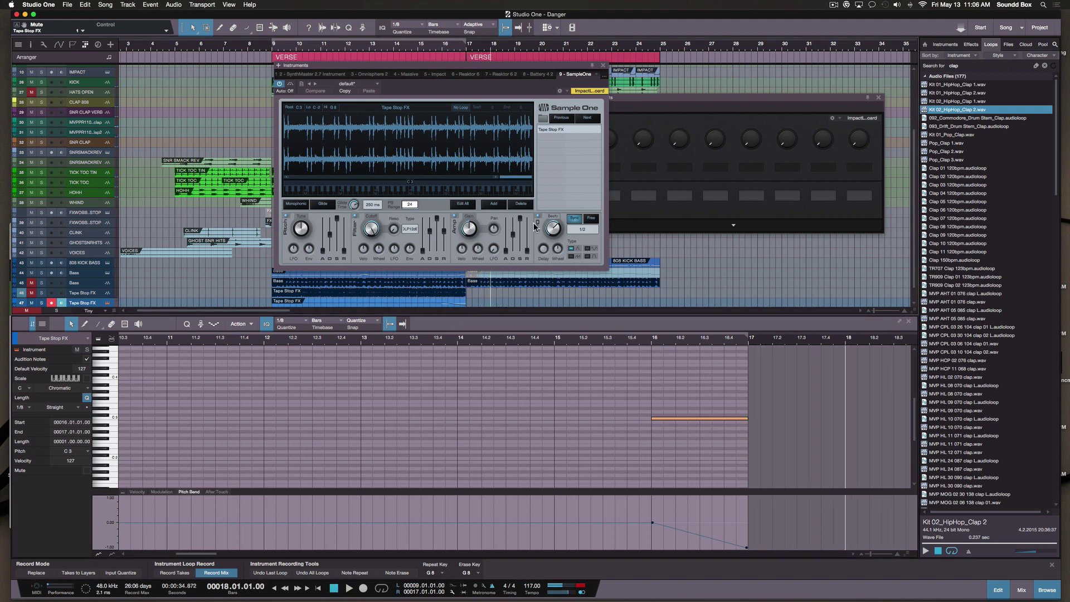
# Step: Move the Instruments window aside, select bars 16.3–17, and show the DAIL IT IN track
pyautogui.moveTo(556, 68); pyautogui.dragTo(773, 313)
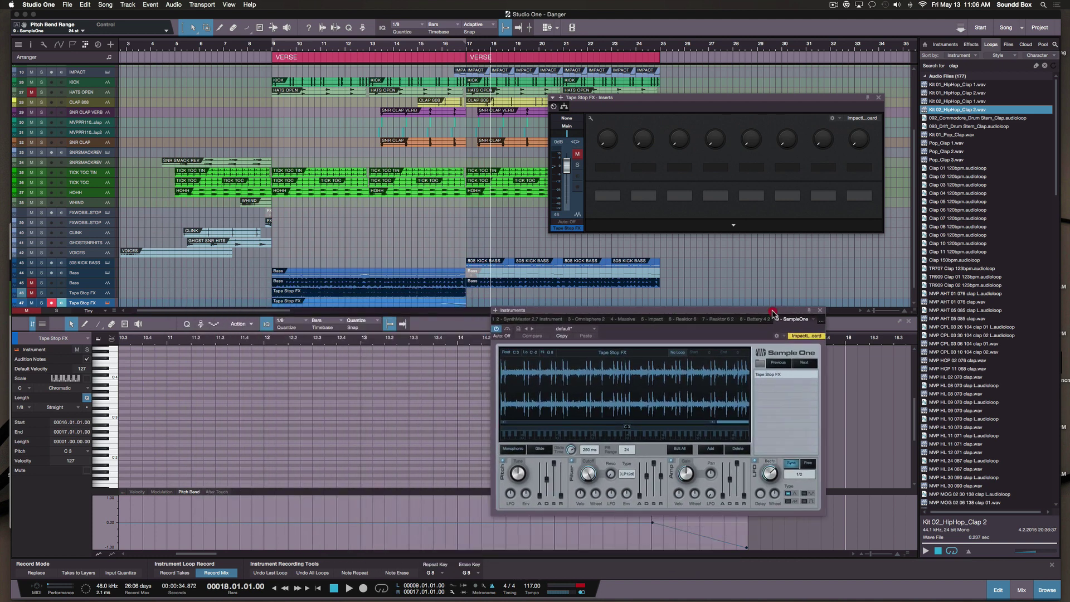
pyautogui.scroll(-2, 470, 274)
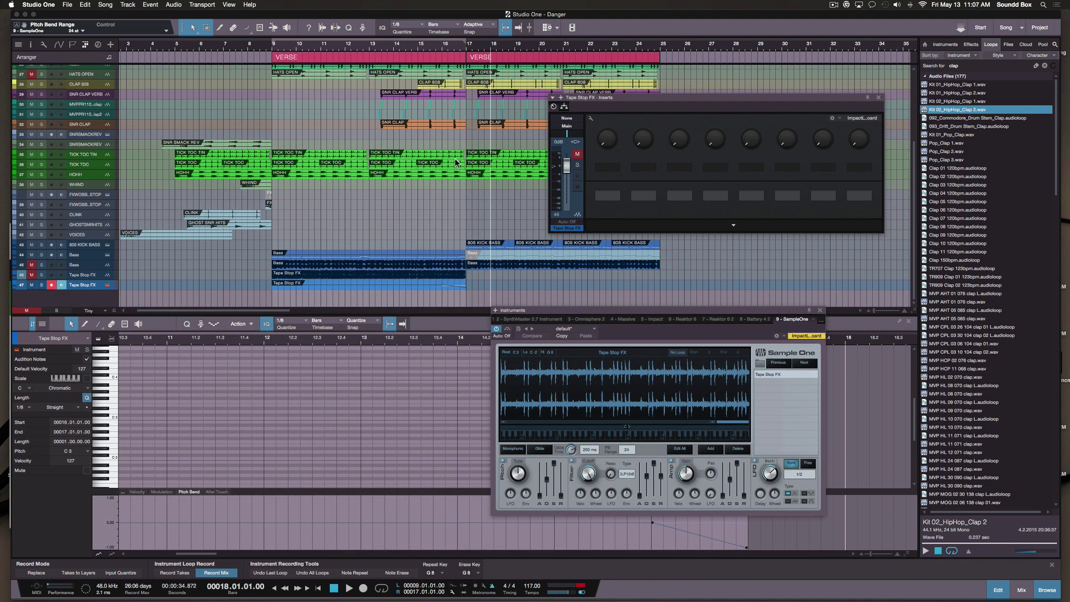
pyautogui.scroll(4, 466, 199)
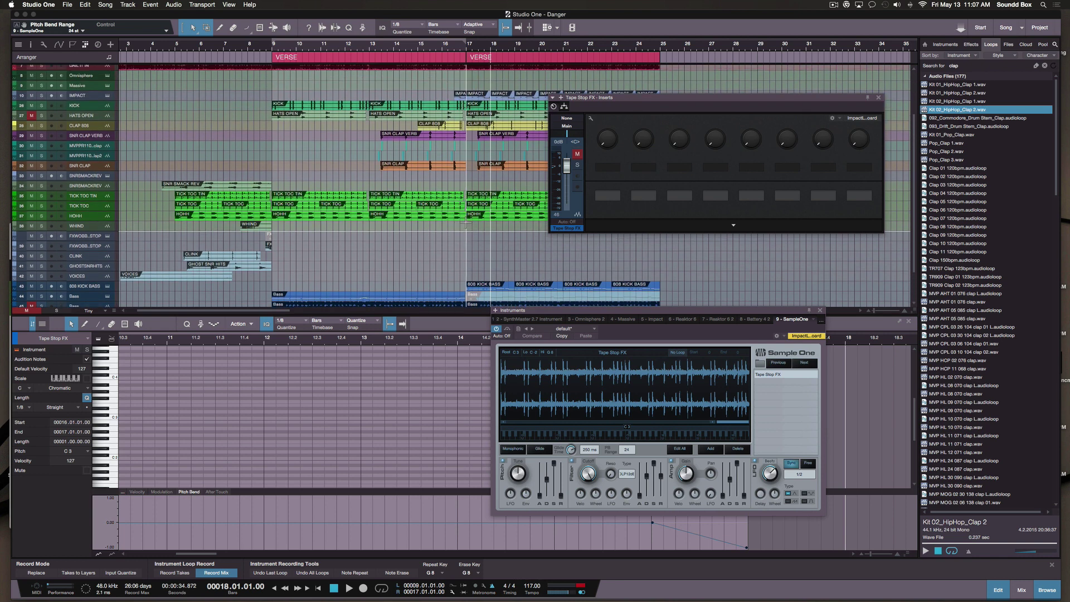
pyautogui.moveTo(464, 225); pyautogui.dragTo(452, 110)
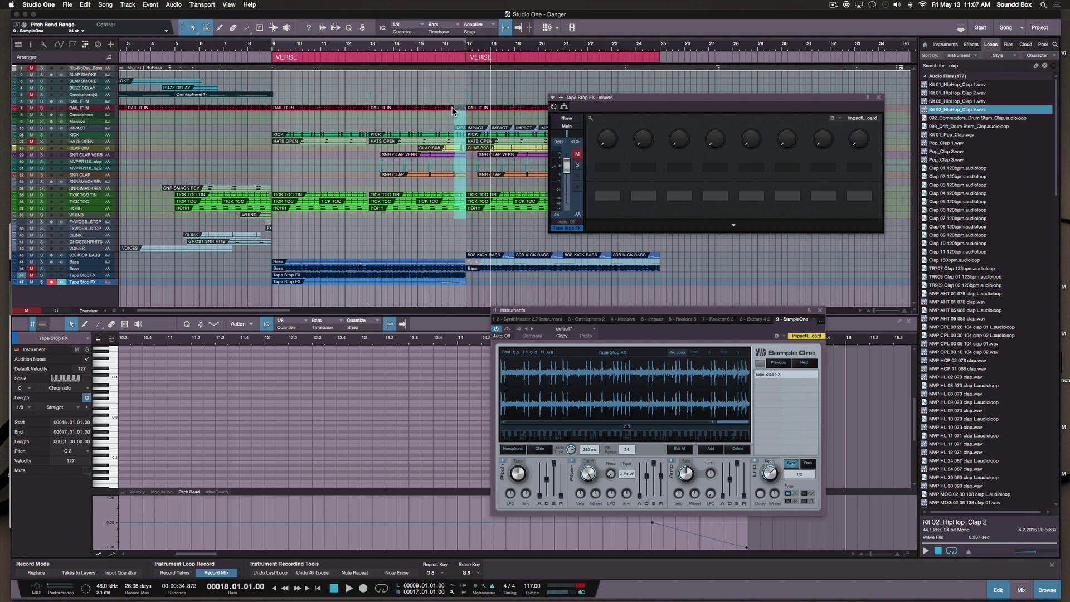
pyautogui.click(453, 110)
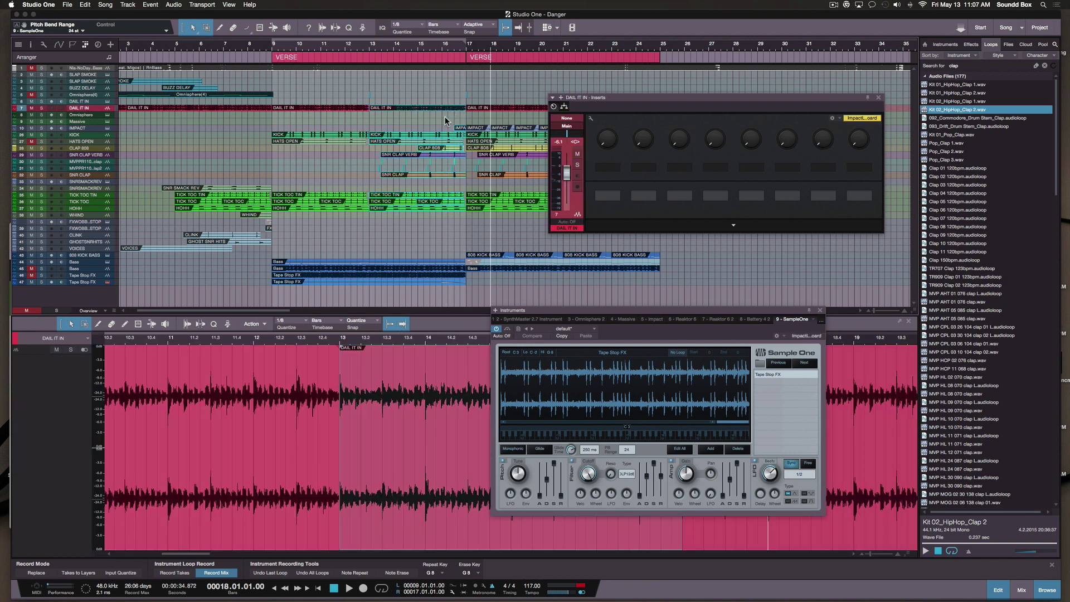
# Step: Delete everything from bar 16.3 to bar 17 across the tracks, then show the Bass part's notes
pyautogui.click(455, 107)
pyautogui.moveTo(455, 108); pyautogui.dragTo(467, 217)
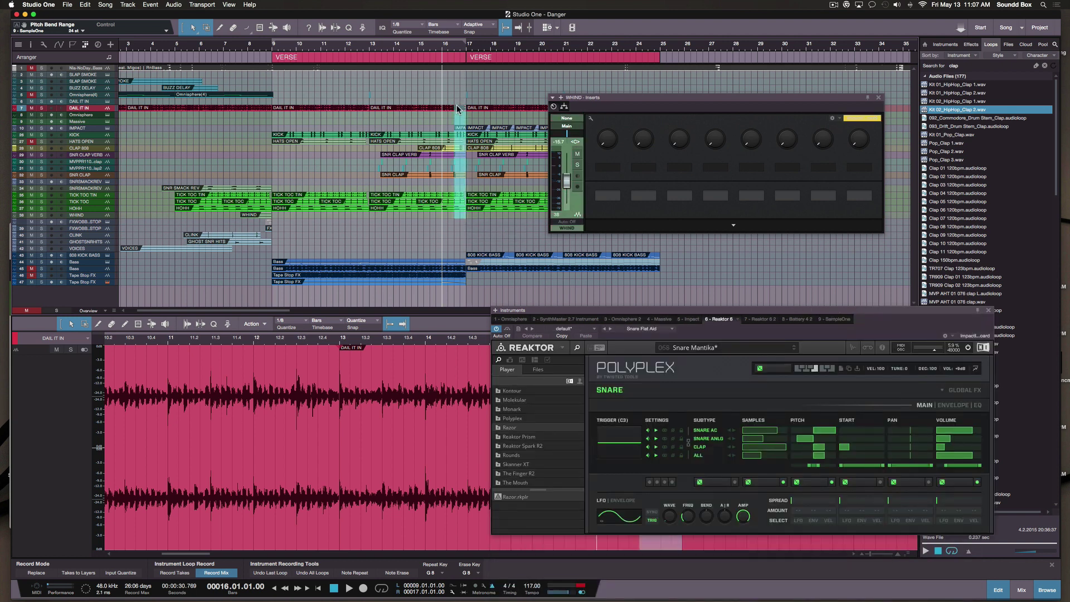
pyautogui.hscroll(3, 454, 138)
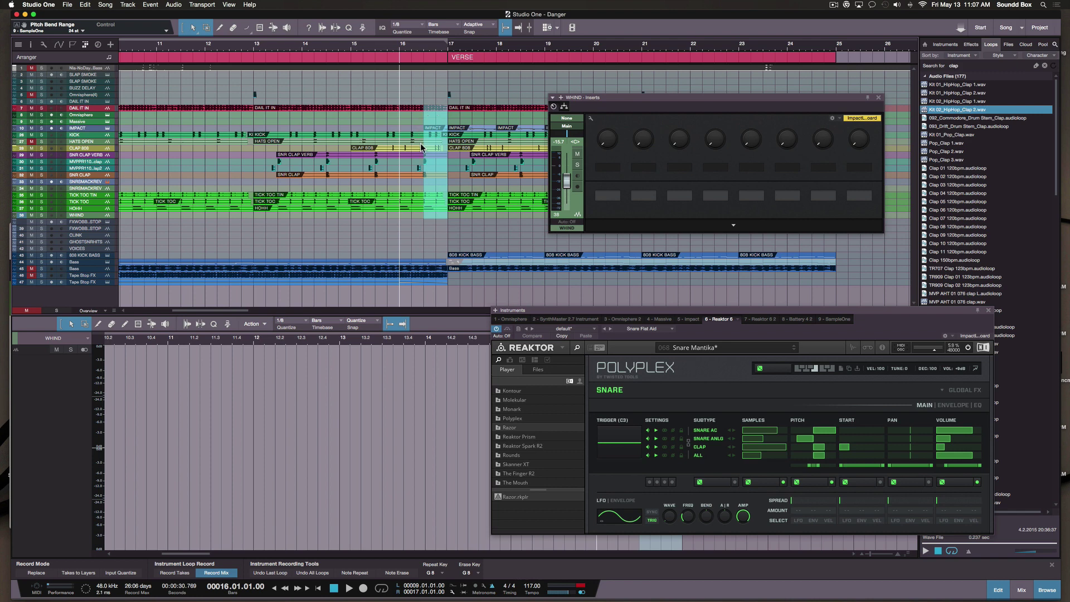
pyautogui.press('Delete')
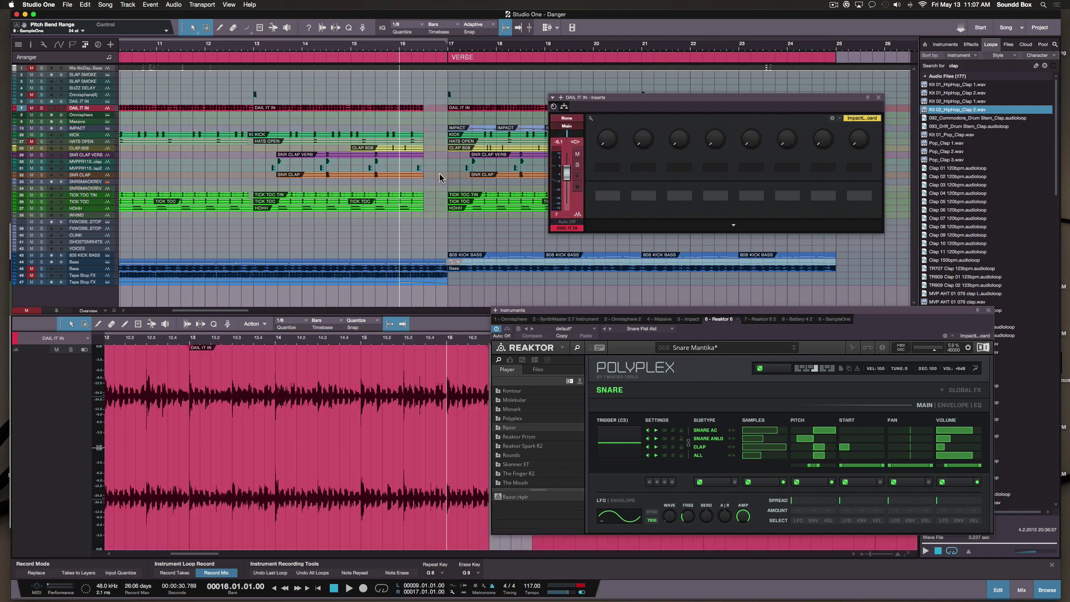
pyautogui.click(436, 268)
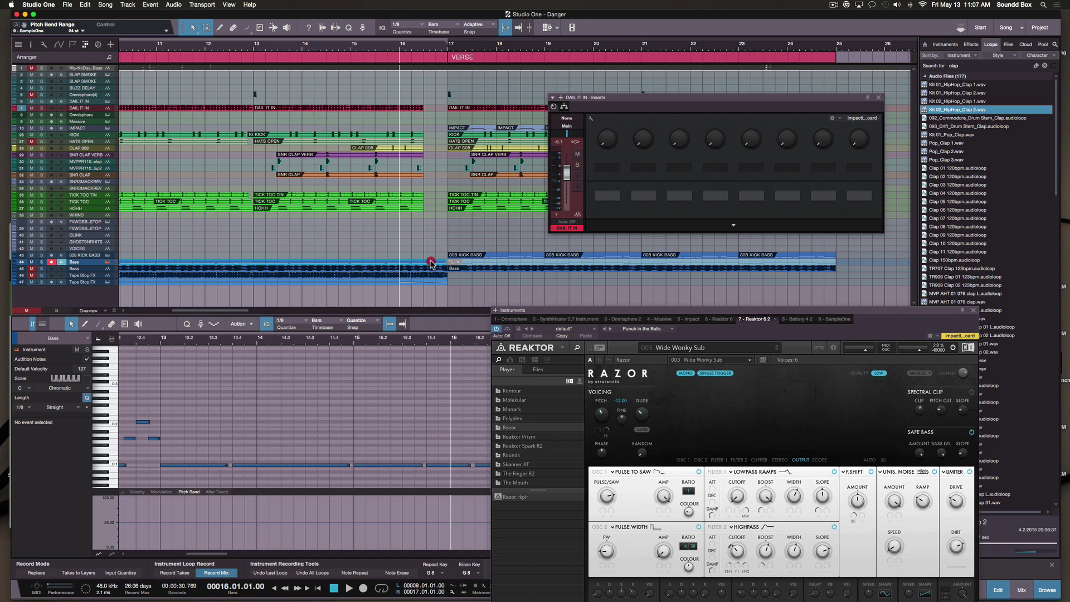
pyautogui.press('F11')
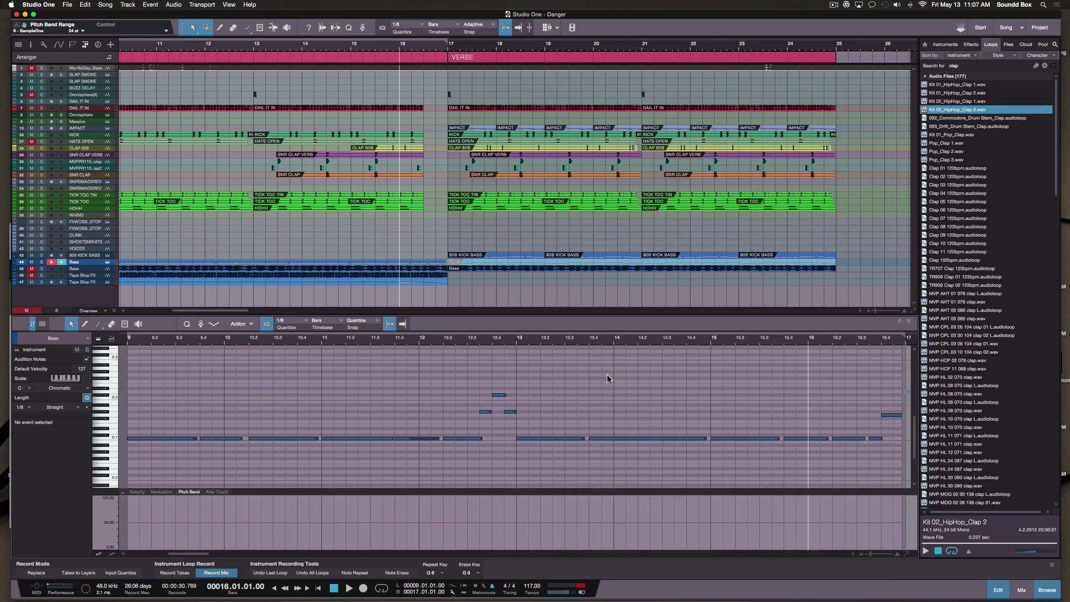
pyautogui.hscroll(5, 621, 446)
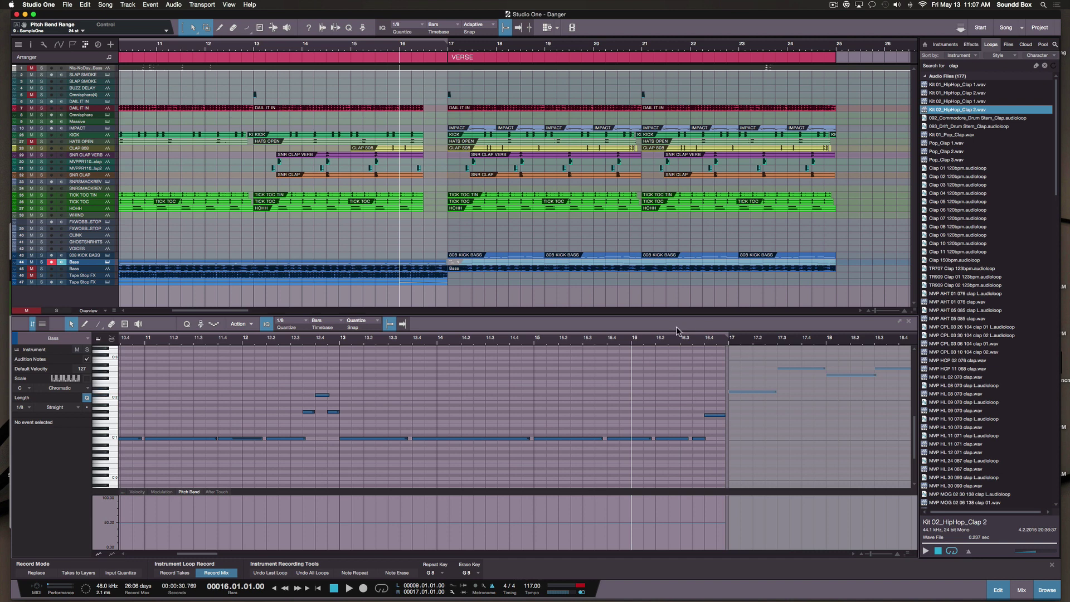
pyautogui.click(440, 263)
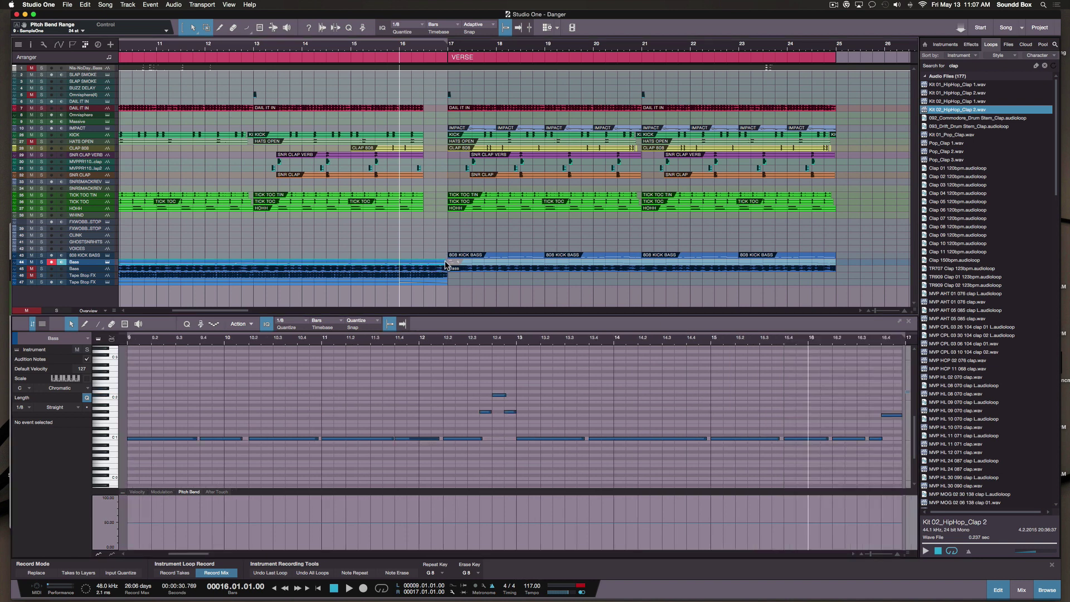
pyautogui.scroll(3, 446, 263)
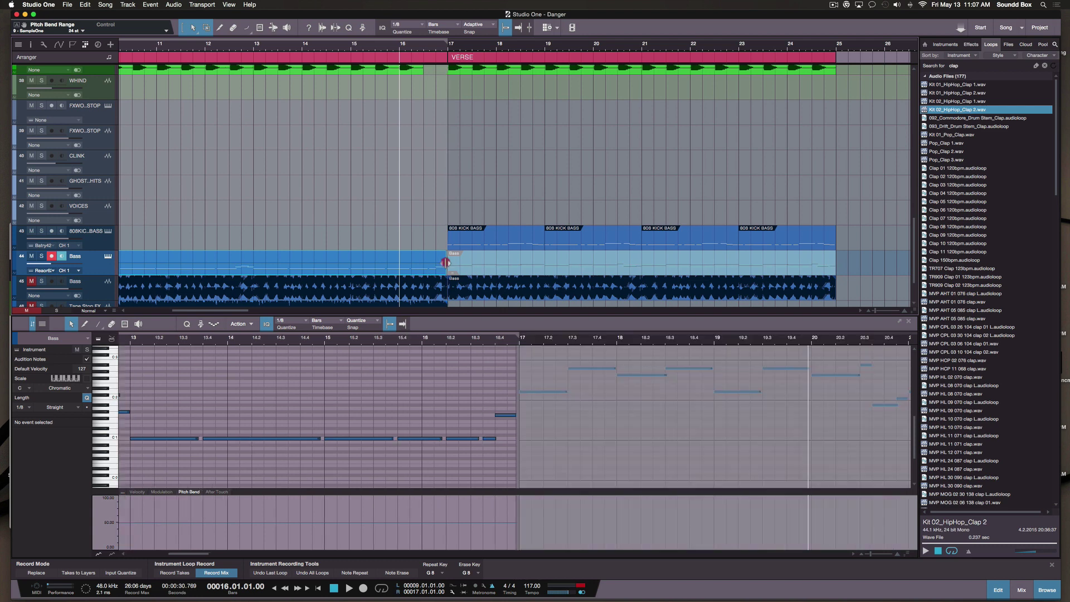
pyautogui.moveTo(445, 263); pyautogui.dragTo(425, 263)
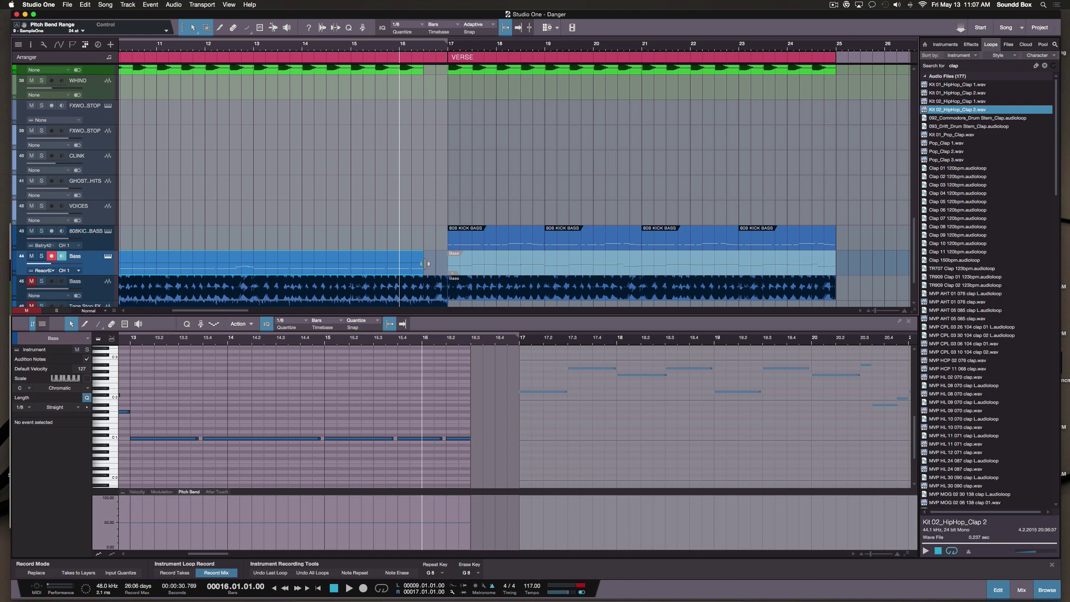
pyautogui.scroll(-3, 423, 261)
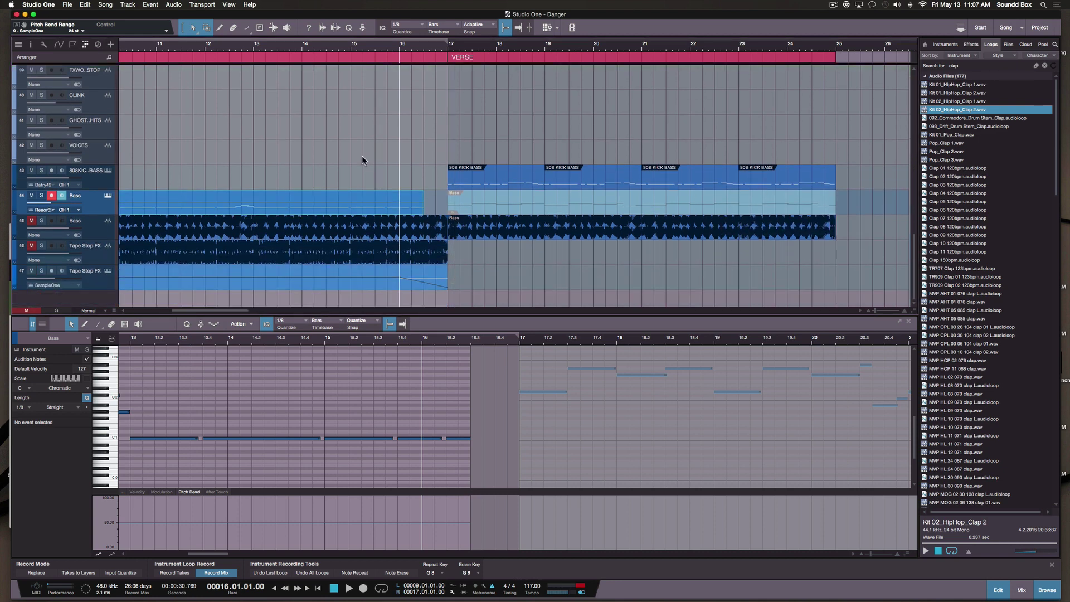
pyautogui.press('space')
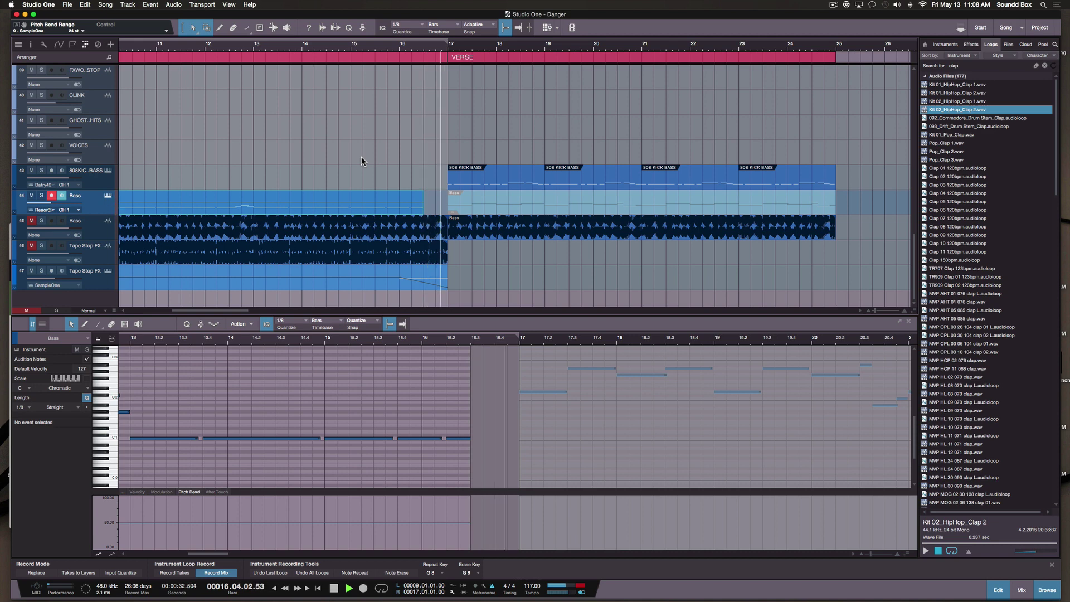
pyautogui.press('space')
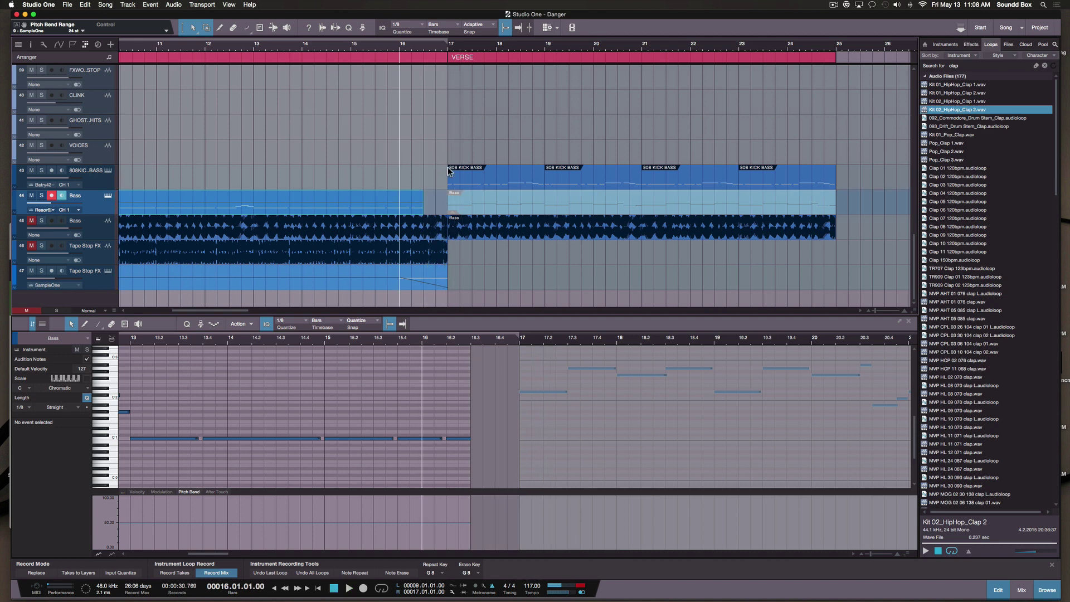
pyautogui.scroll(6, 427, 221)
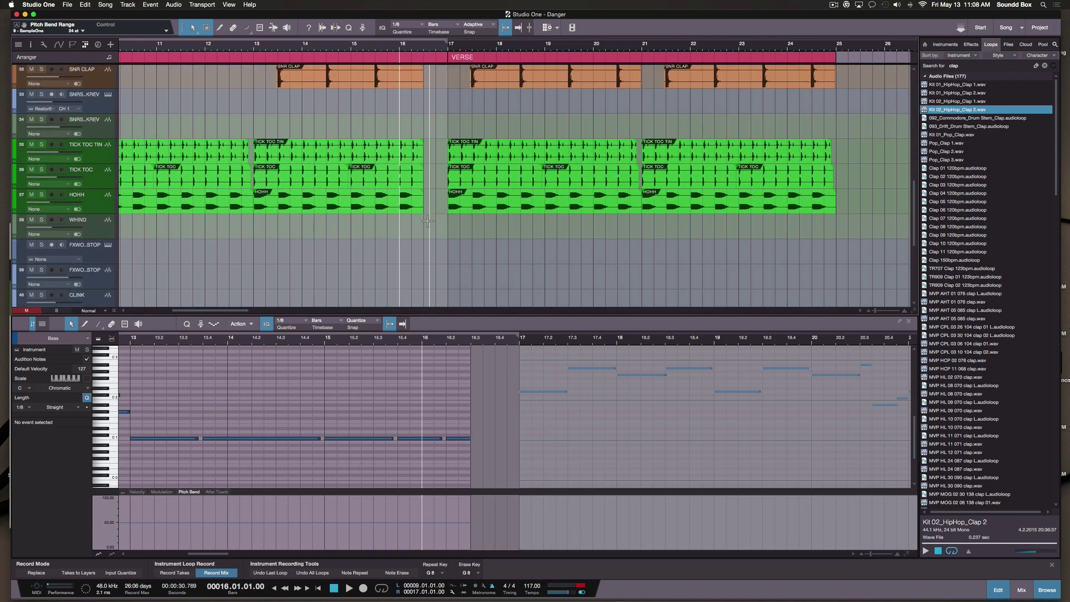
pyautogui.scroll(3, 427, 221)
pyautogui.scroll(-8, 427, 221)
pyautogui.scroll(7, 426, 221)
pyautogui.scroll(-4, 427, 222)
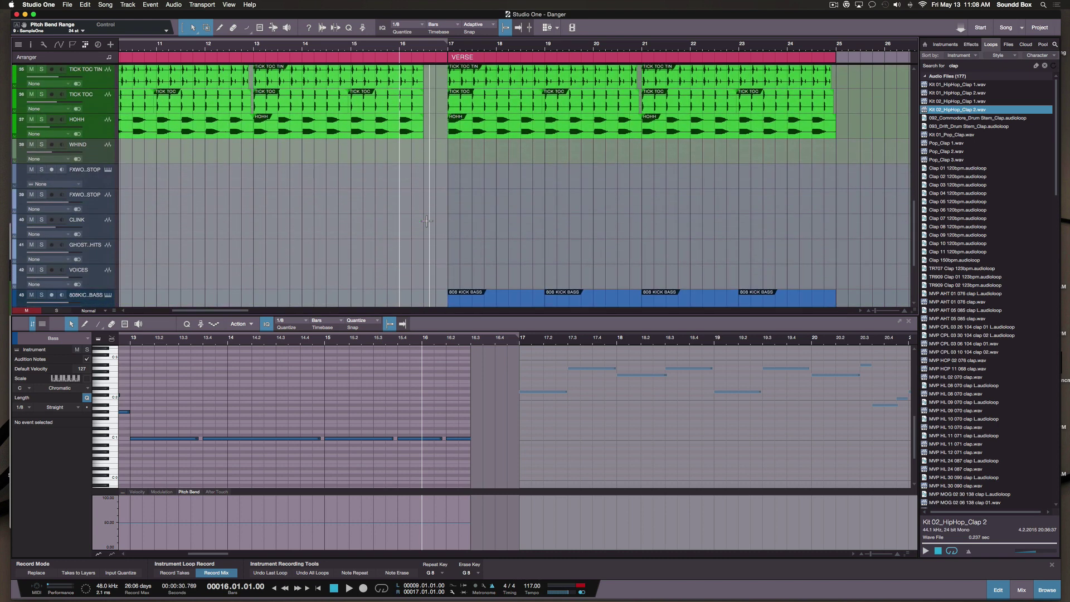
pyautogui.scroll(-4, 426, 221)
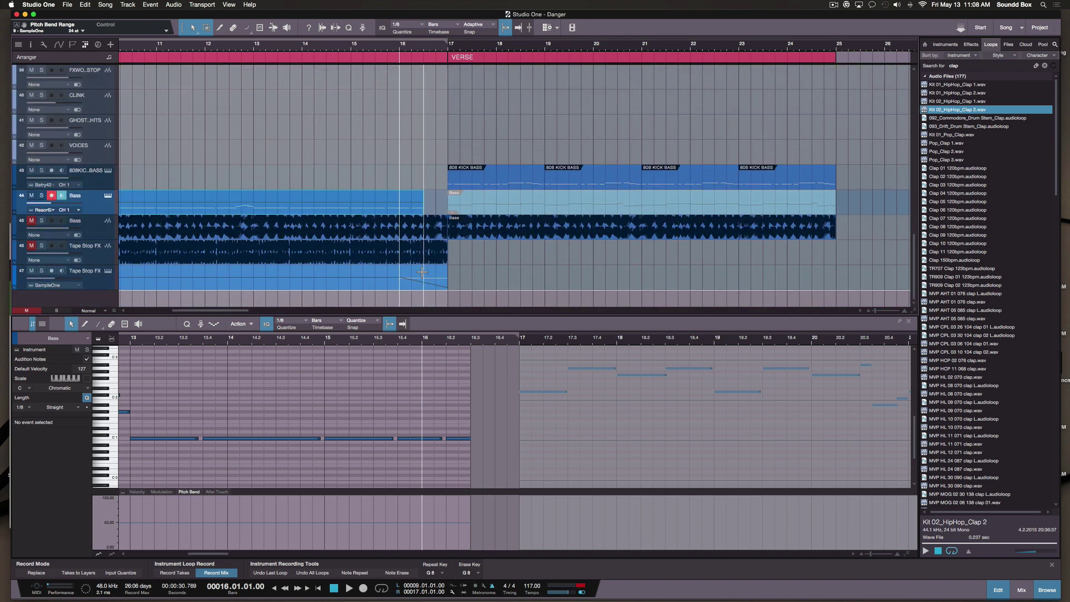
pyautogui.hscroll(5, 563, 426)
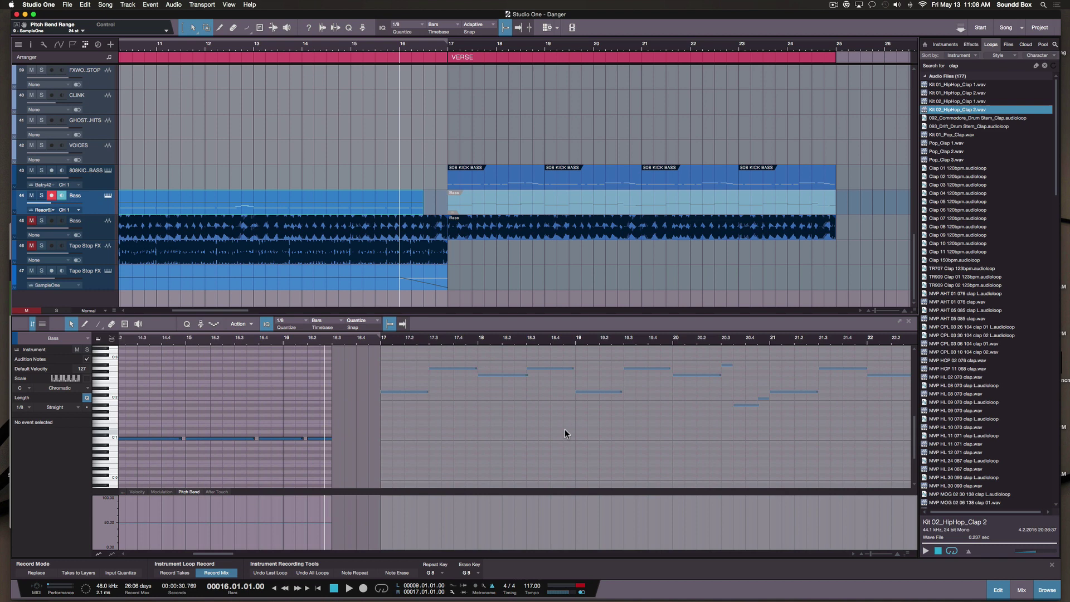
pyautogui.hscroll(-15, 563, 429)
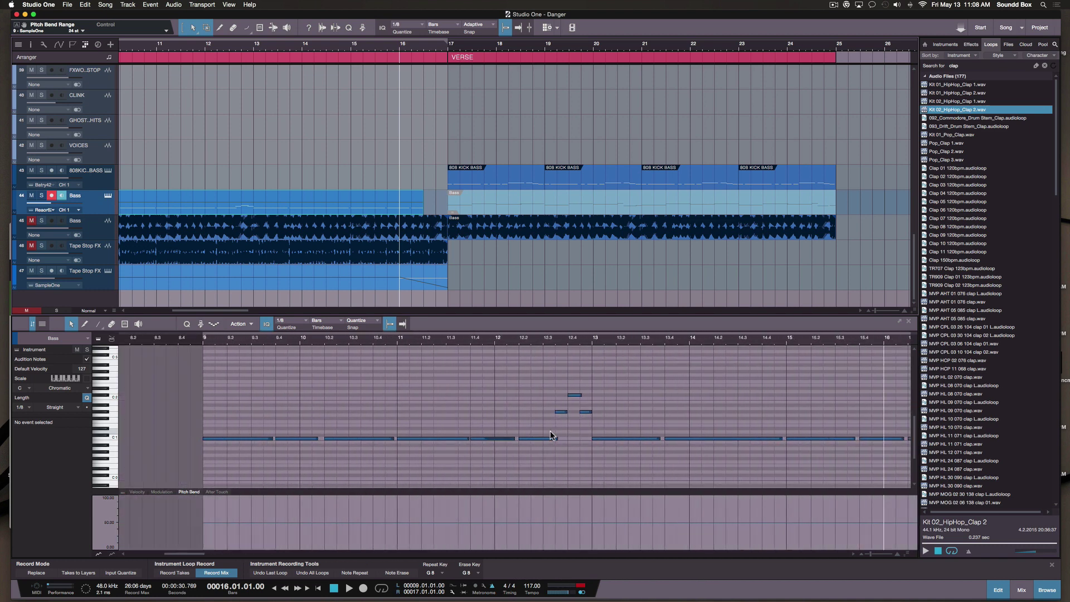
pyautogui.hscroll(7, 552, 431)
pyautogui.scroll(-4, 546, 432)
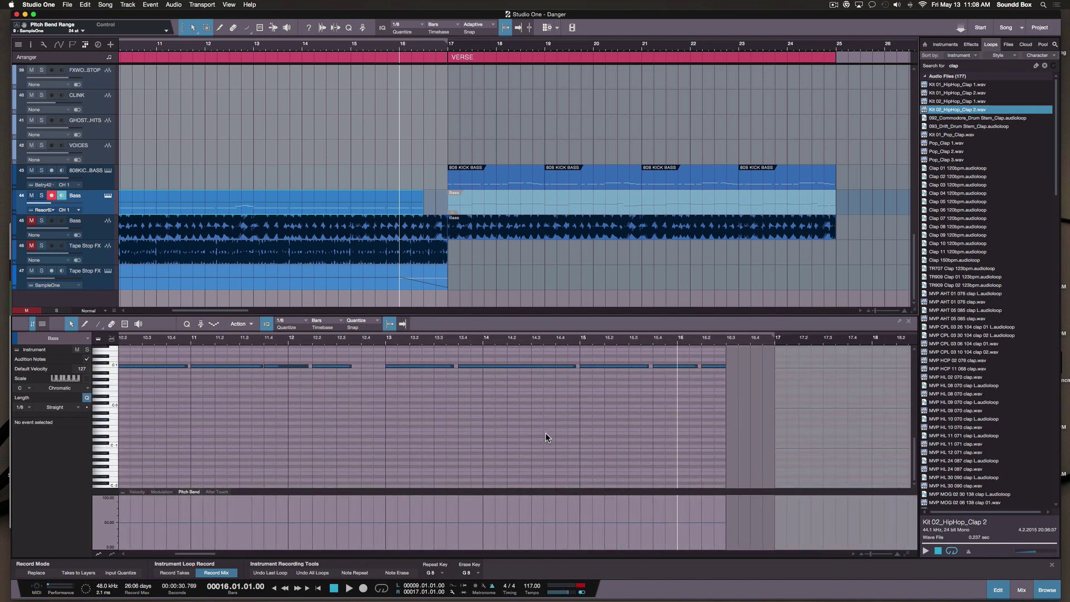
pyautogui.scroll(3, 544, 432)
pyautogui.hscroll(12, 542, 431)
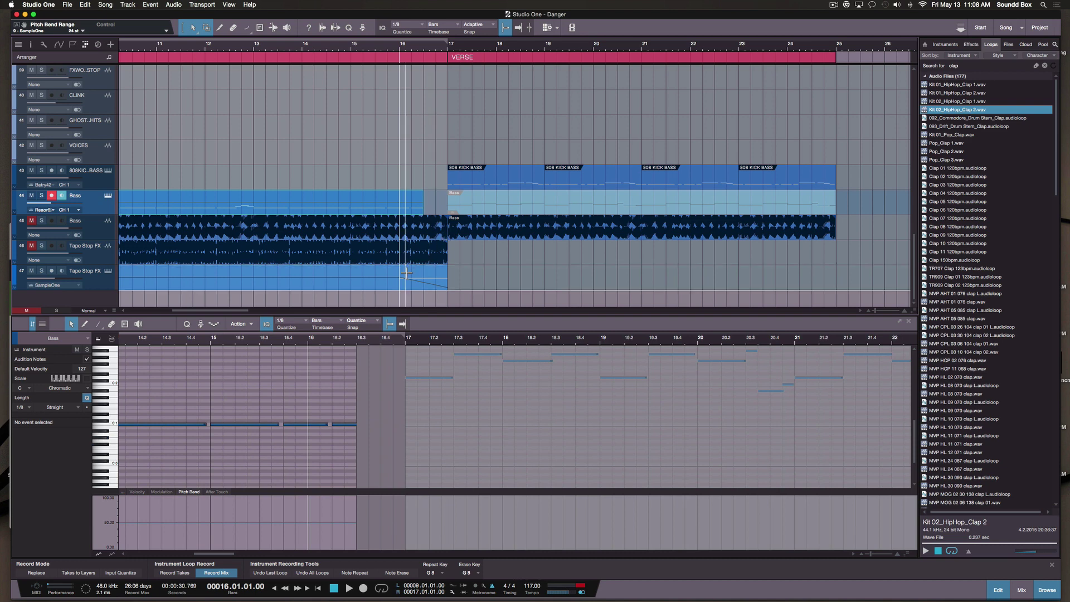
# Step: Move the Tape Stop FX note's start to 16.02.01.00 and its pitch-bend drop to about 16.3
pyautogui.click(419, 286)
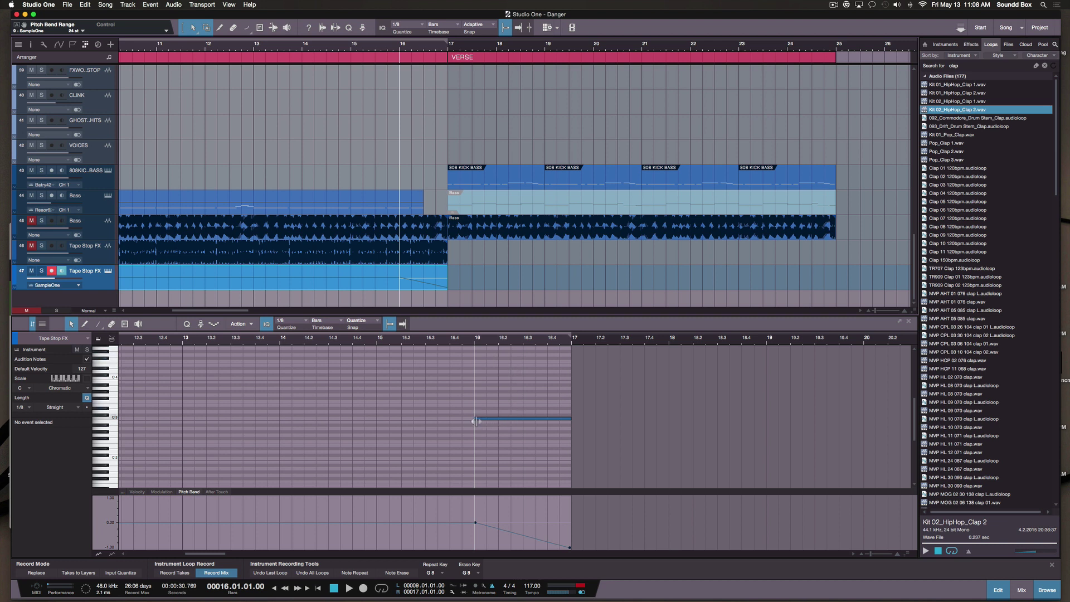
pyautogui.moveTo(474, 420); pyautogui.dragTo(521, 422)
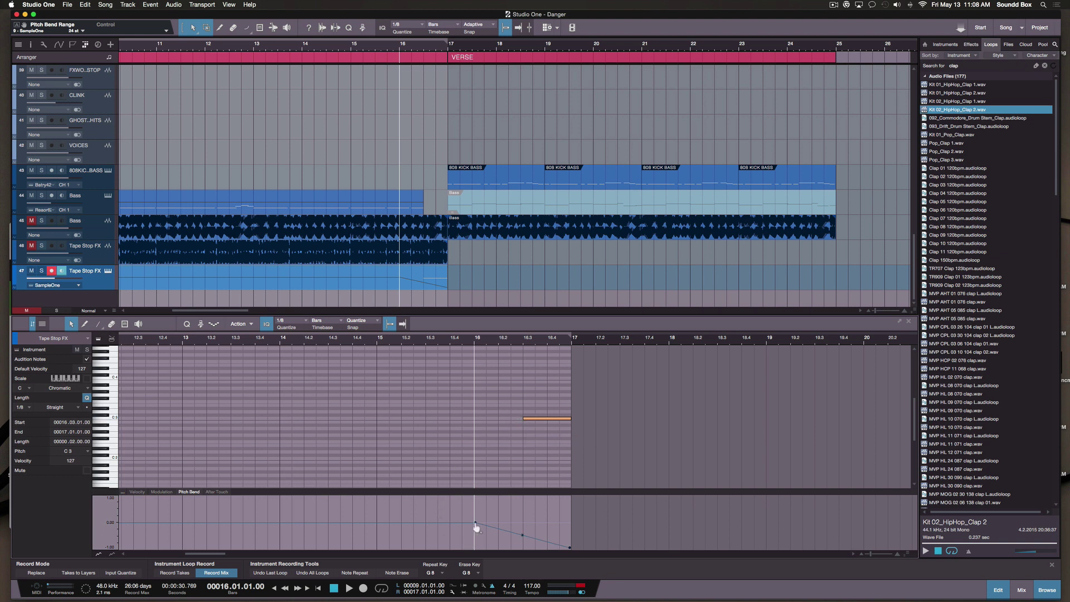
pyautogui.moveTo(476, 525); pyautogui.dragTo(523, 526)
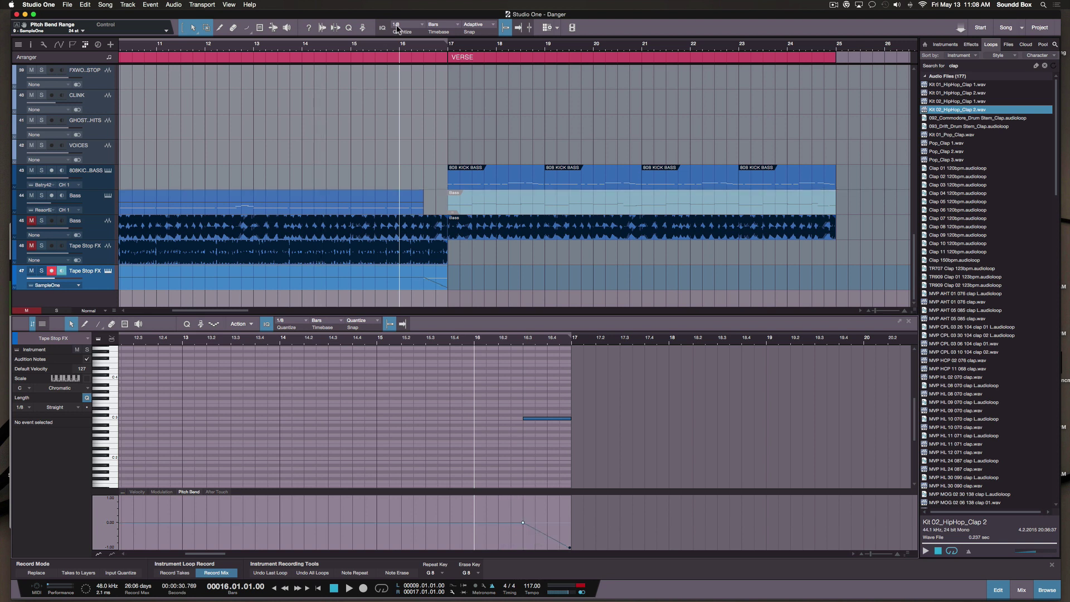
# Step: Audition the tape stop, replaying from around bar 14.8
pyautogui.press('space')
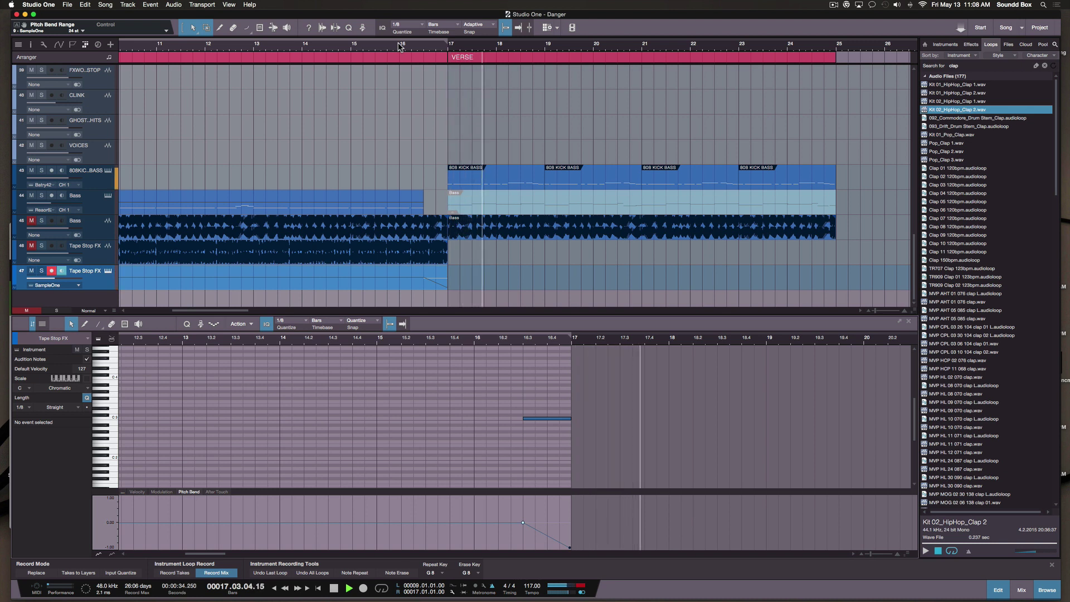
pyautogui.press('space')
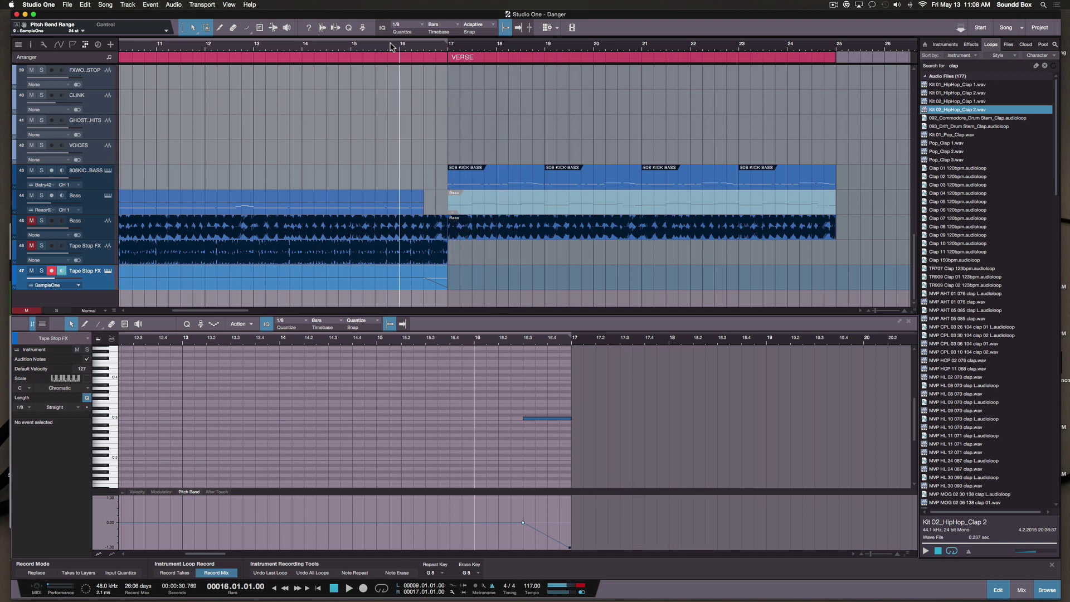
pyautogui.click(345, 50)
pyautogui.press('space')
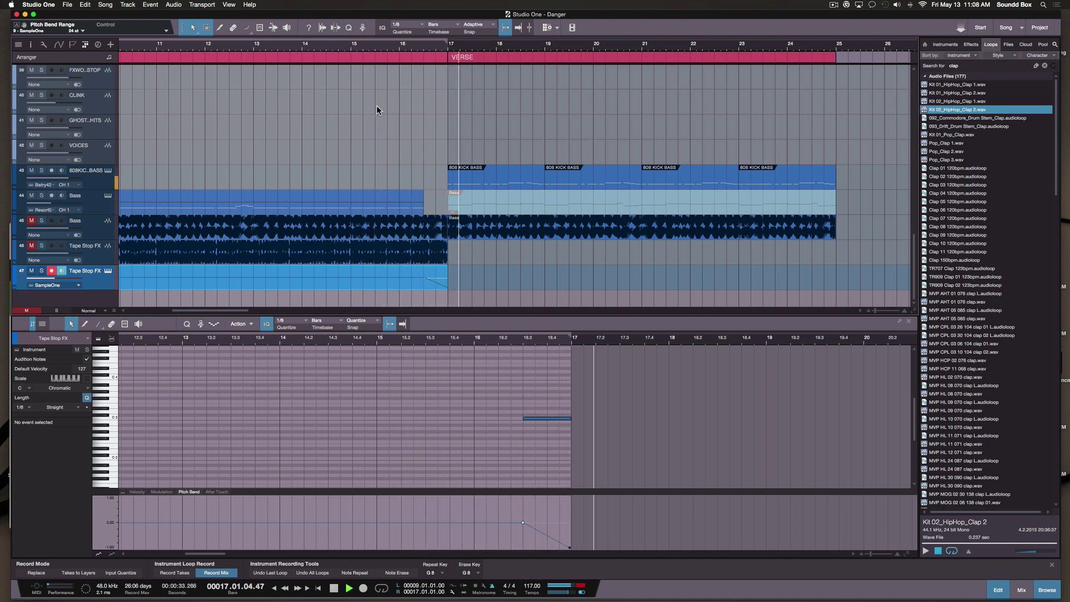
pyautogui.press('space')
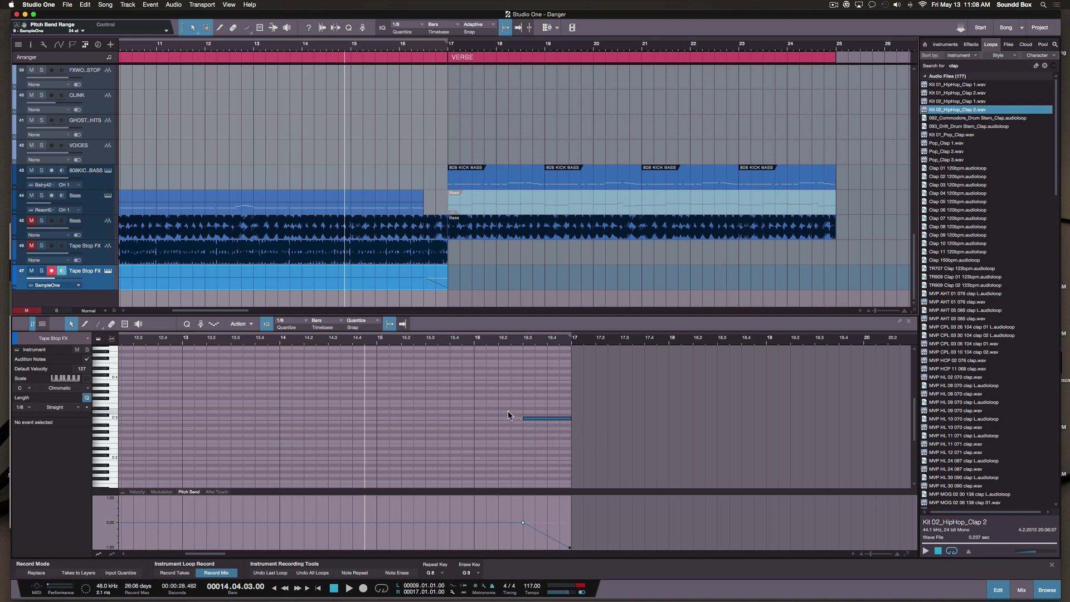
pyautogui.hscroll(-10, 507, 411)
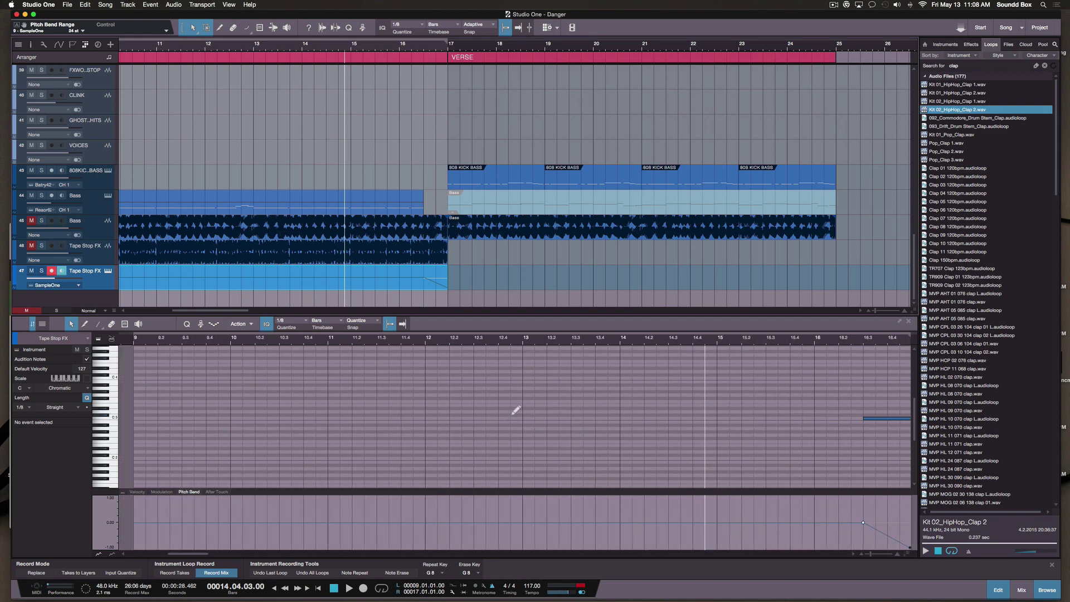
# Step: Drag the Tape Stop FX C3 note's start back to bar 9, keeping its end at bar 17
pyautogui.press('w')
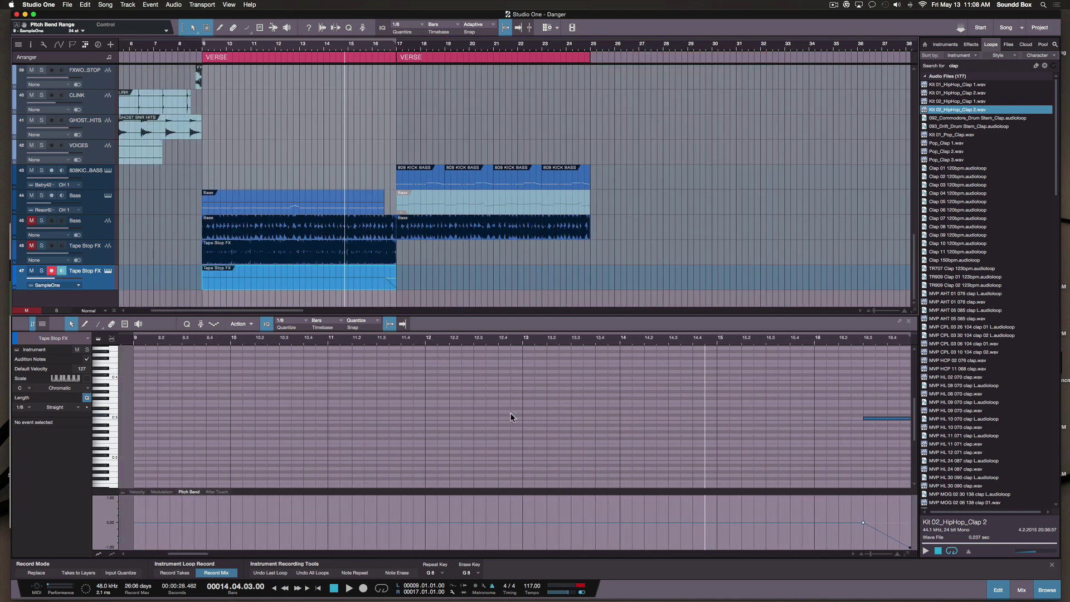
pyautogui.click(471, 402)
pyautogui.press('w')
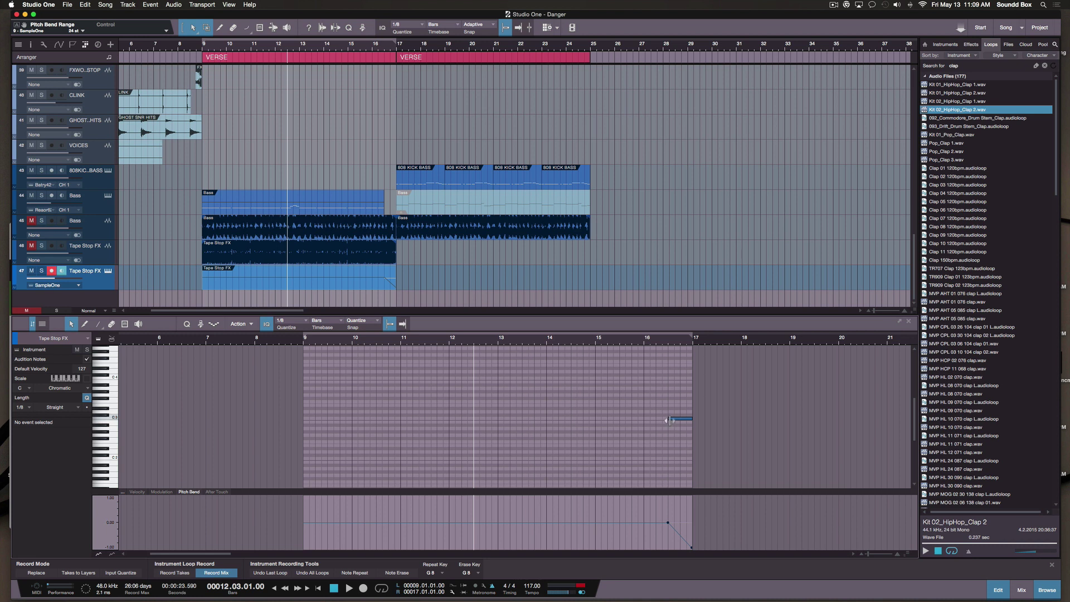
pyautogui.moveTo(669, 420); pyautogui.dragTo(300, 413)
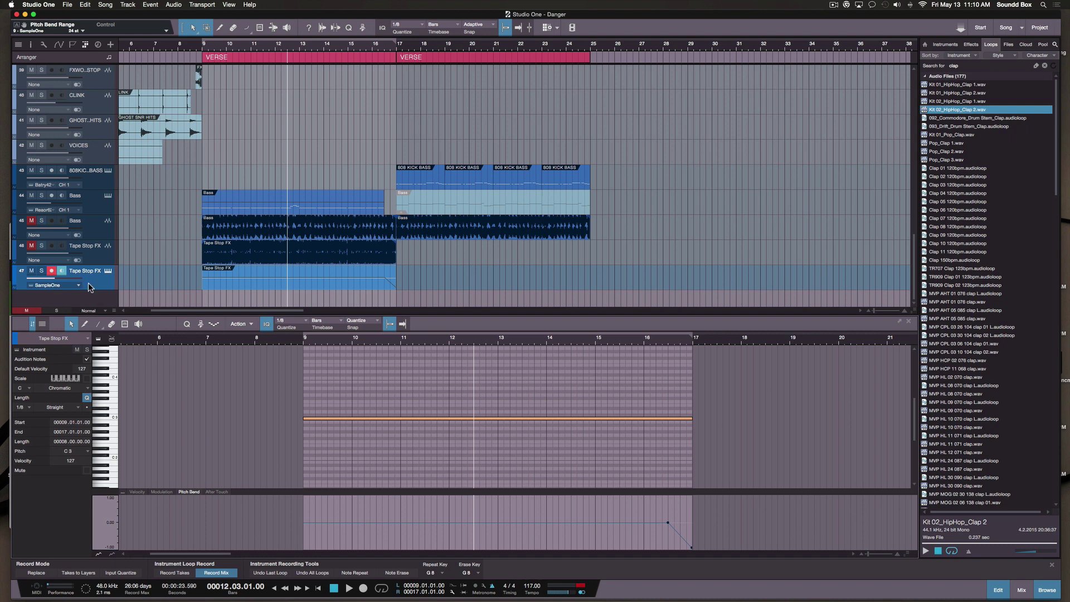
pyautogui.scroll(6, 78, 202)
# Step: Close the Expander window and drag Mixtool from the Effects browser onto Tape Stop FX
pyautogui.scroll(20, 78, 202)
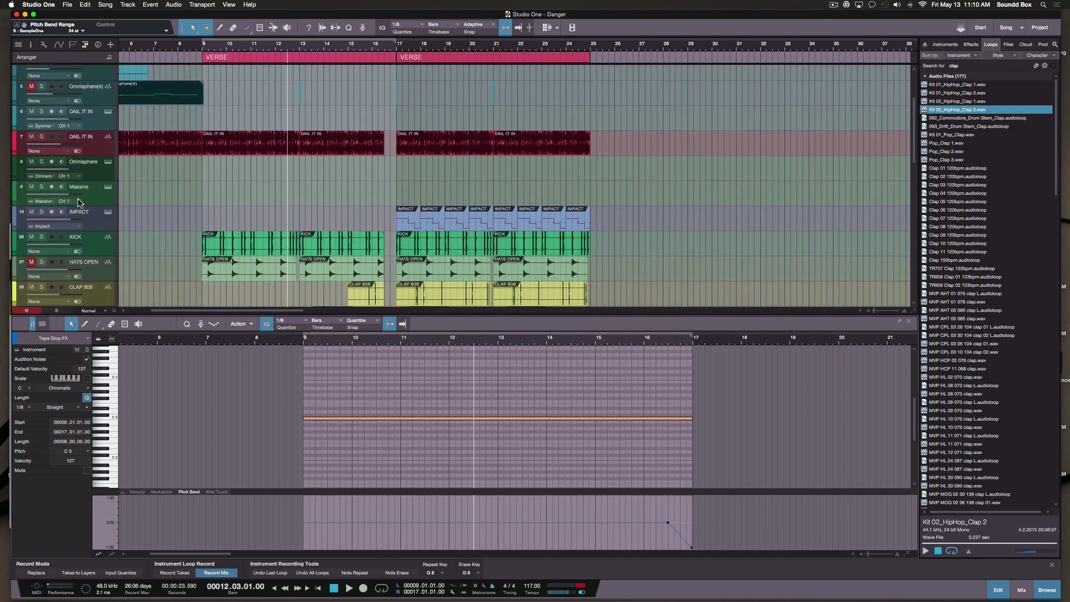
pyautogui.scroll(-20, 77, 202)
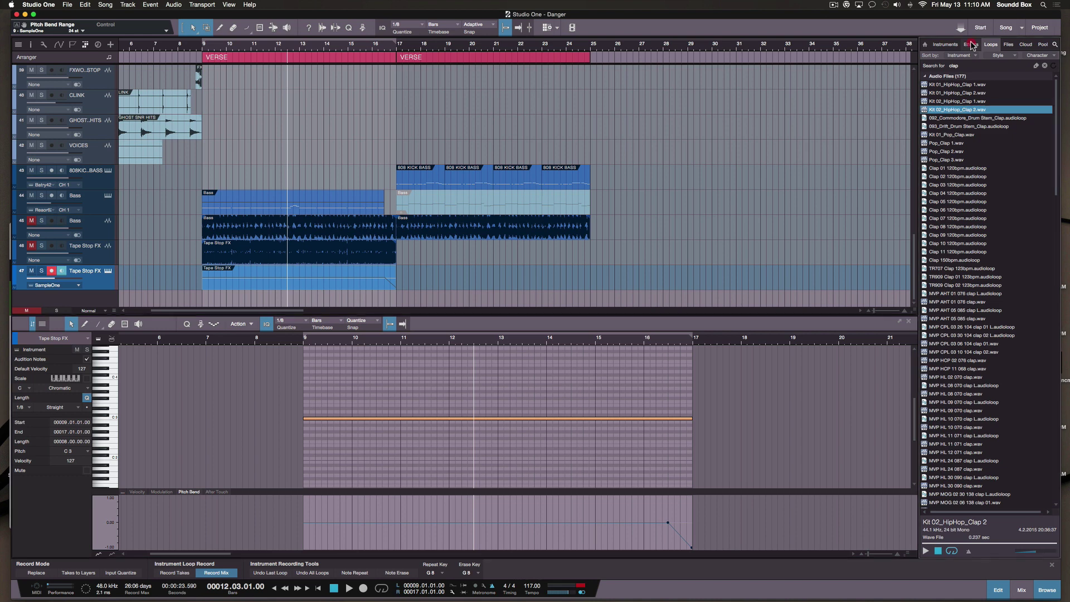
pyautogui.click(979, 67)
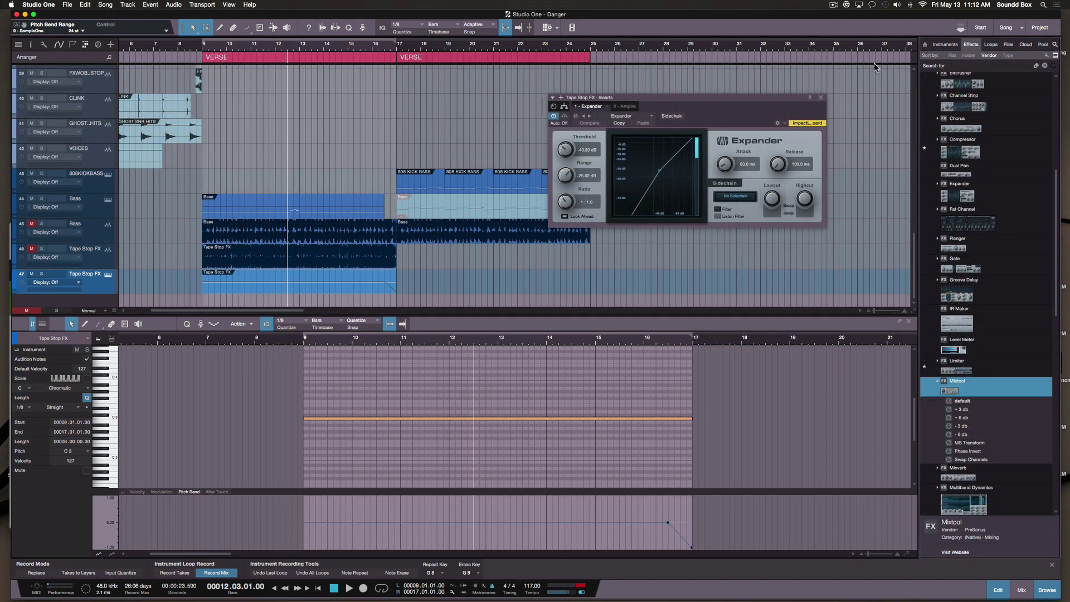
pyautogui.click(820, 97)
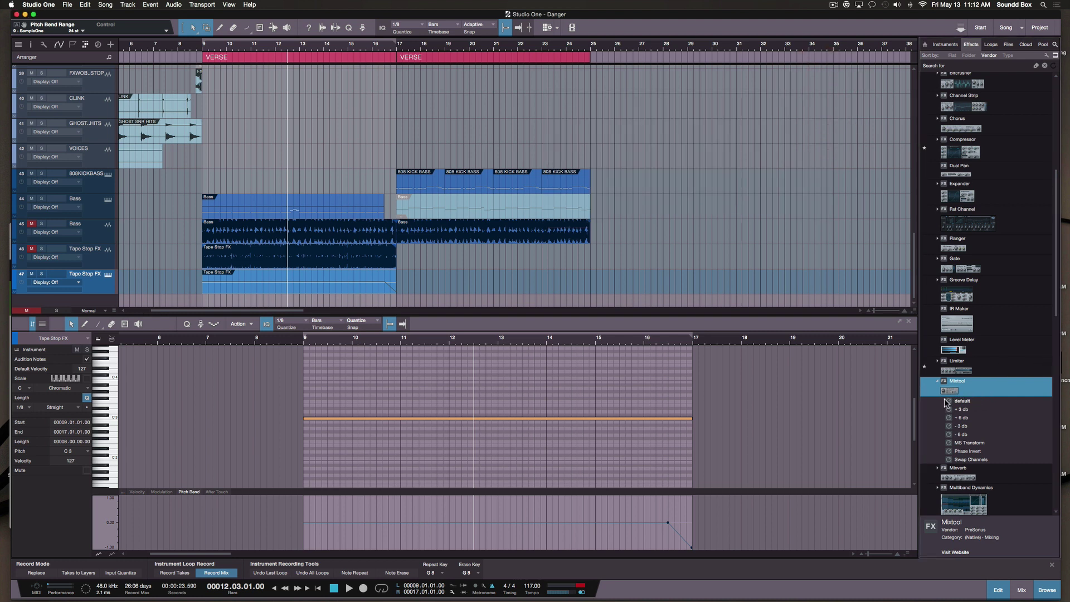
pyautogui.moveTo(979, 389); pyautogui.dragTo(335, 275)
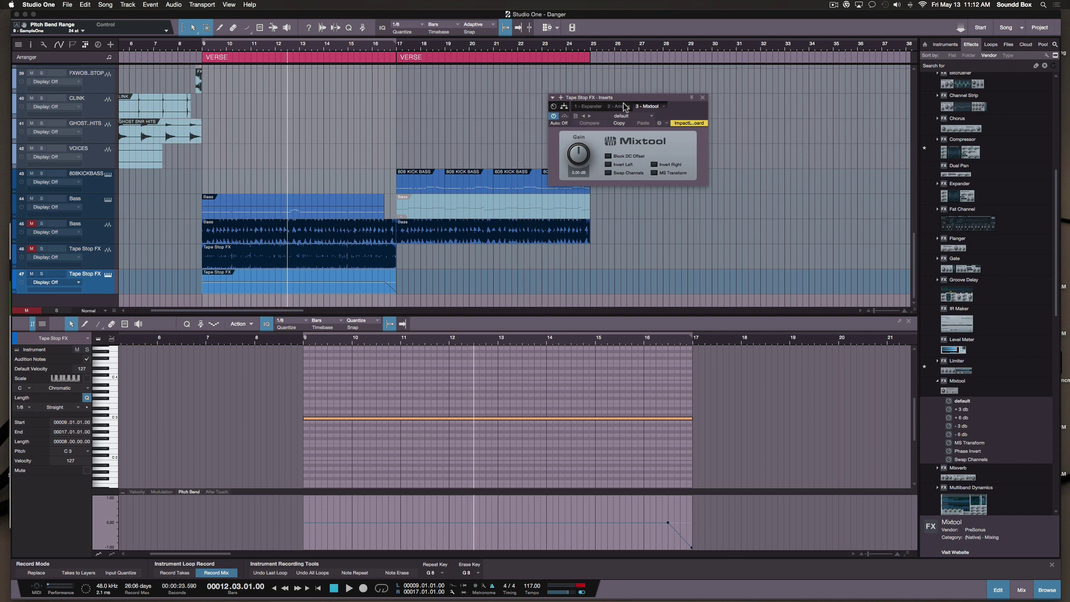
# Step: Create a Mixtool Gain automation lane on the Tape Stop FX track
pyautogui.moveTo(657, 95); pyautogui.dragTo(682, 126)
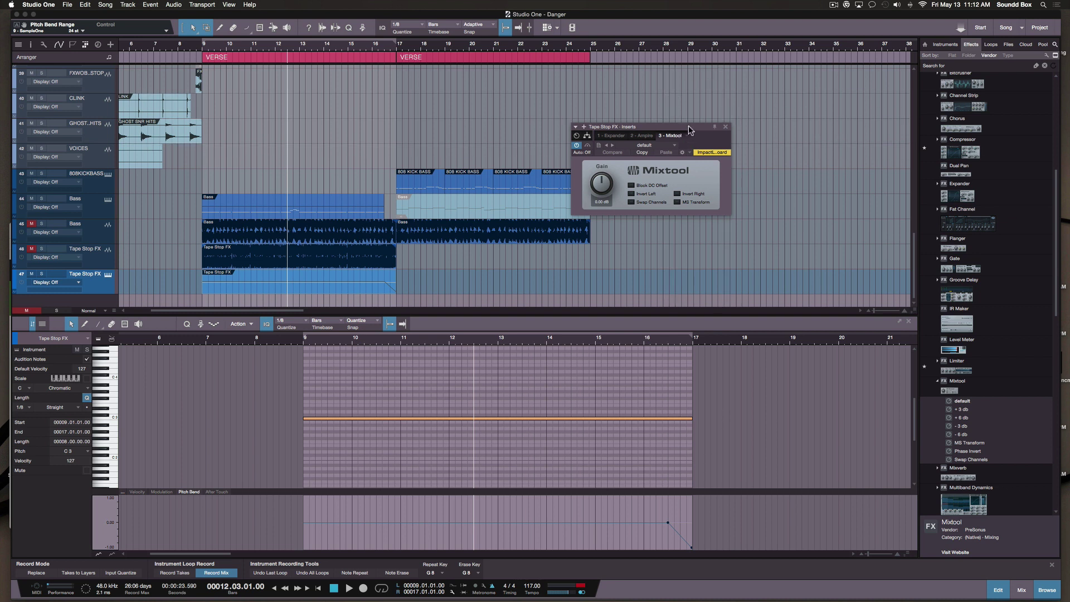
pyautogui.click(602, 184)
pyautogui.moveTo(25, 29); pyautogui.dragTo(382, 289)
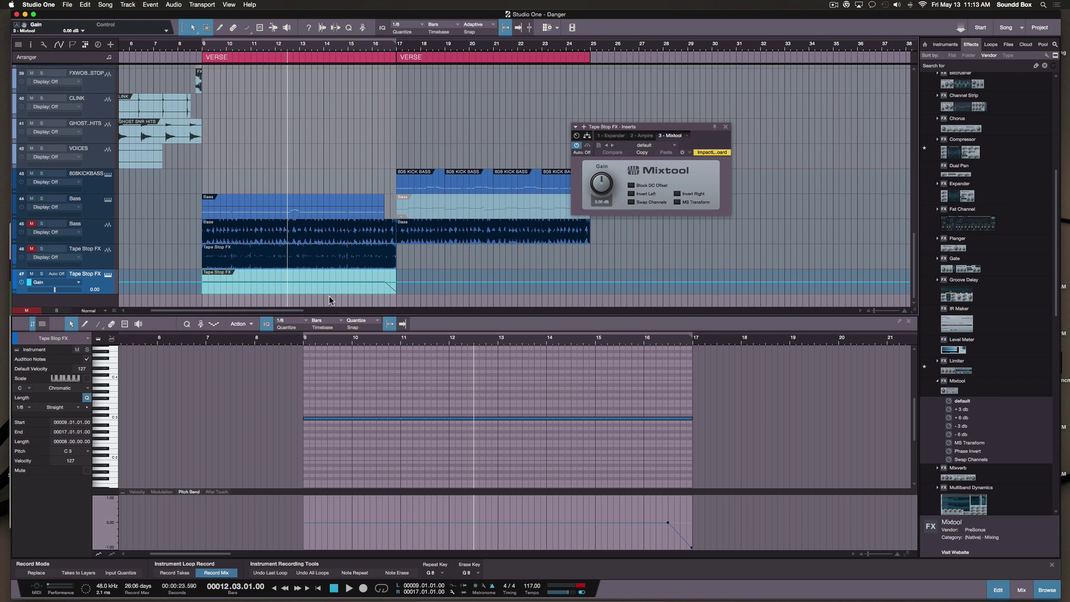
pyautogui.click(585, 153)
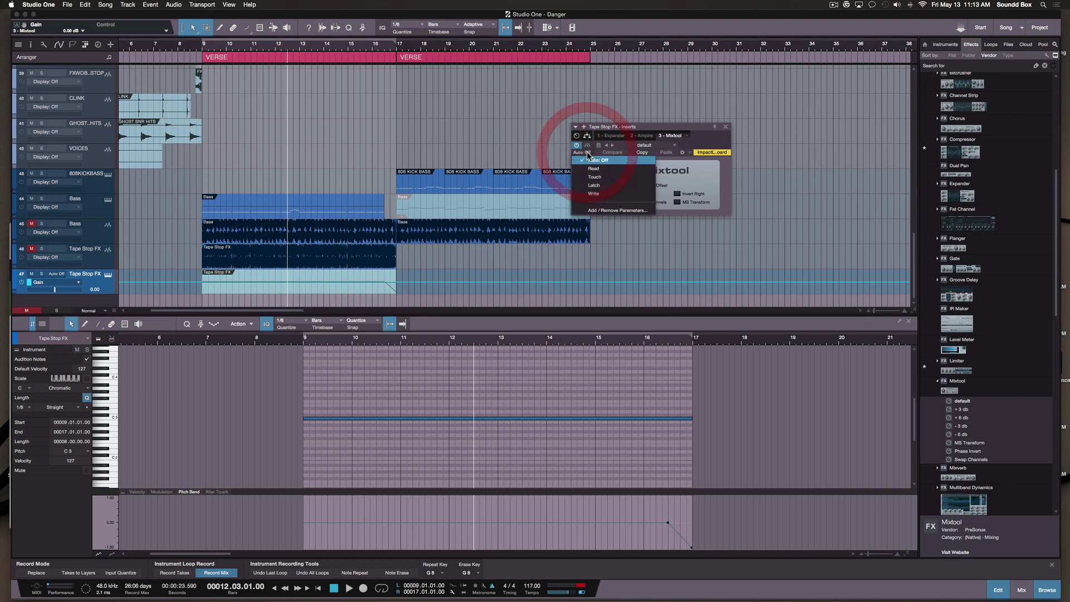
pyautogui.click(727, 176)
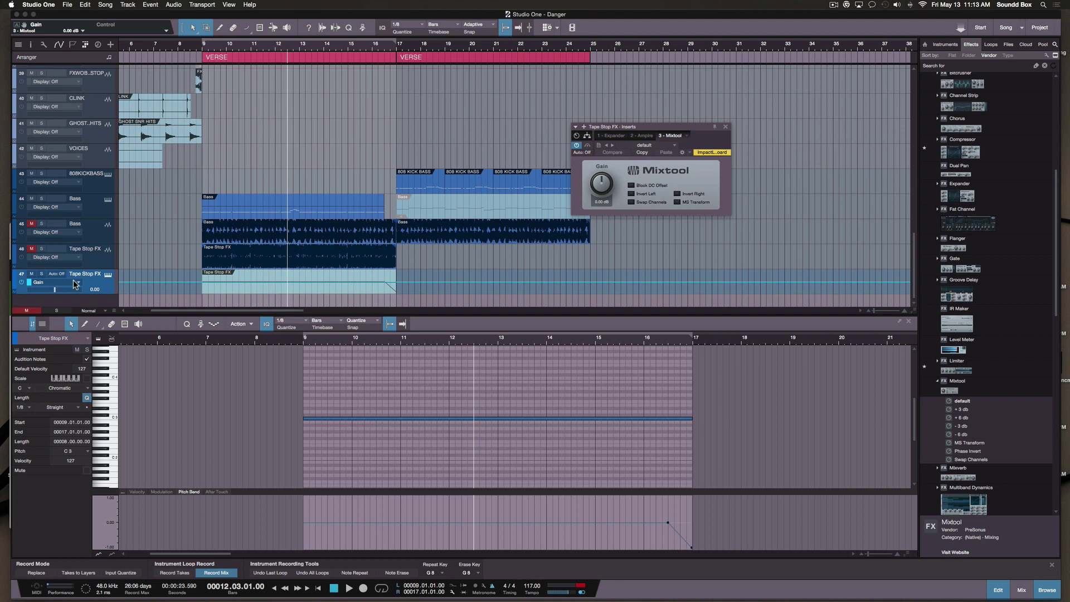
# Step: Add Gain automation points at bar 9 and bar 17 on the Tape Stop FX clip
pyautogui.click(383, 286)
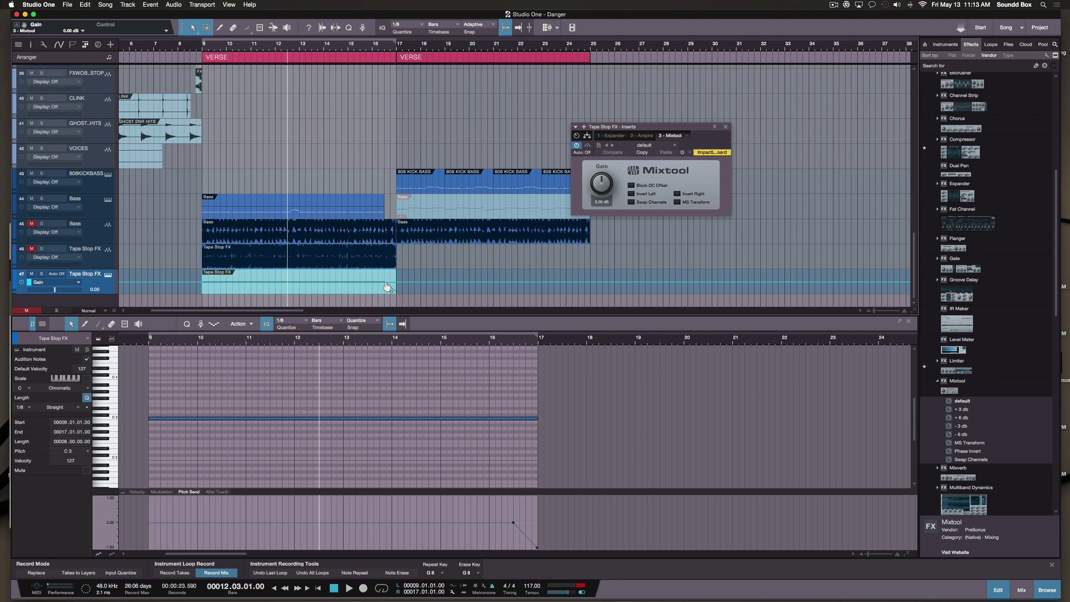
pyautogui.click(383, 283)
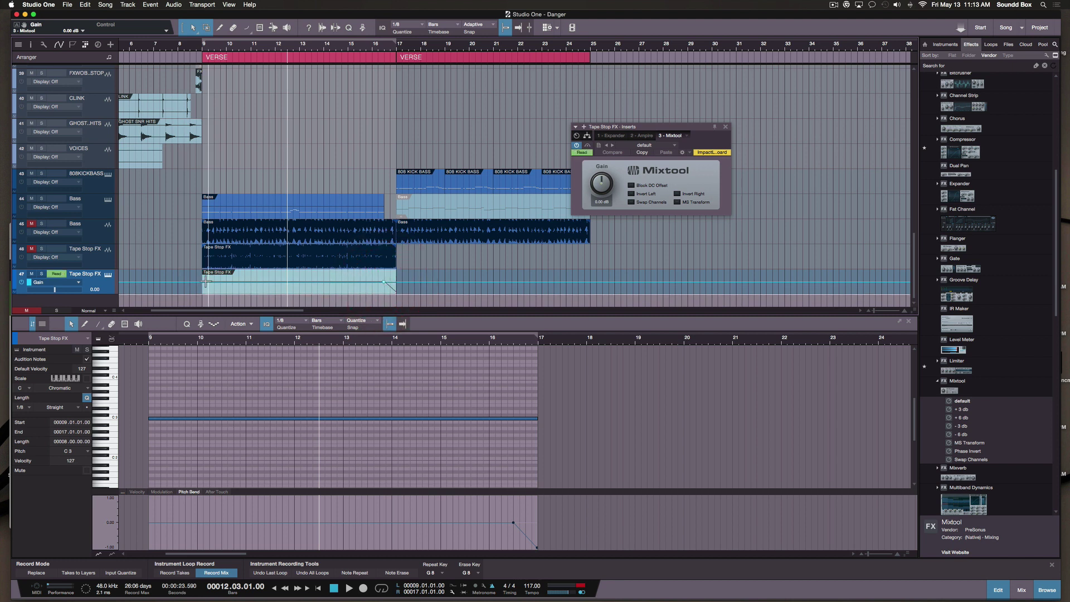
pyautogui.click(203, 284)
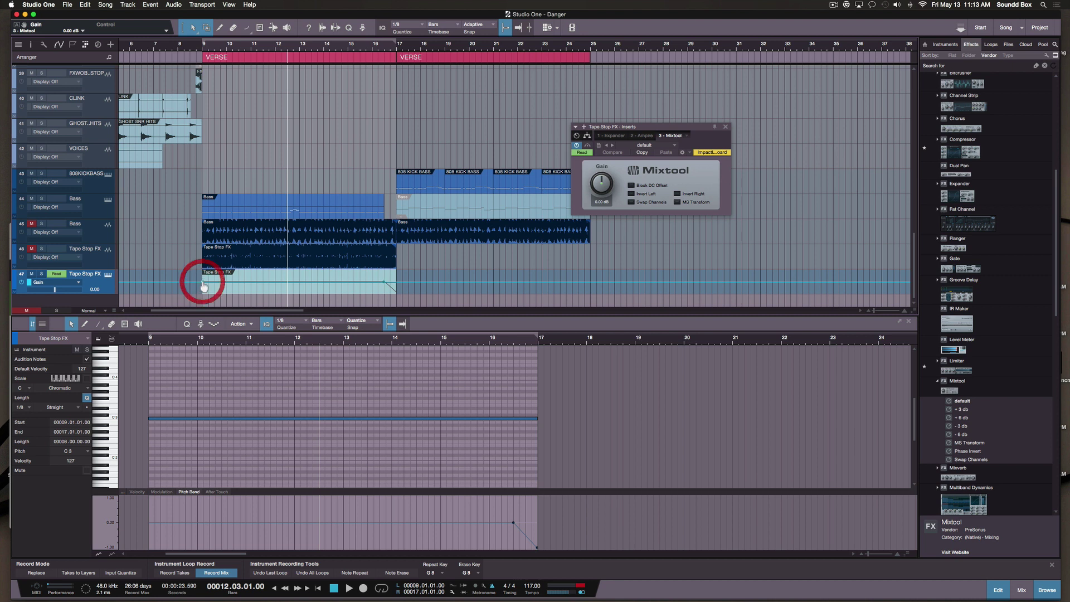
pyautogui.click(255, 288)
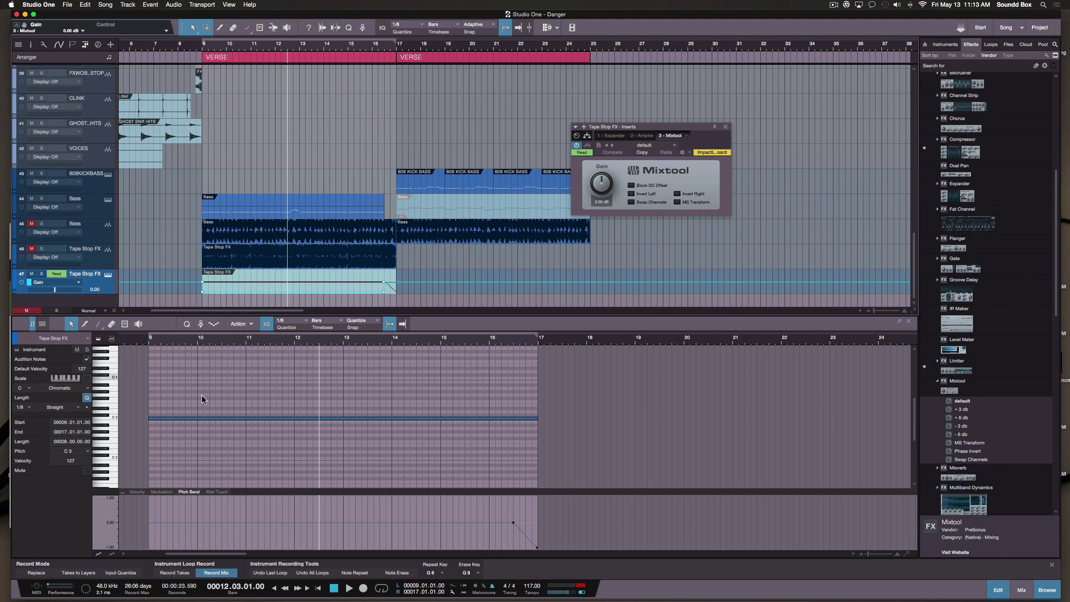
pyautogui.click(123, 493)
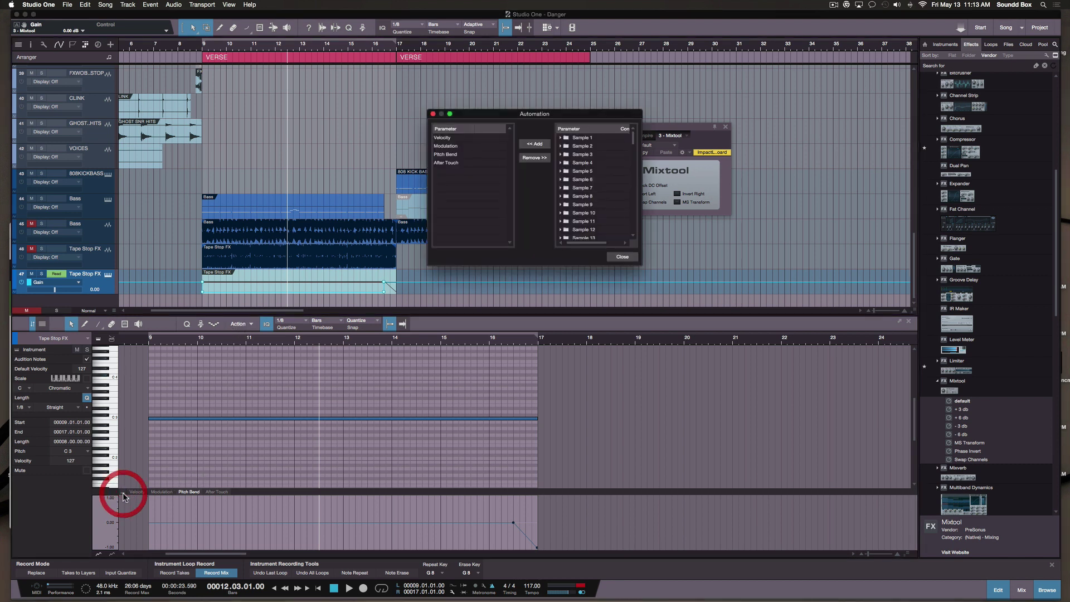
pyautogui.click(623, 257)
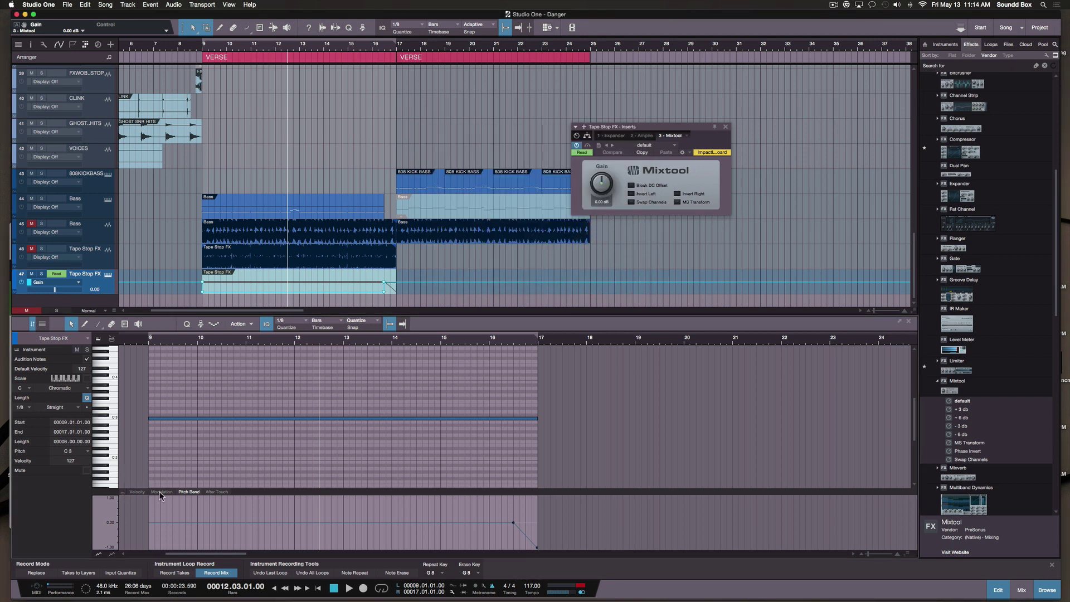
pyautogui.scroll(-1, 146, 464)
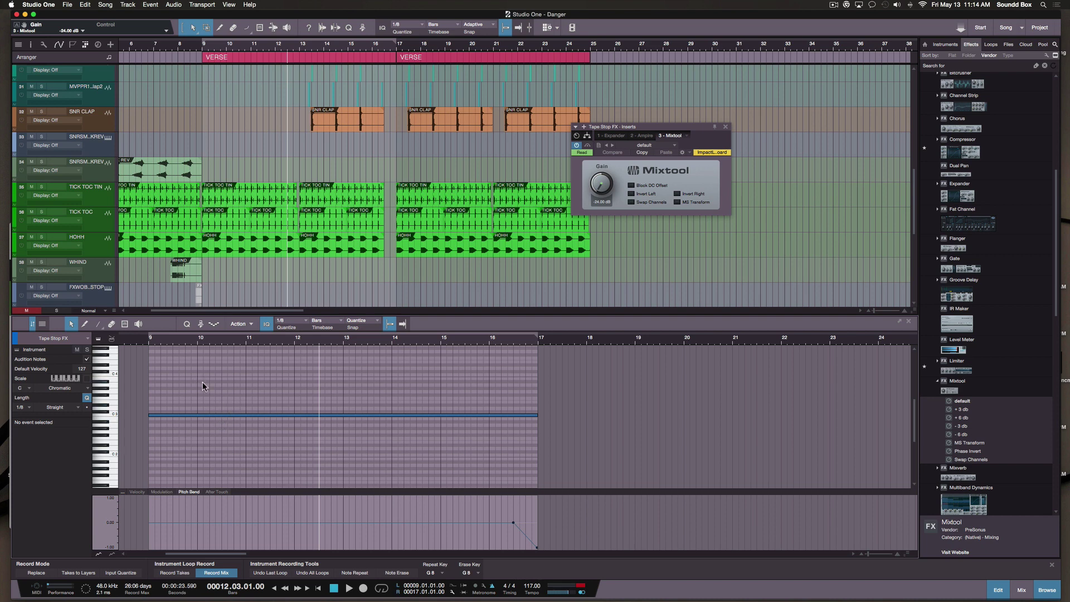
pyautogui.scroll(-10, 209, 264)
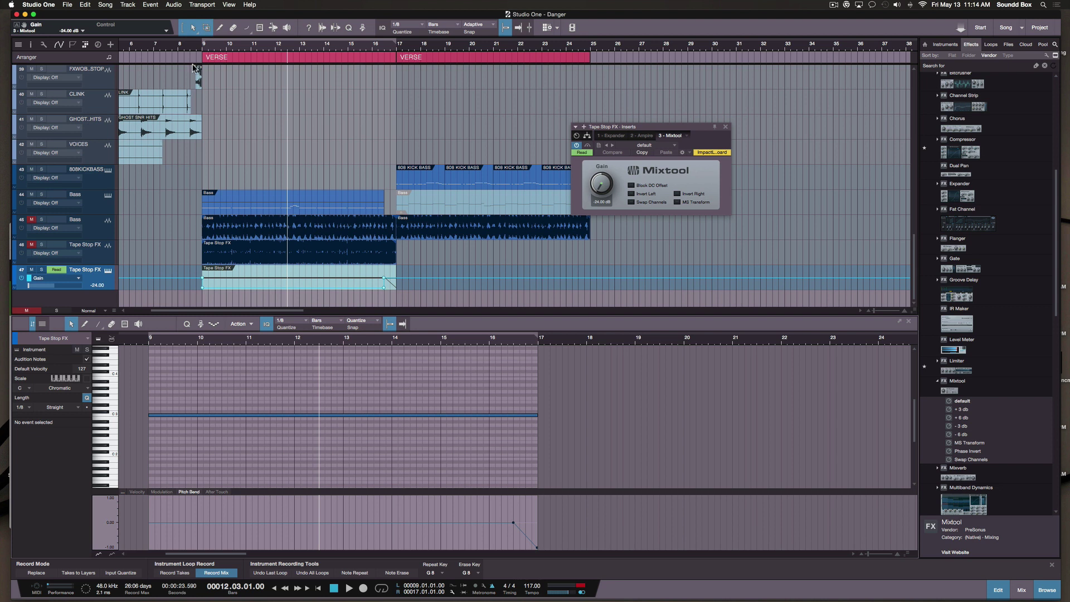
pyautogui.click(198, 46)
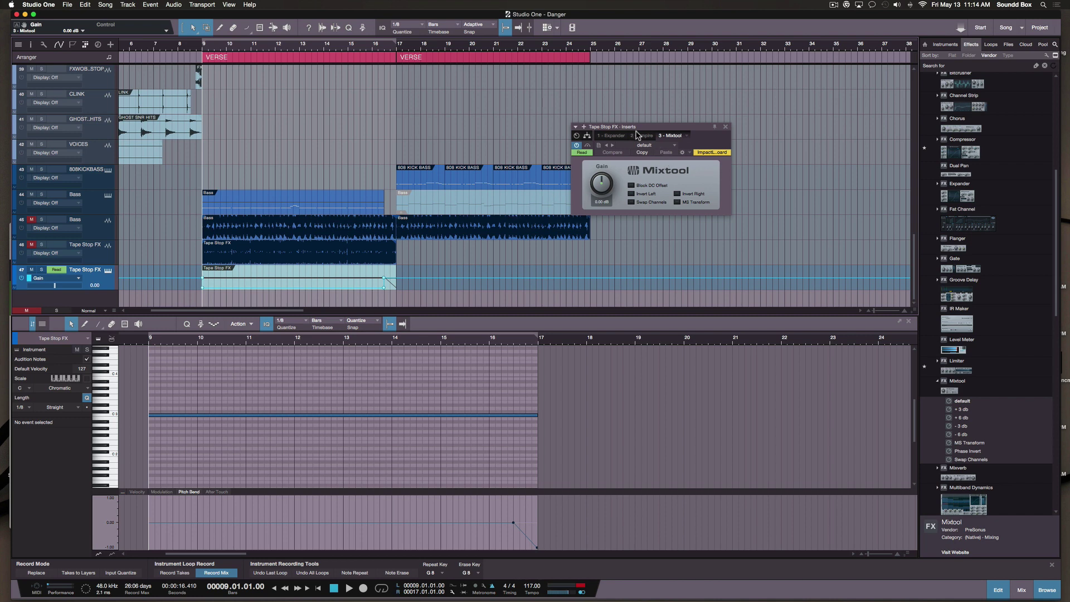
# Step: Remove the Expander and Ampire inserts from Tape Stop FX, leaving only Mixtool
pyautogui.click(621, 136)
pyautogui.click(629, 136)
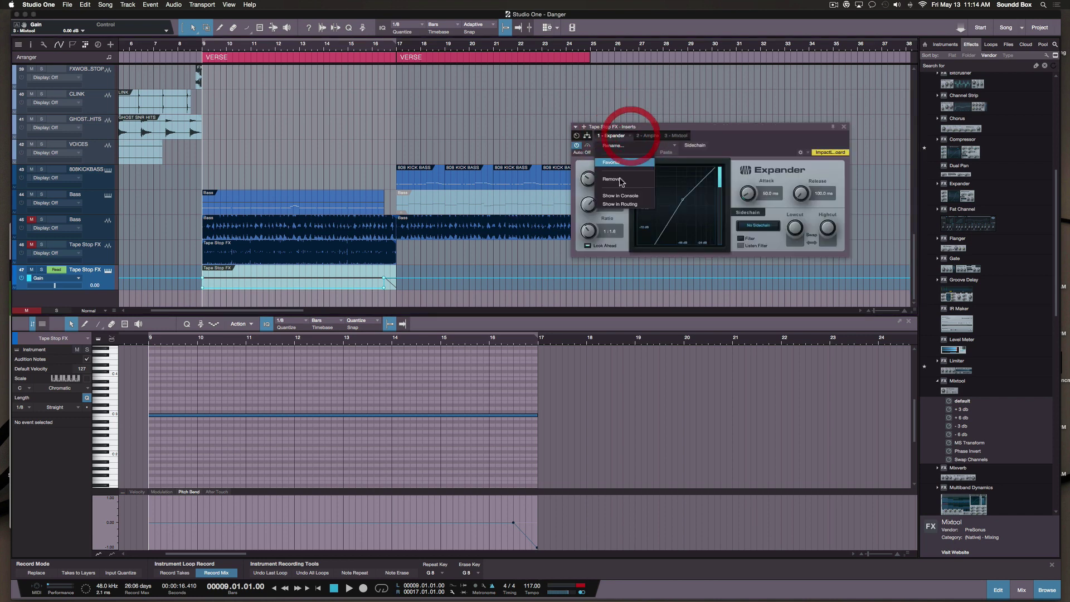
pyautogui.click(622, 180)
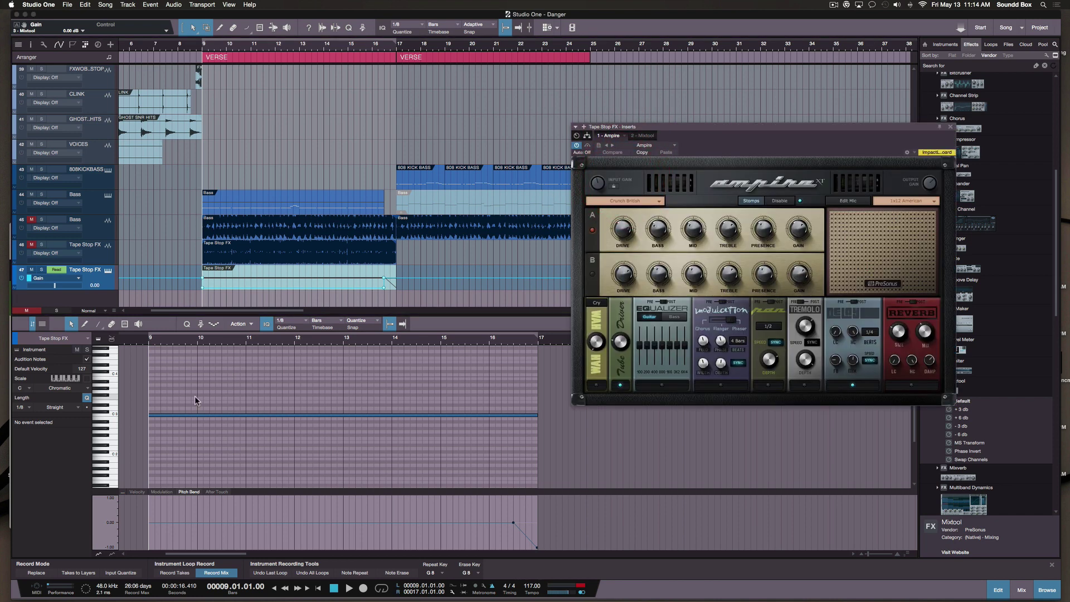
pyautogui.click(625, 136)
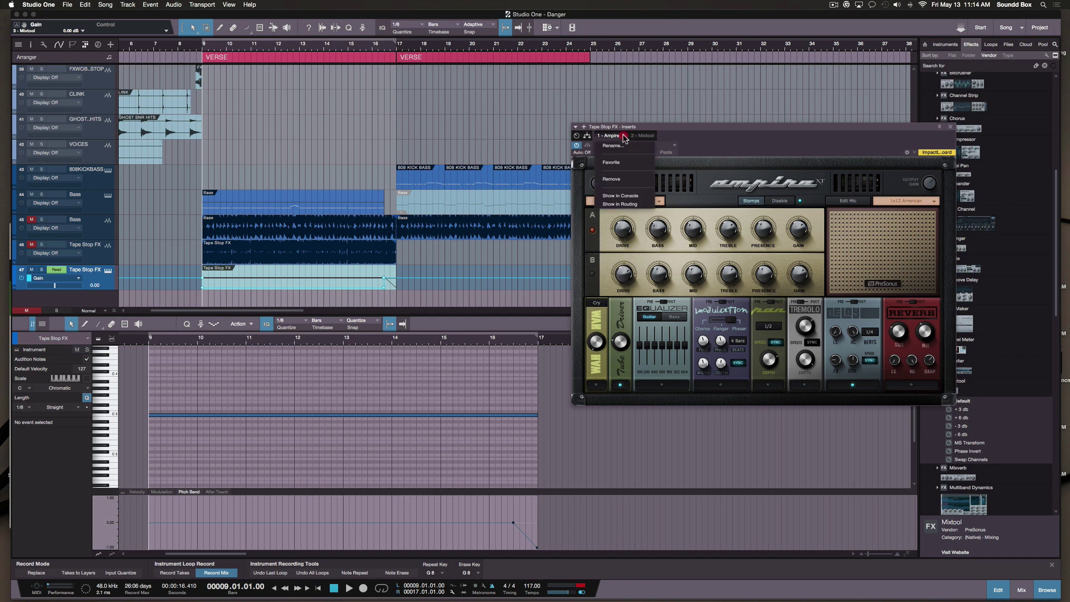
pyautogui.click(616, 180)
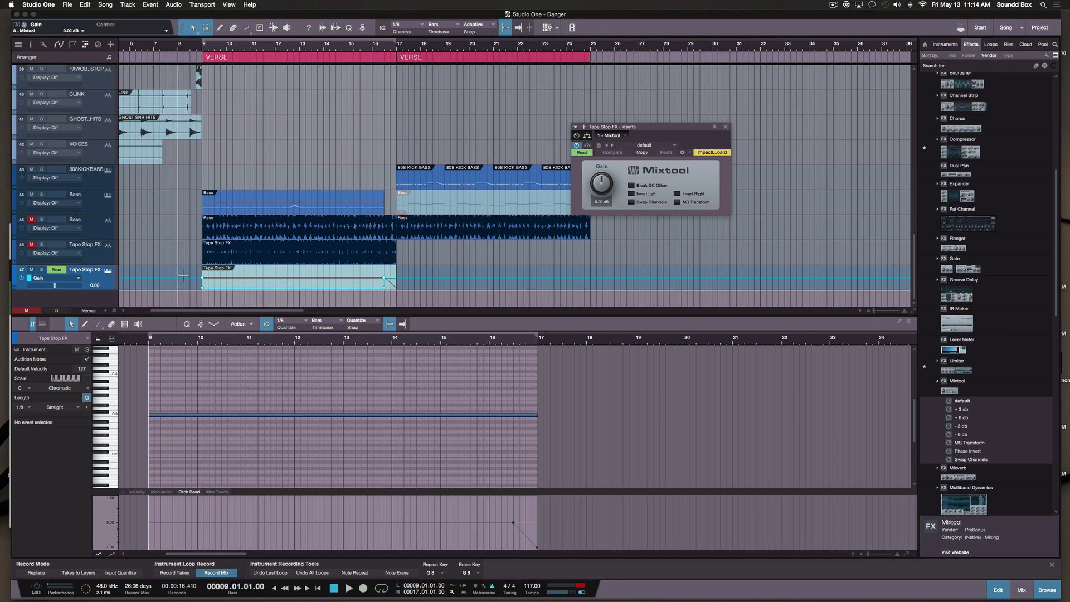
pyautogui.moveTo(203, 292)
pyautogui.mouseDown()
pyautogui.moveTo(191, 298)
pyautogui.moveTo(211, 301)
pyautogui.mouseUp()
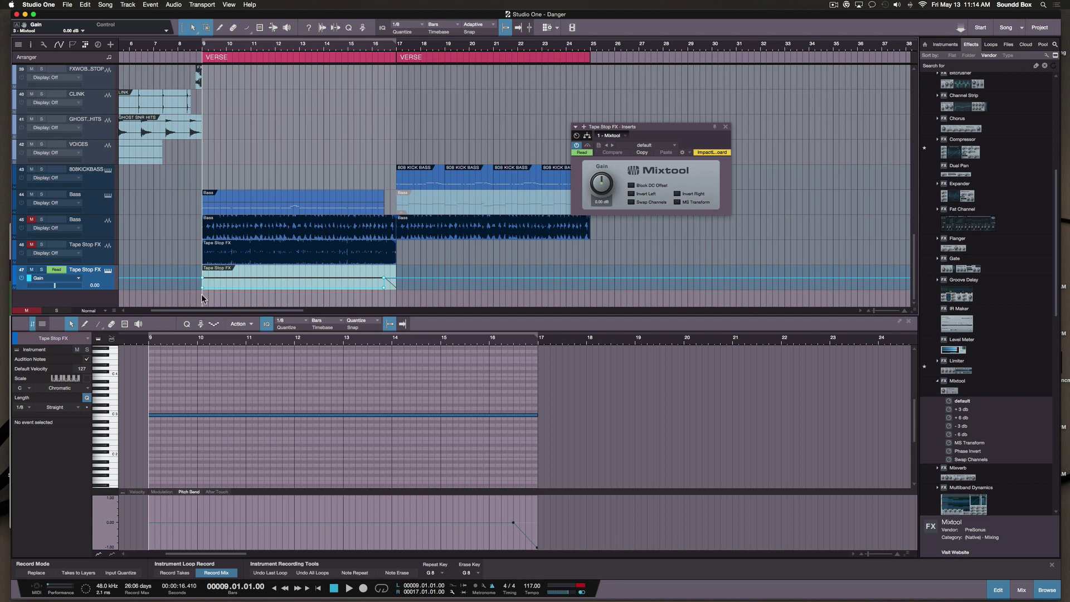
# Step: Lower the first Gain automation point at bar 9 to -24 dB
pyautogui.click(203, 291)
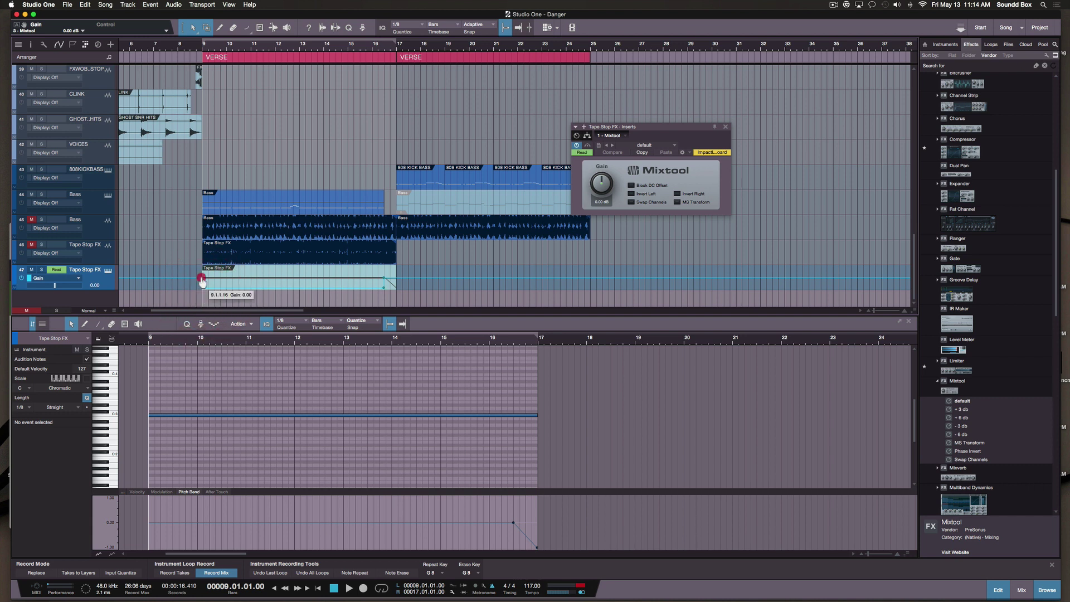
pyautogui.moveTo(201, 280); pyautogui.dragTo(204, 293)
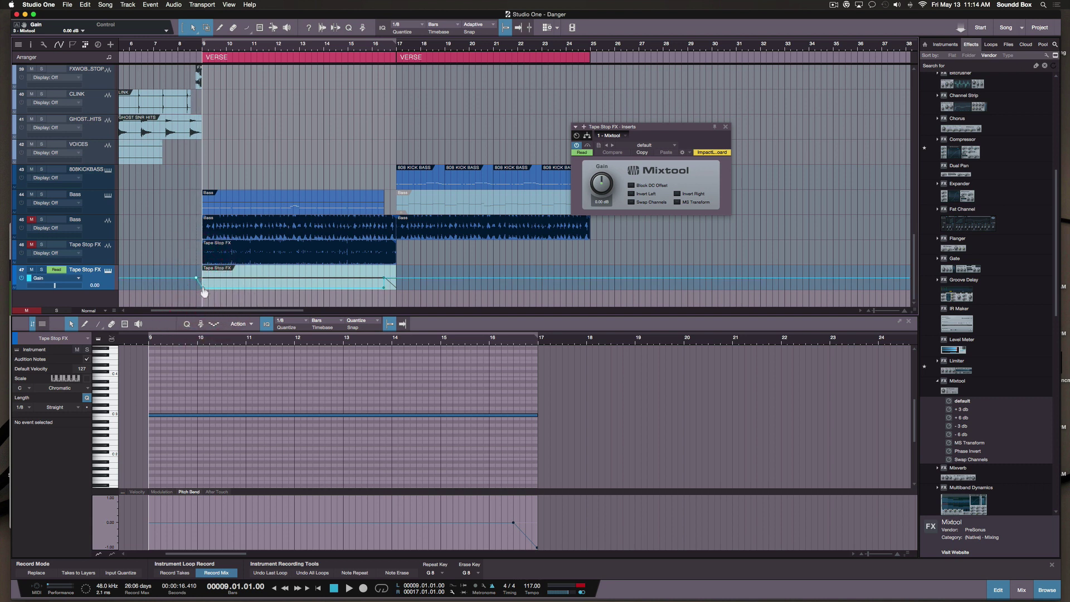
pyautogui.click(199, 288)
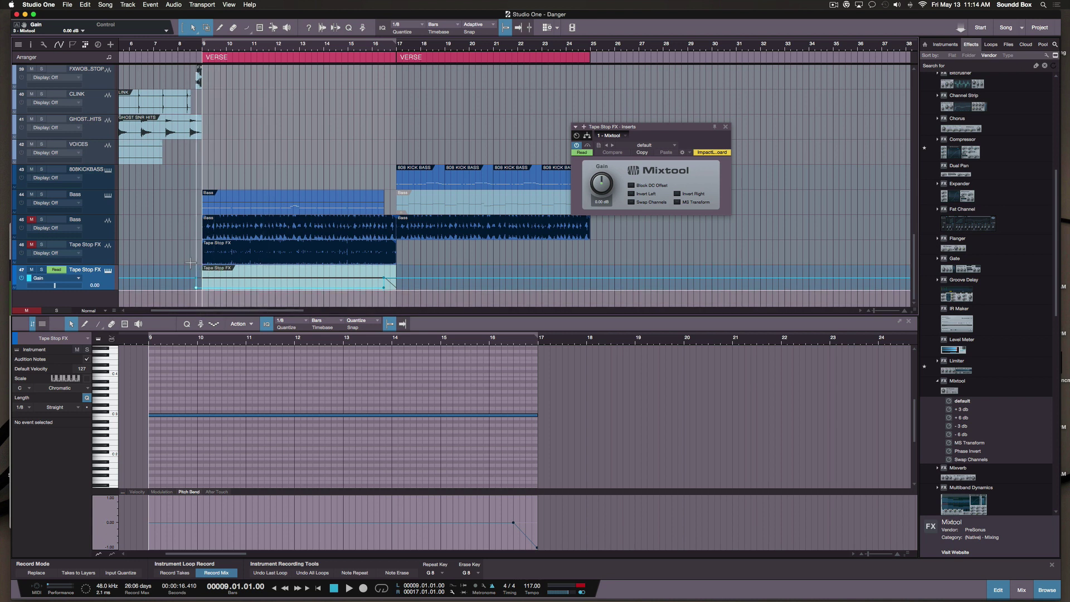
# Step: Play from bar 9 and zoom in on the Tape Stop FX gain envelope
pyautogui.press('space')
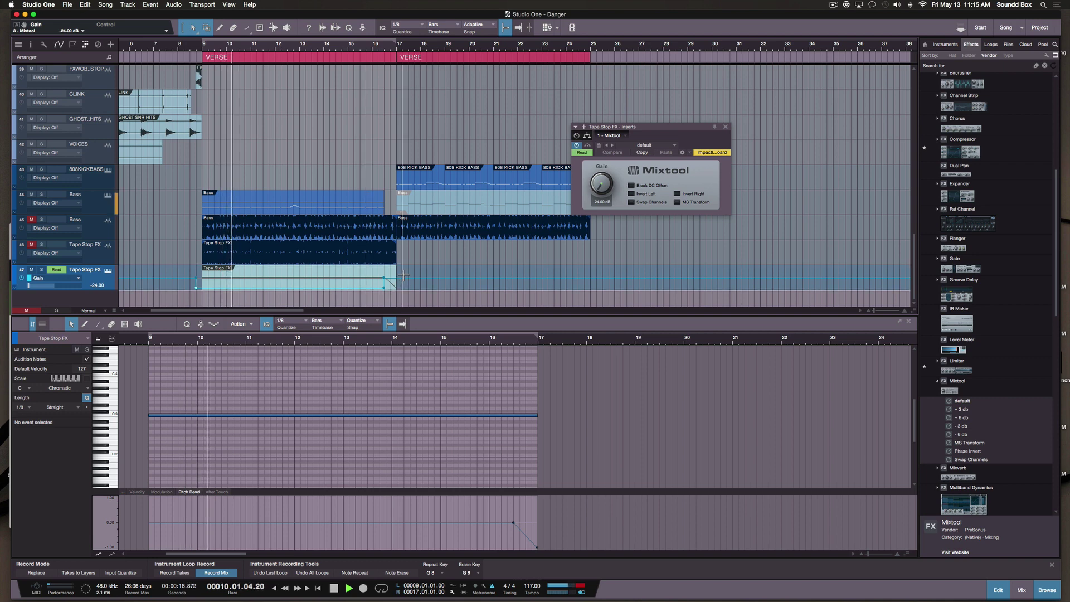
pyautogui.hotkey('alt', 'e')
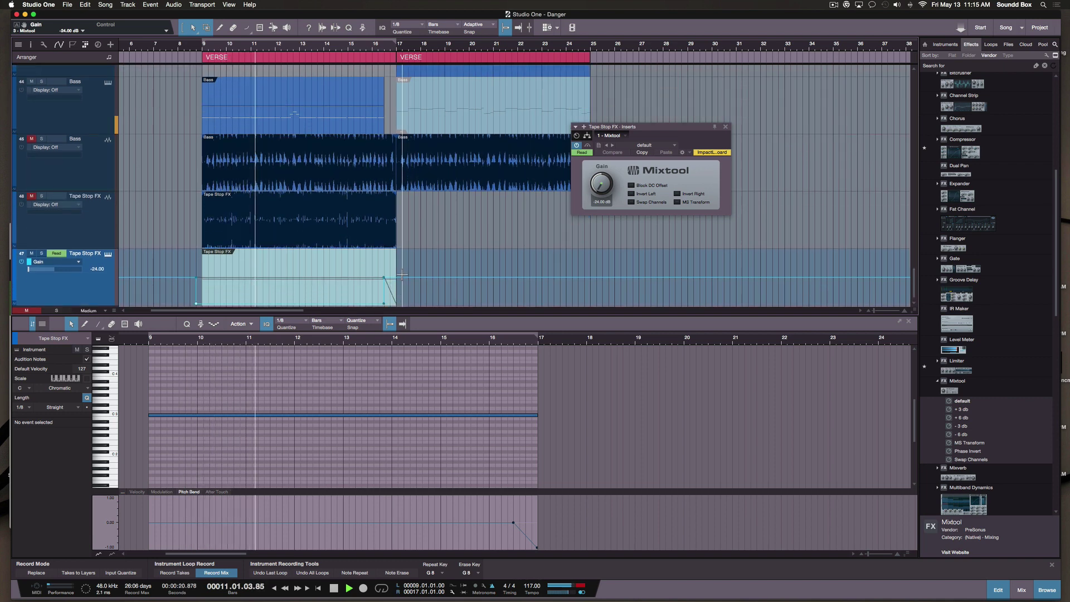
pyautogui.press('e')
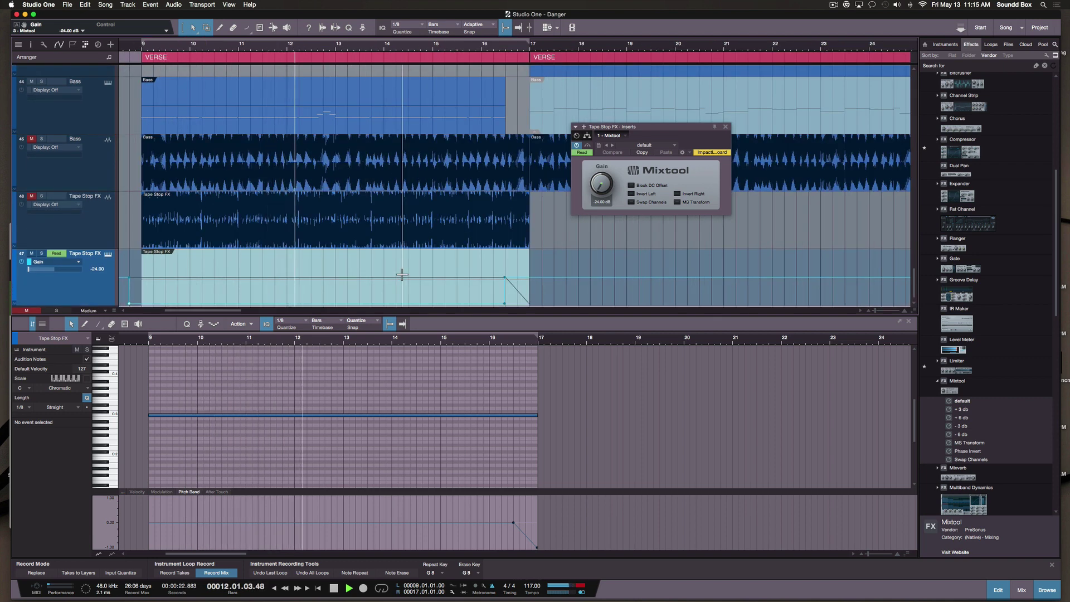
pyautogui.hscroll(2, 402, 274)
pyautogui.scroll(-1, 403, 273)
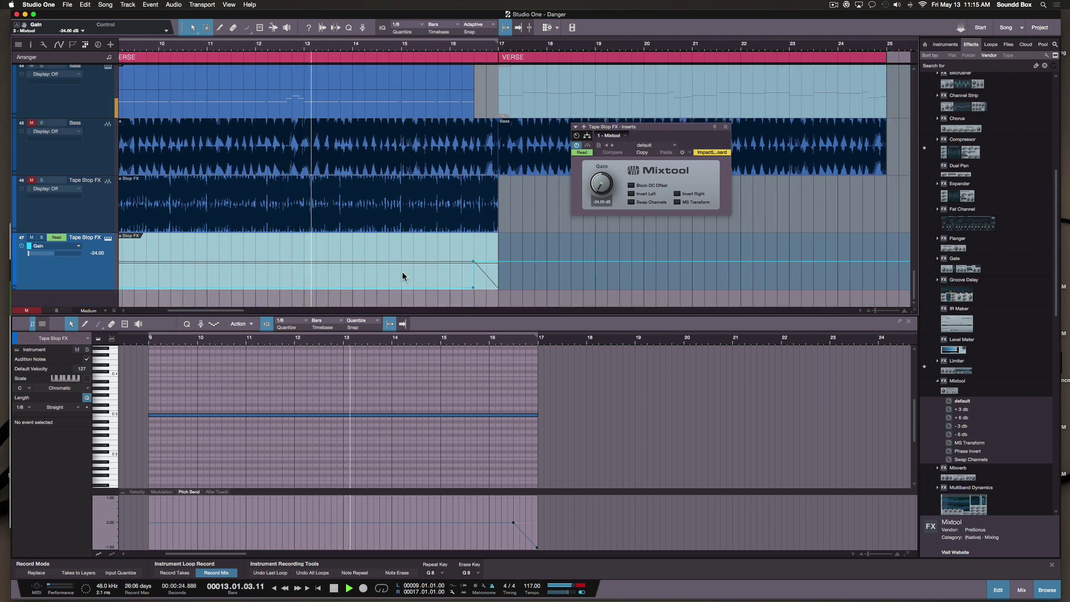
pyautogui.hscroll(3, 234, 212)
pyautogui.scroll(1, 233, 209)
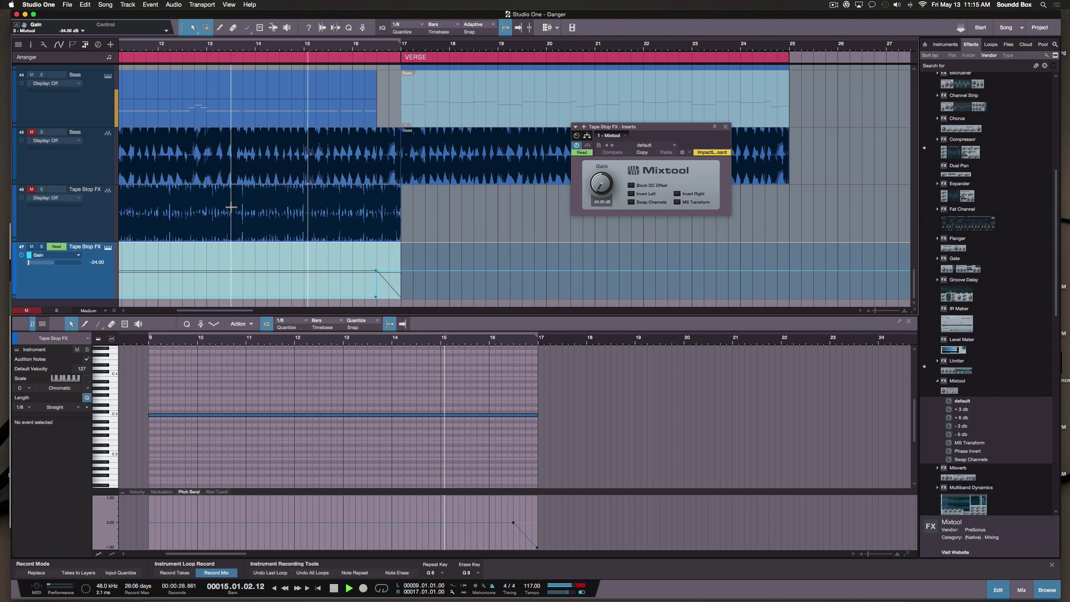
pyautogui.moveTo(318, 243); pyautogui.dragTo(309, 238)
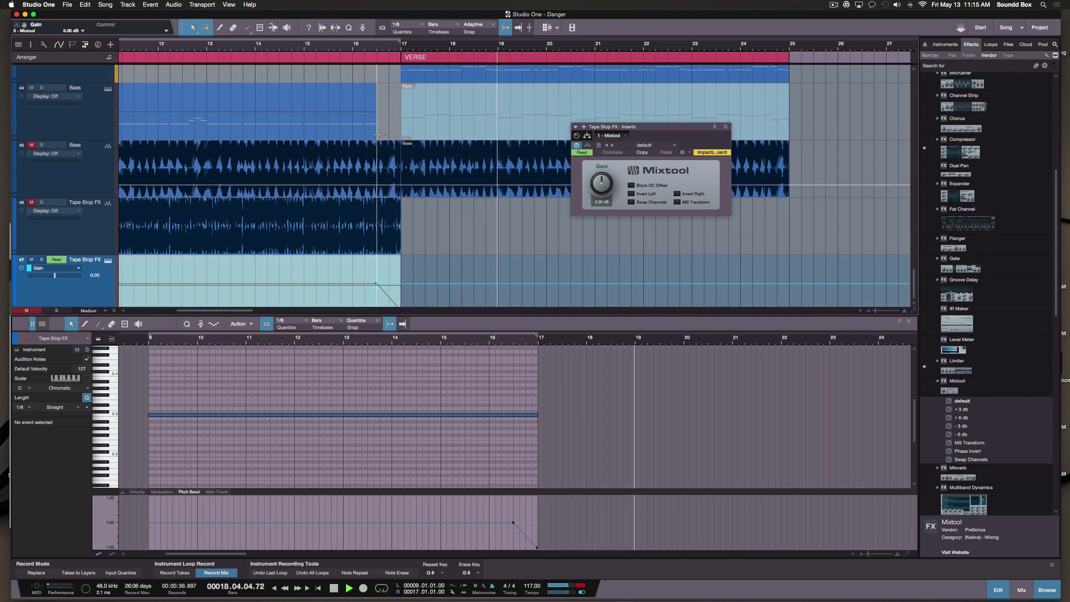
# Step: Raise the 808 KICK BASS track's volume fader to +1.0 dB
pyautogui.scroll(3, 378, 135)
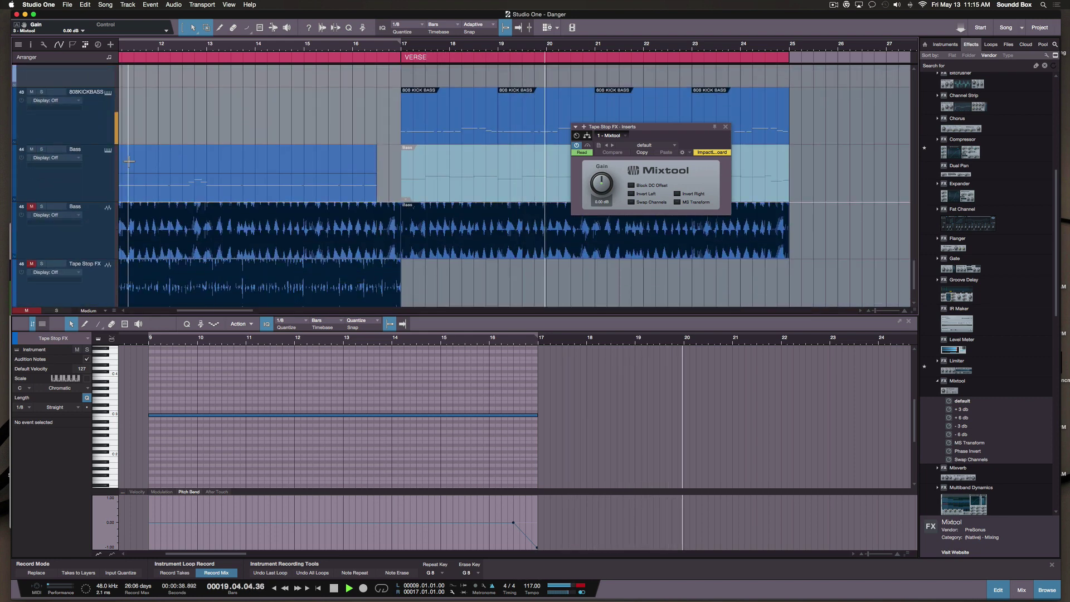
pyautogui.scroll(3, 112, 167)
pyautogui.click(100, 226)
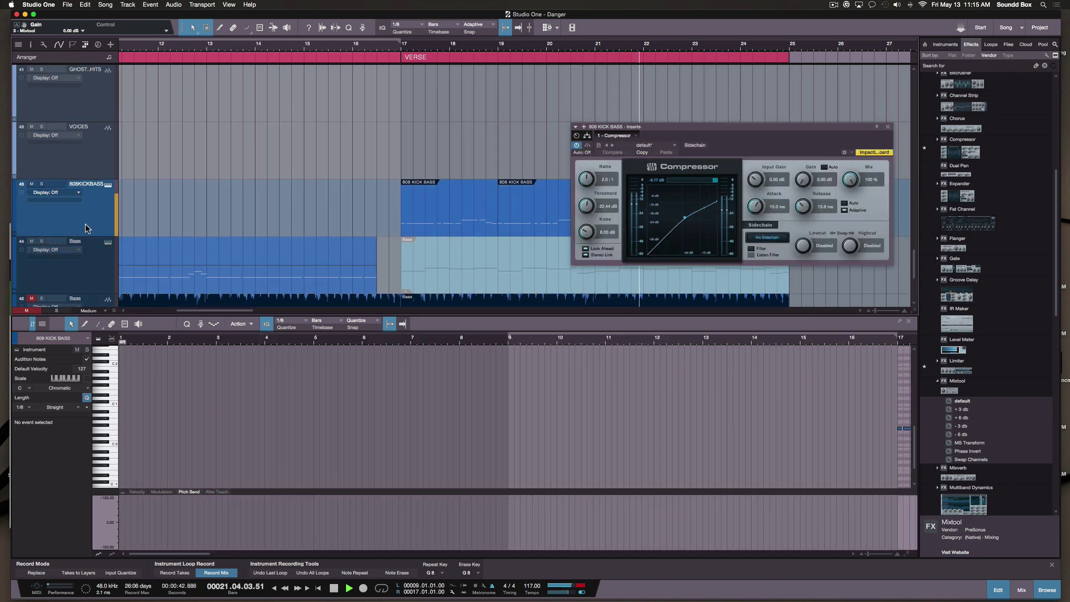
pyautogui.press('a')
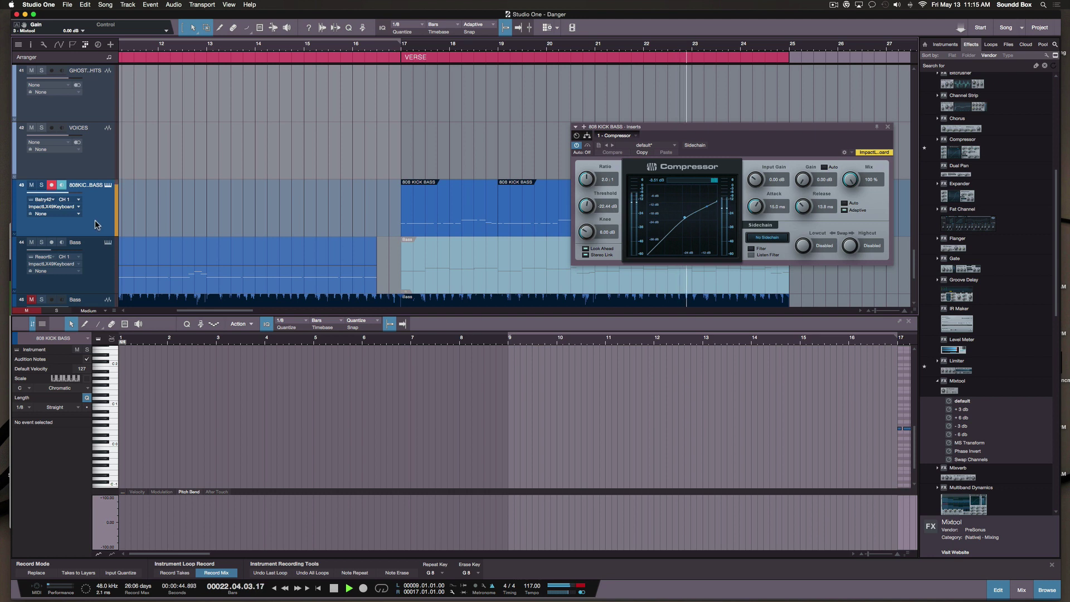
pyautogui.moveTo(69, 195)
pyautogui.moveTo(69, 195); pyautogui.dragTo(73, 195)
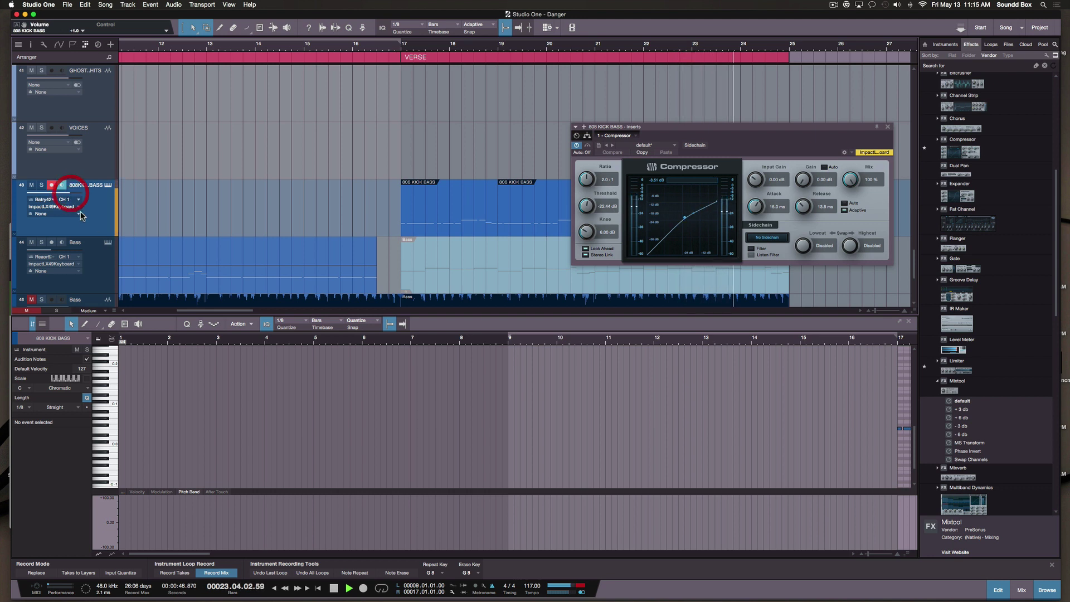
pyautogui.press('space')
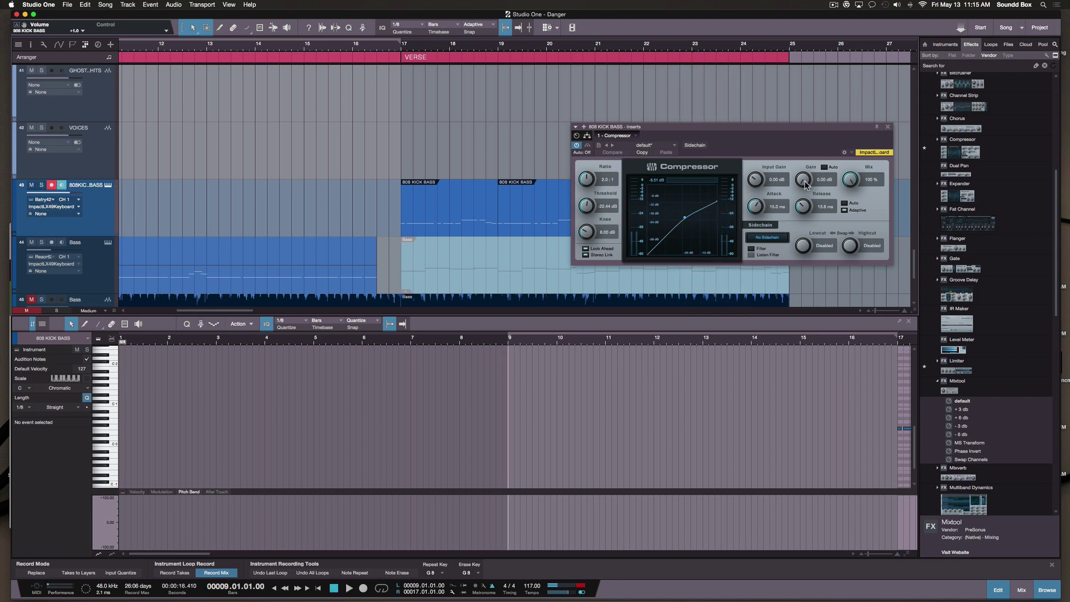
pyautogui.press('space')
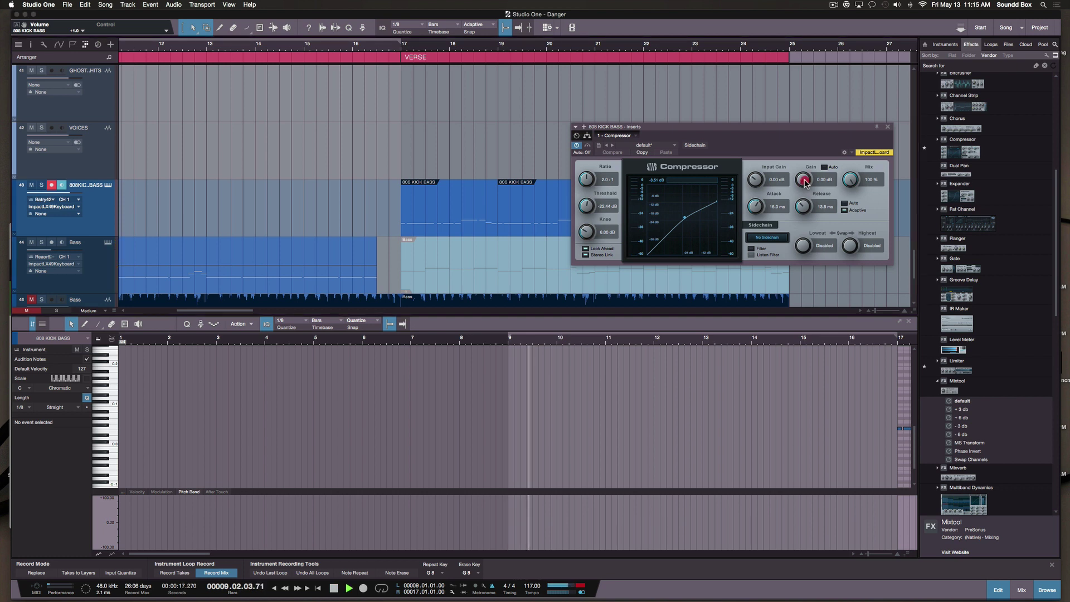
# Step: Set the 808 compressor gain to 1.92 dB and show the first verse part's notes
pyautogui.moveTo(805, 184); pyautogui.dragTo(762, 143)
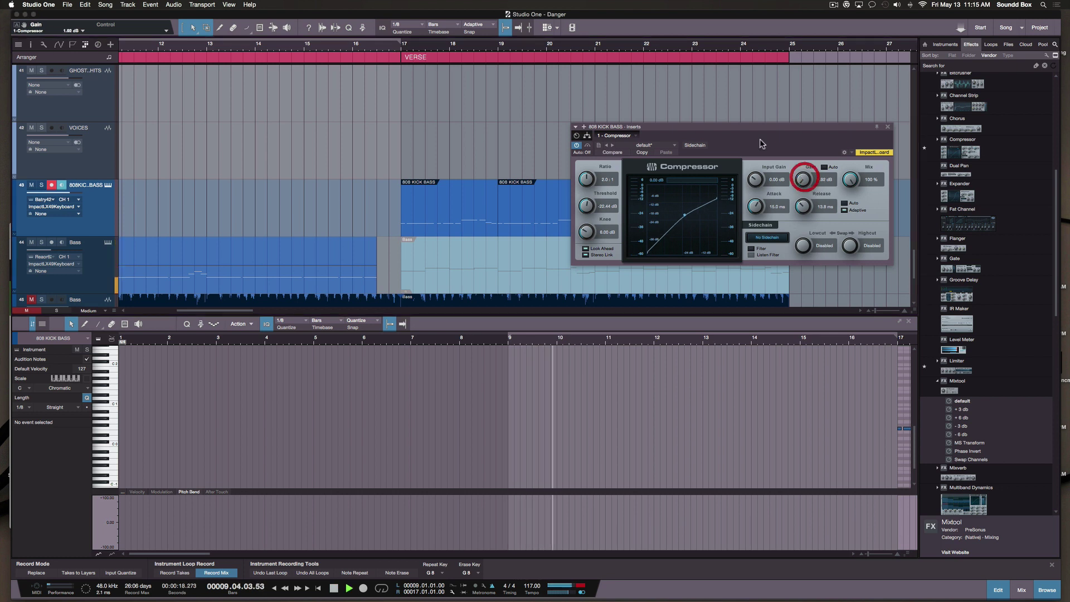
pyautogui.click(396, 46)
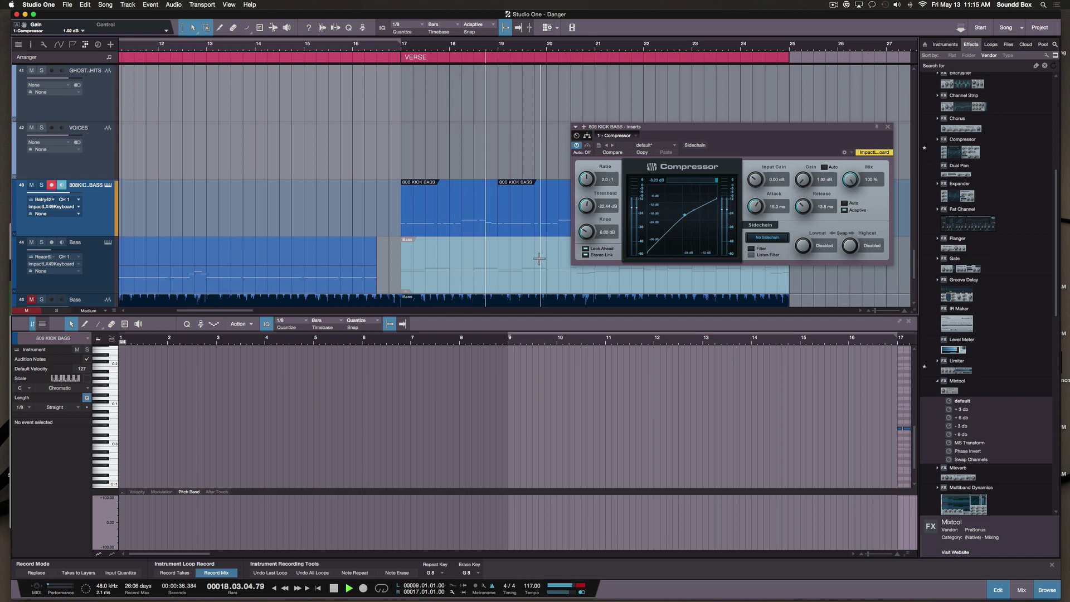
pyautogui.click(488, 216)
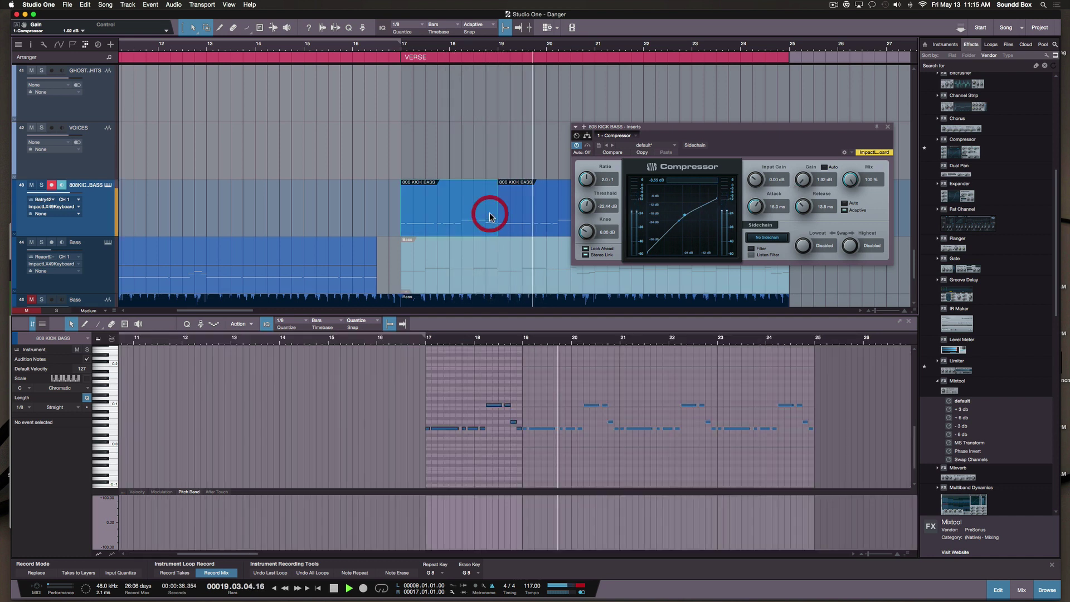
# Step: Delete the first short F0 note and extend the G0 note to end at bar 19
pyautogui.press('space')
pyautogui.click(513, 422)
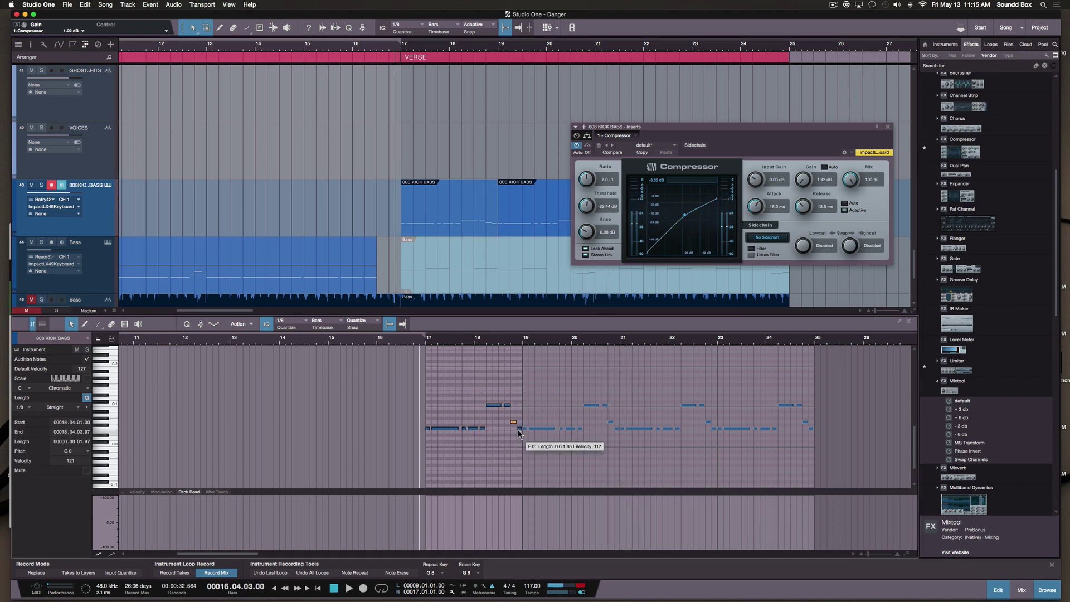
pyautogui.click(518, 429)
pyautogui.press('Delete')
pyautogui.press('Left')
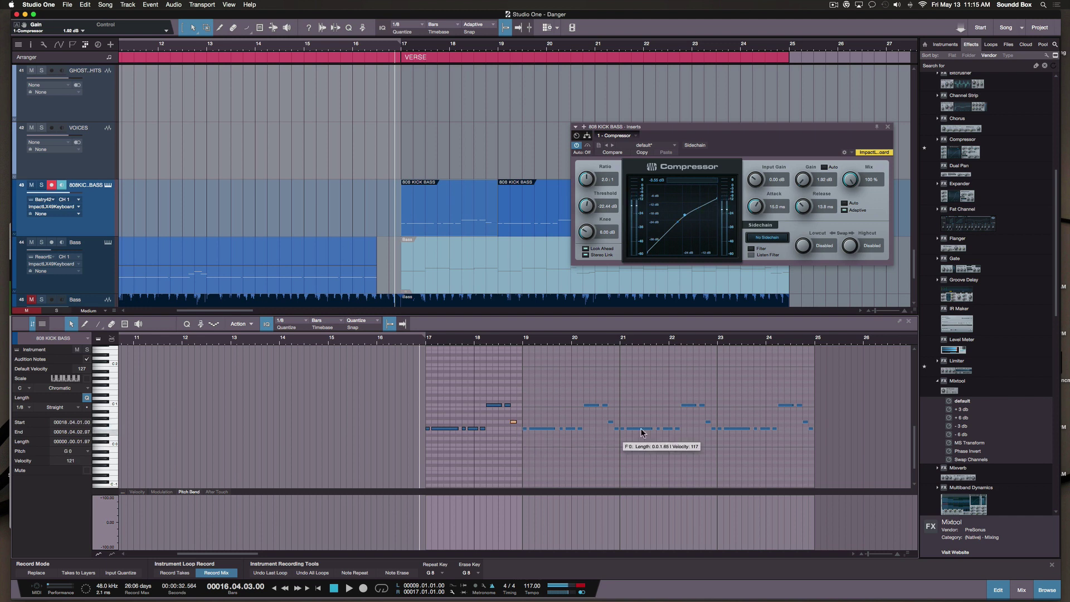
pyautogui.press('Delete')
pyautogui.press('Left')
pyautogui.press('super+z')
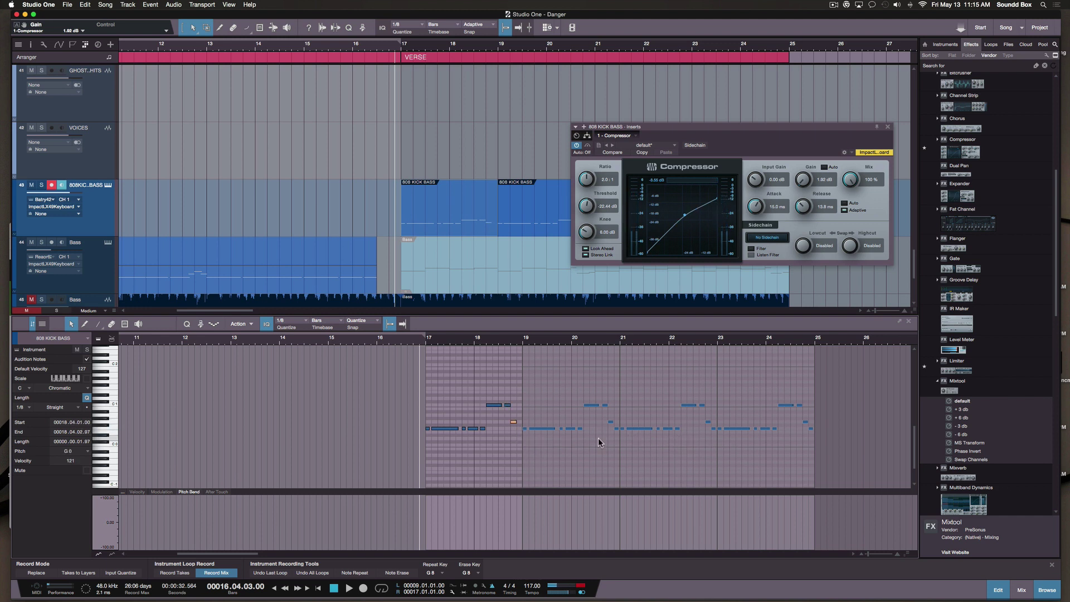
pyautogui.click(513, 422)
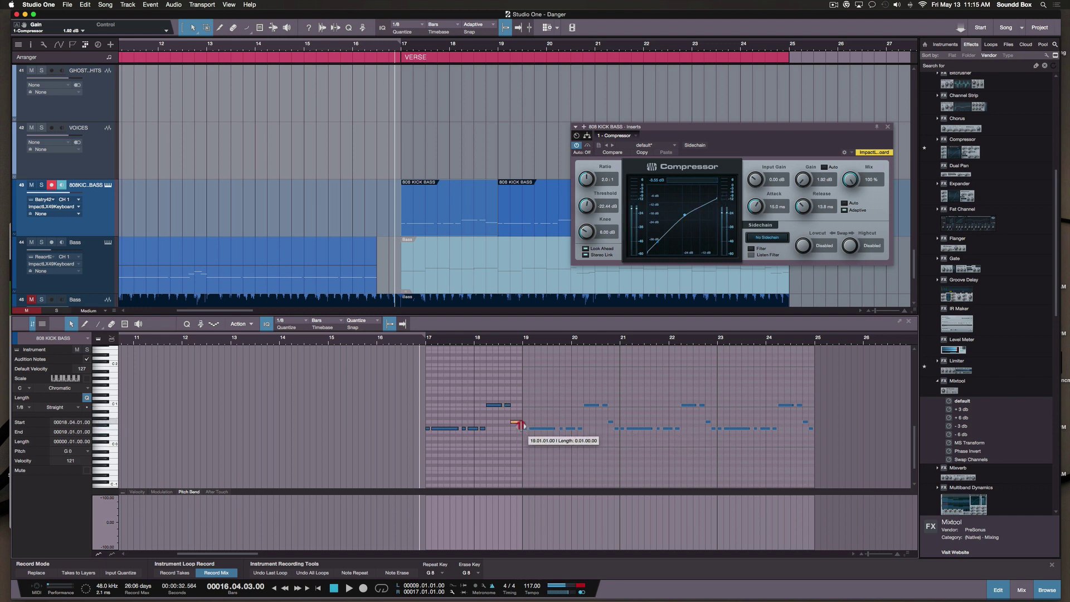
pyautogui.moveTo(517, 423); pyautogui.dragTo(522, 422)
# Step: Delete the short F0 notes near bars 21 and 24.4, and extend notes to bars 21 and 23
pyautogui.click(616, 428)
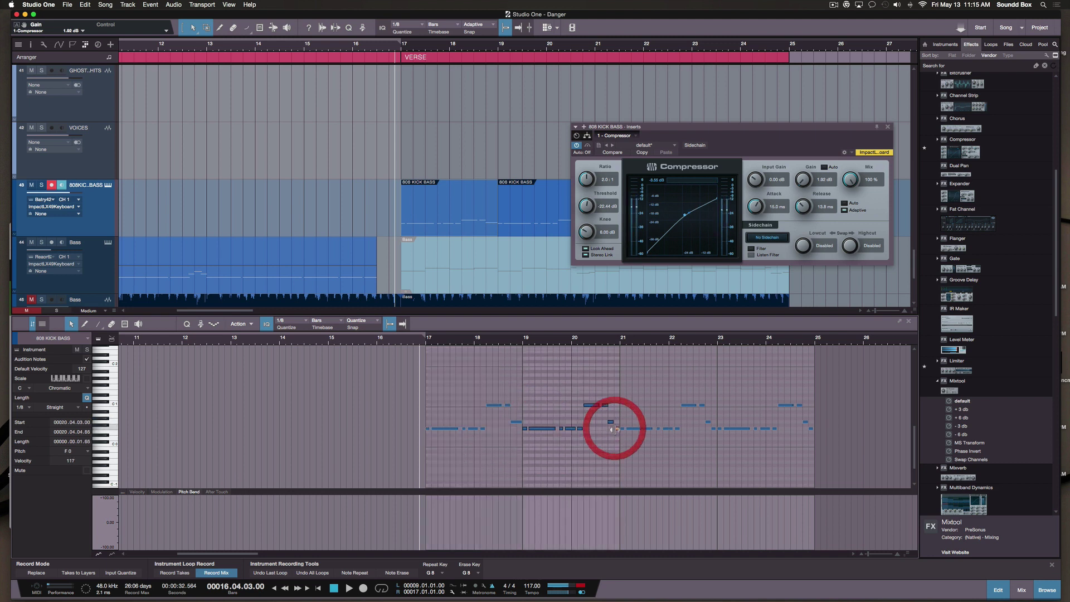
pyautogui.press('Delete')
pyautogui.click(610, 421)
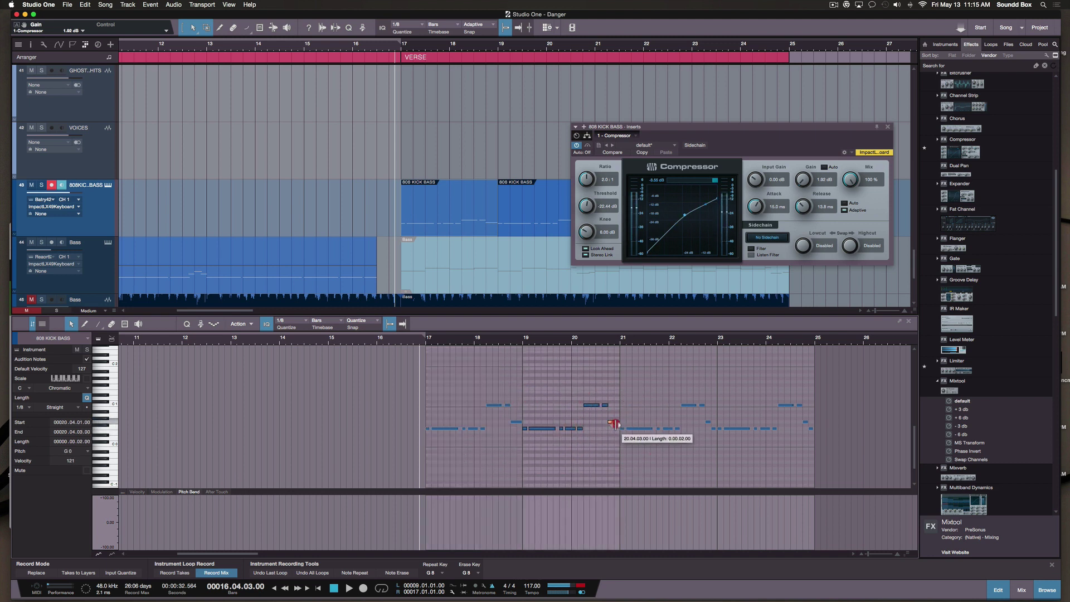
pyautogui.moveTo(613, 422); pyautogui.dragTo(620, 422)
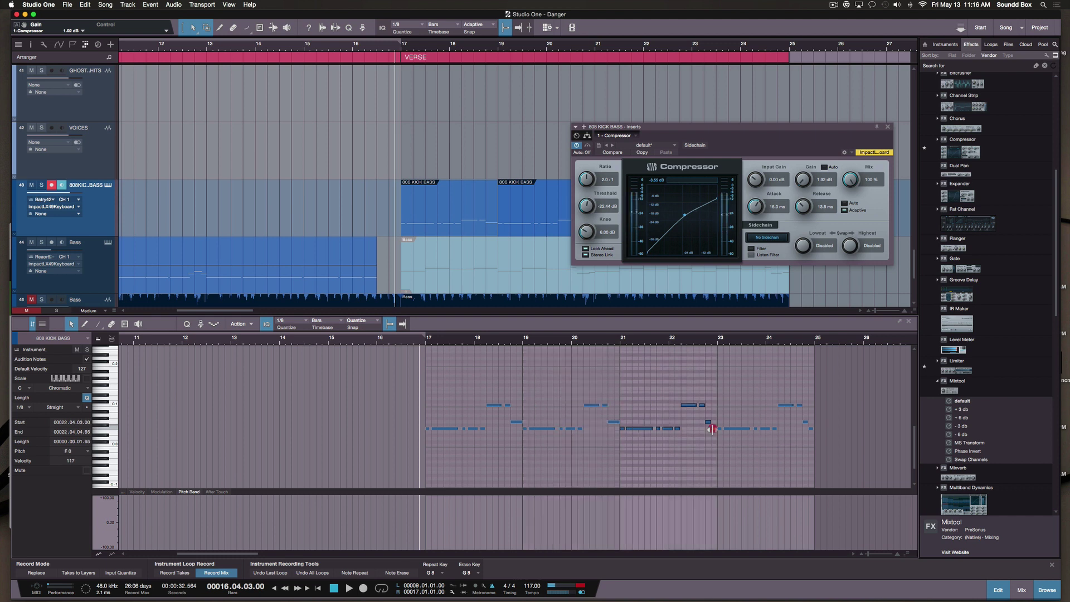
pyautogui.click(708, 422)
pyautogui.moveTo(710, 422); pyautogui.dragTo(715, 423)
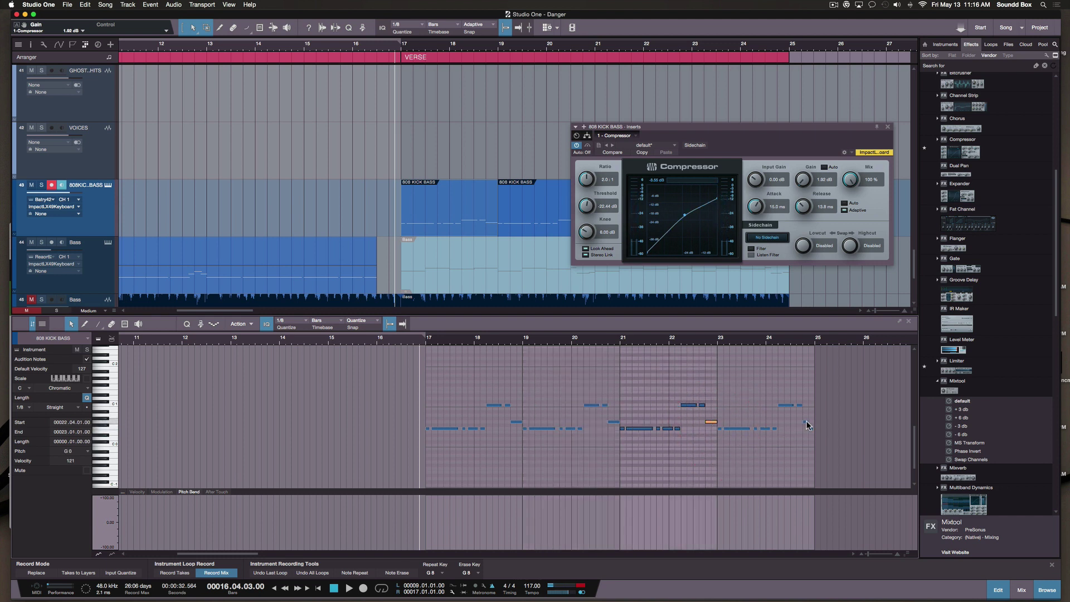
pyautogui.click(810, 429)
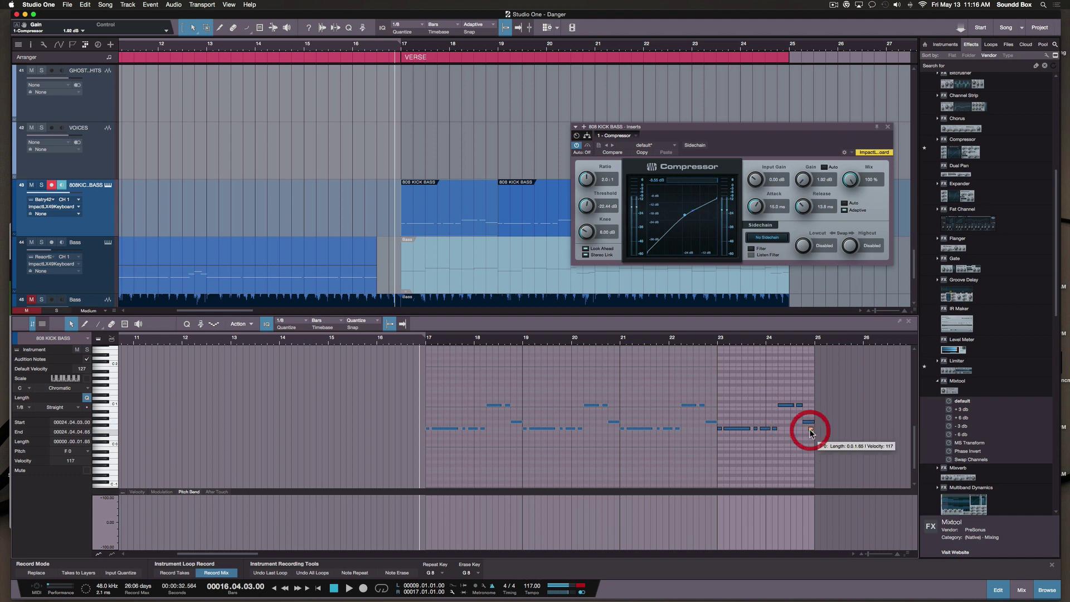
pyautogui.hotkey('ctrl', 'z')
# Step: Audition the edited bass line and close the Compressor window
pyautogui.press('space')
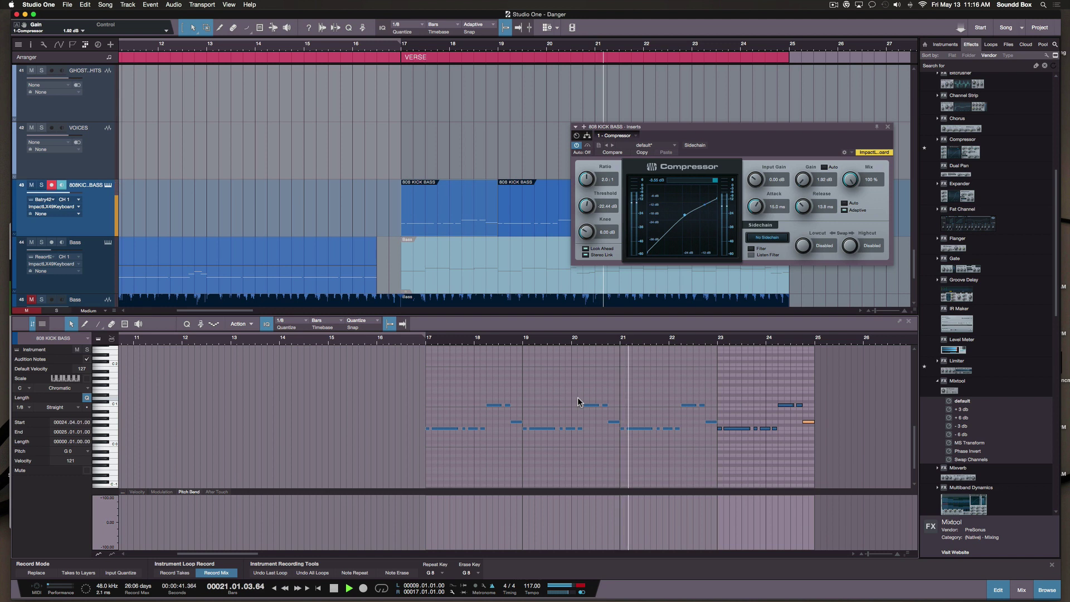
pyautogui.press('space')
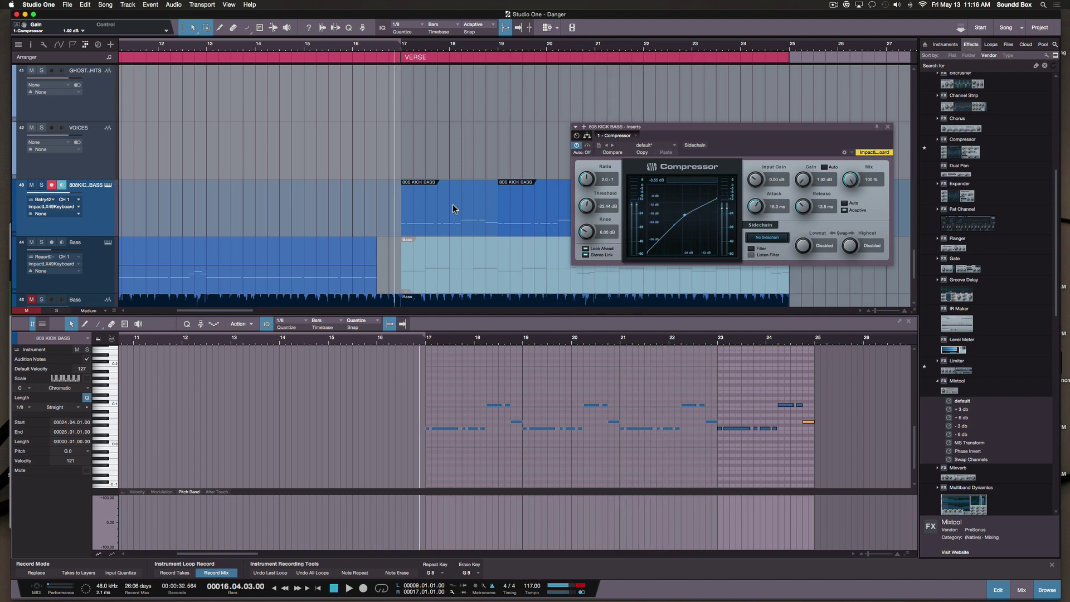
pyautogui.moveTo(762, 129); pyautogui.dragTo(782, 192)
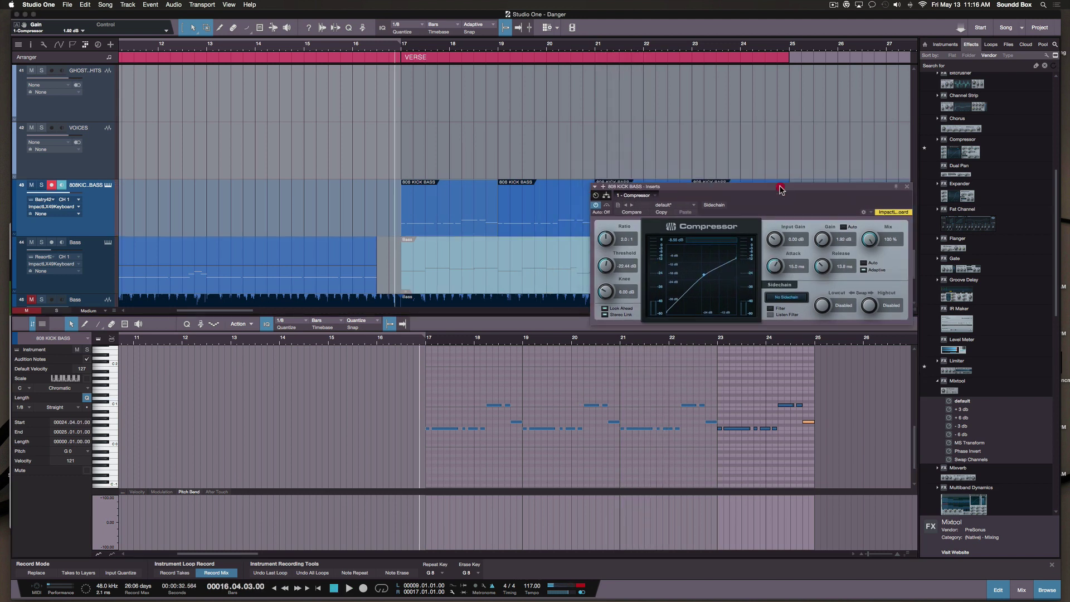
pyautogui.click(907, 188)
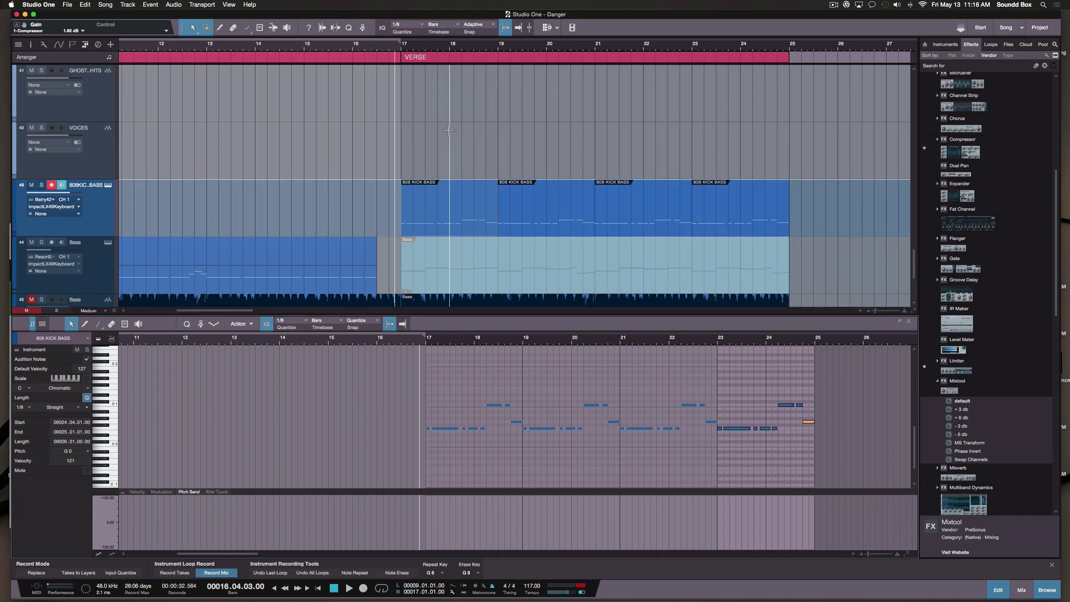
# Step: Scroll to the Tape Stop FX tracks at bar 7 and open the Mixer with F3
pyautogui.scroll(3, 449, 130)
pyautogui.scroll(-6, 449, 130)
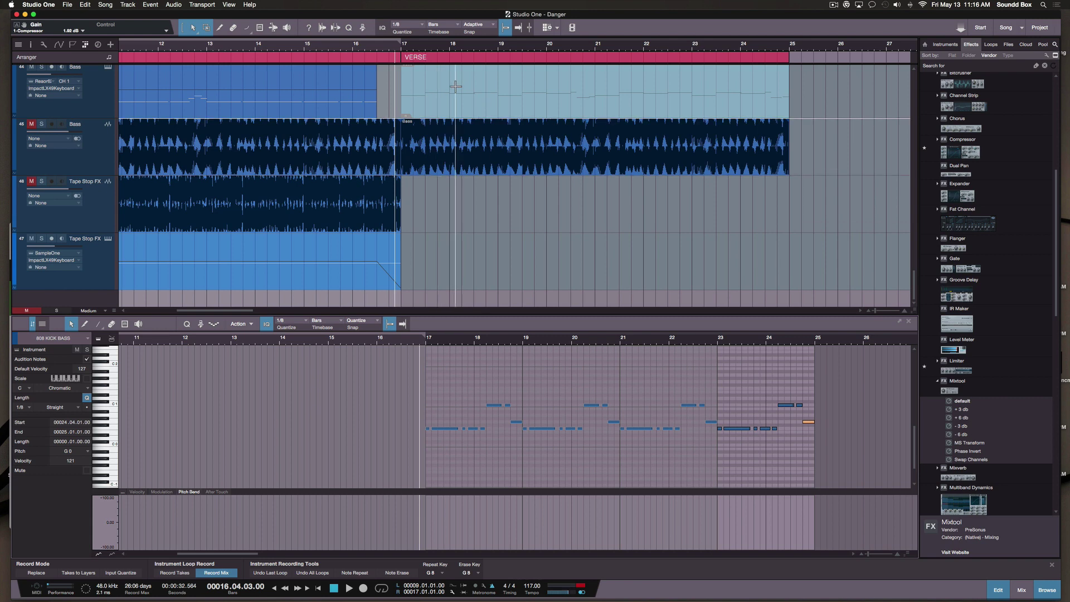
pyautogui.hscroll(-10, 351, 206)
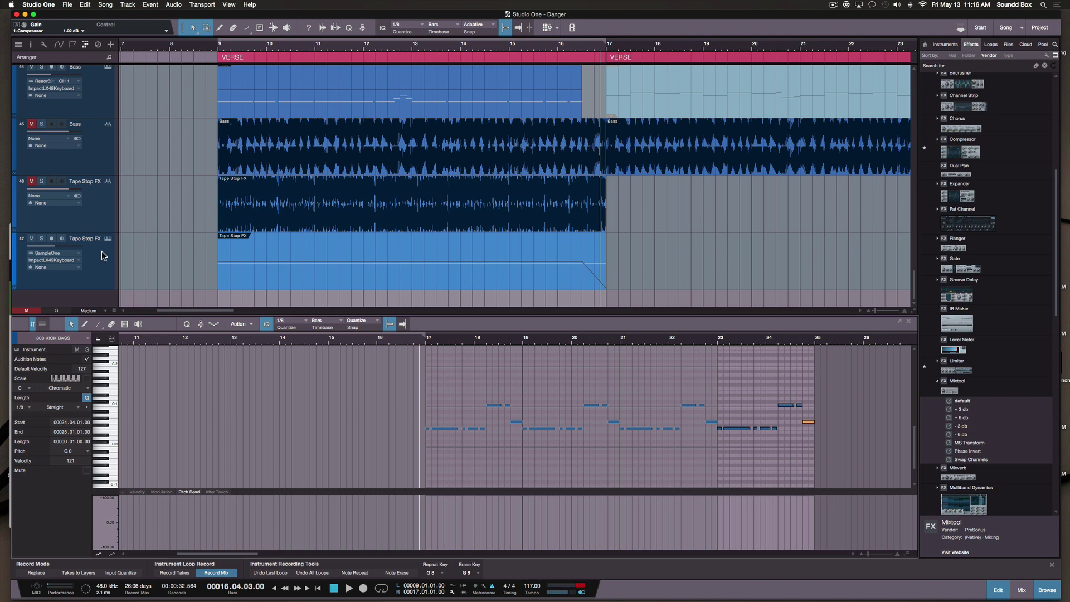
pyautogui.press('F3')
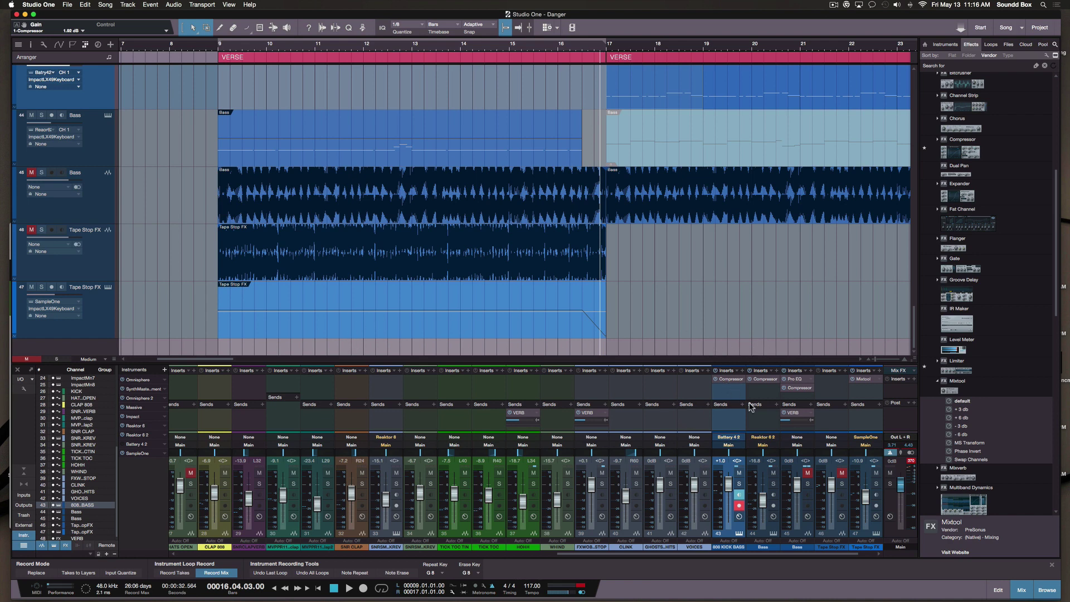
# Step: Select the Bass channel in the Mixer and open its Pro EQ insert window
pyautogui.click(734, 383)
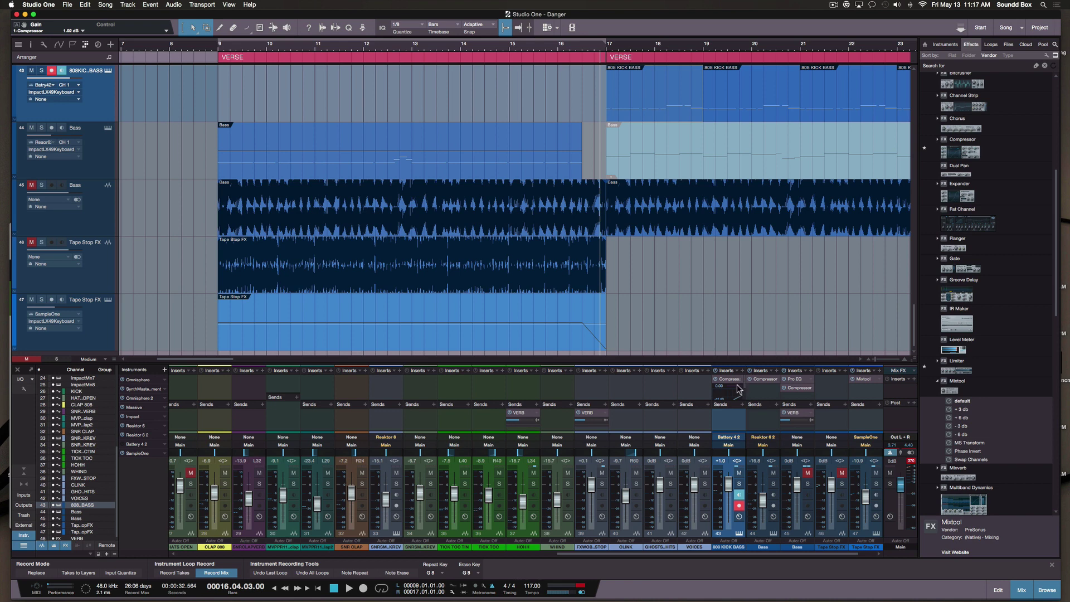
pyautogui.click(768, 383)
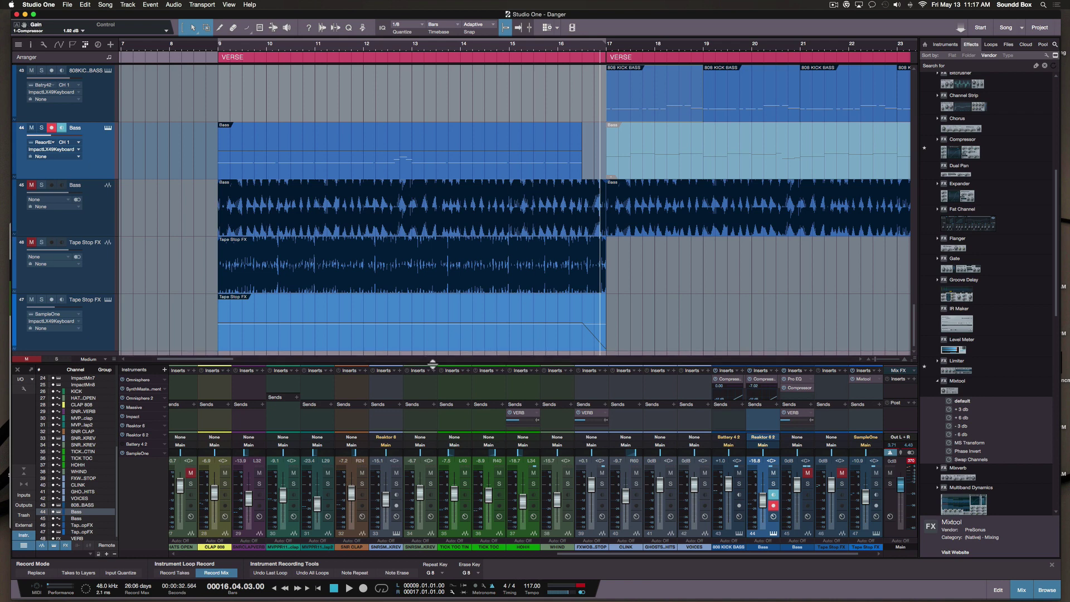
pyautogui.click(524, 416)
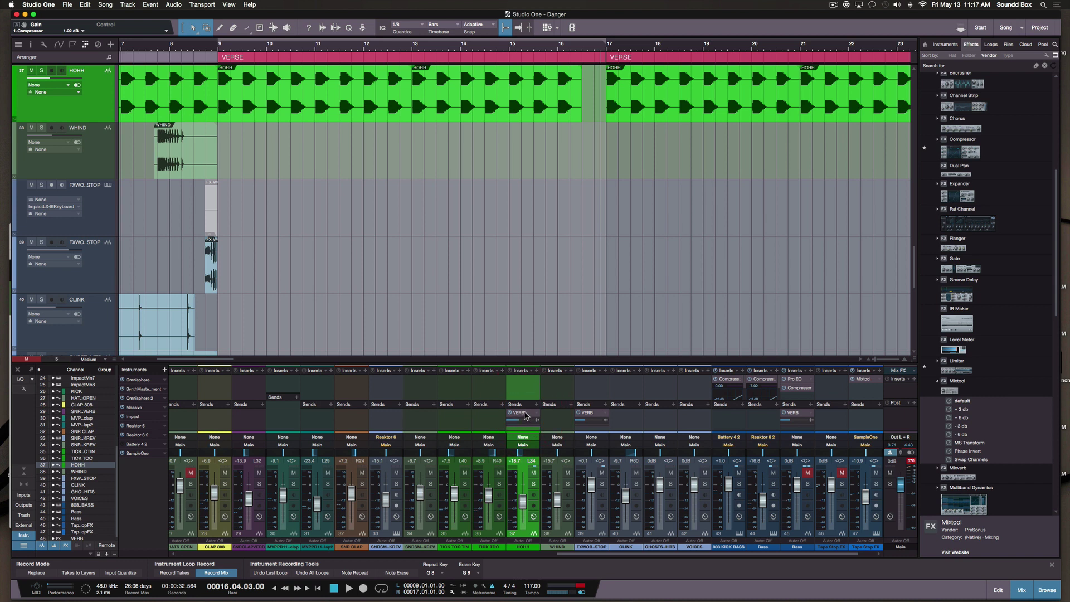
pyautogui.hscroll(1, 685, 419)
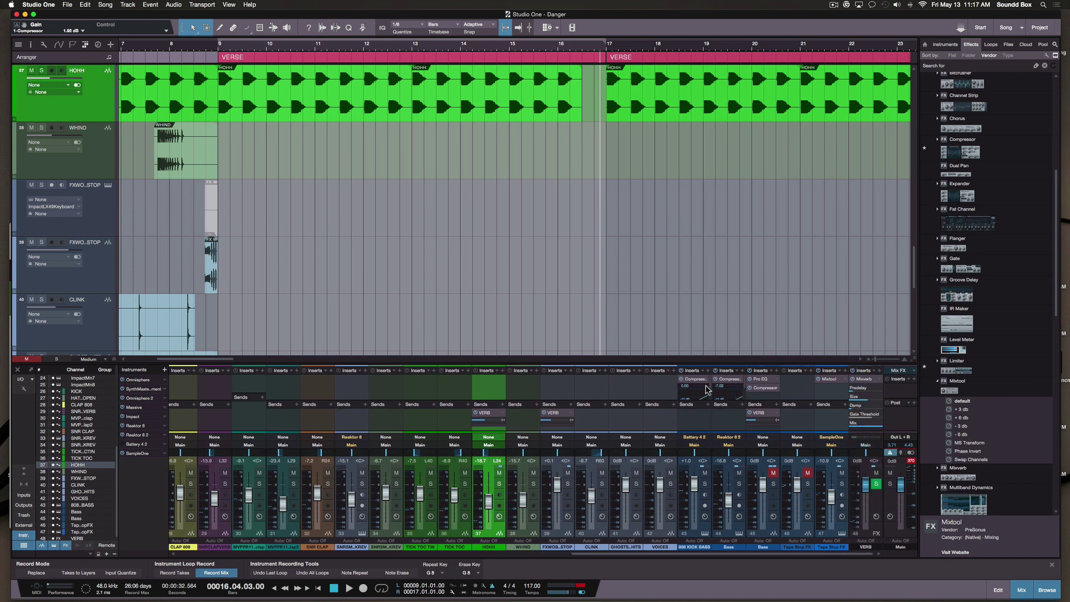
pyautogui.click(764, 381)
pyautogui.click(765, 381)
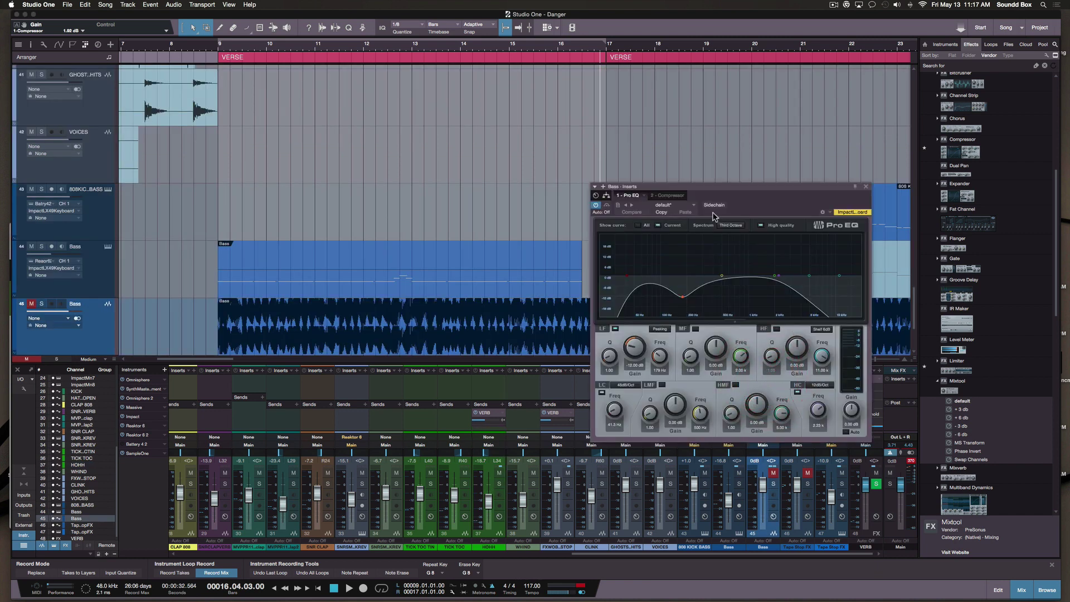
# Step: Move the Bass Pro EQ window aside and check its LF gain (-12.00 dB), MF gain and HMF Q
pyautogui.moveTo(718, 191); pyautogui.dragTo(591, 117)
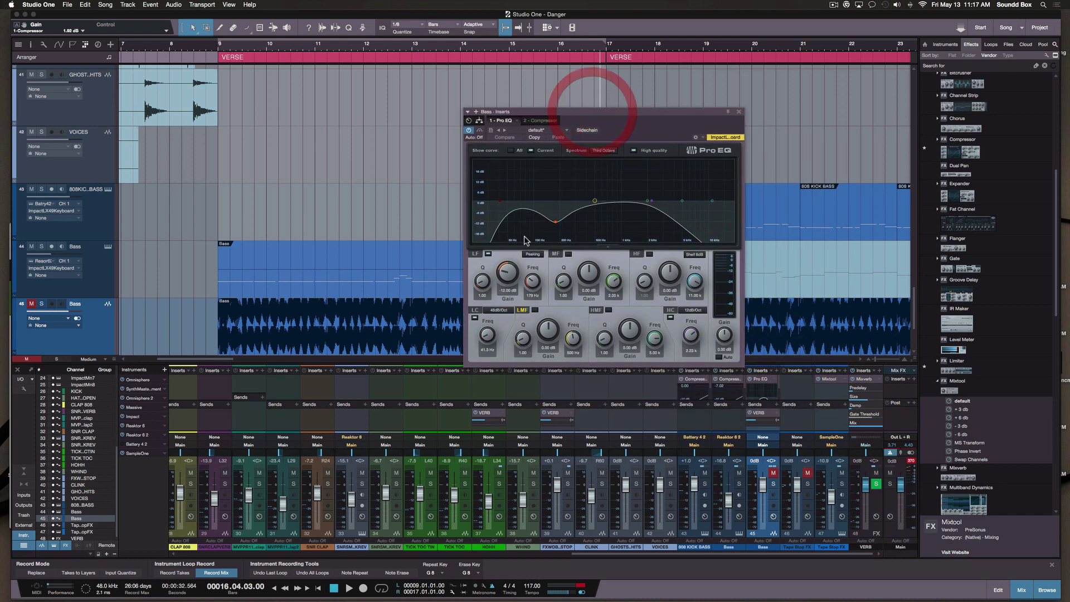
pyautogui.click(509, 280)
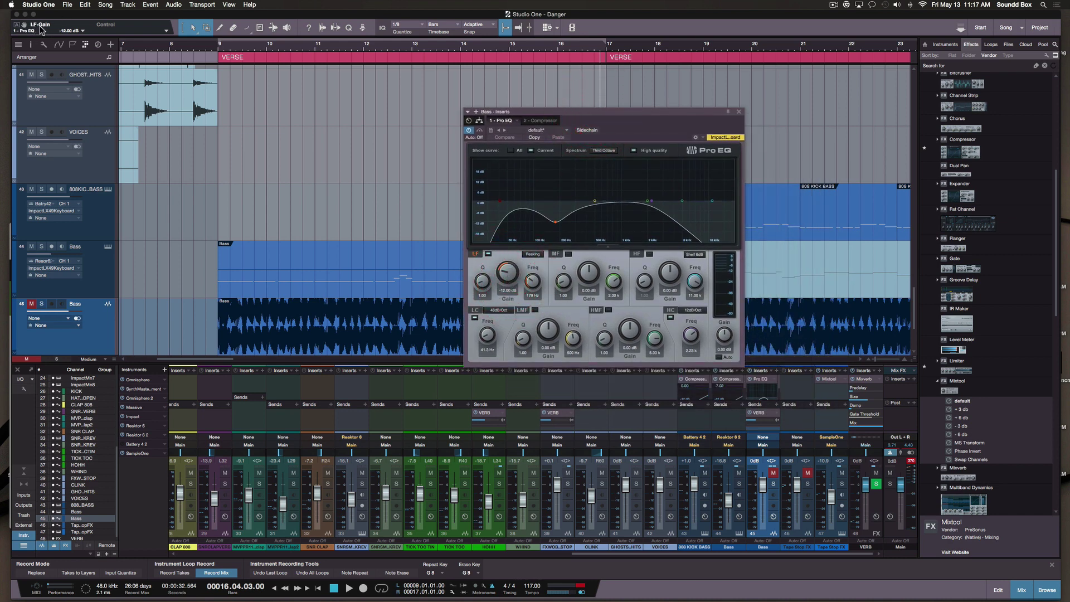
pyautogui.click(590, 280)
pyautogui.click(605, 341)
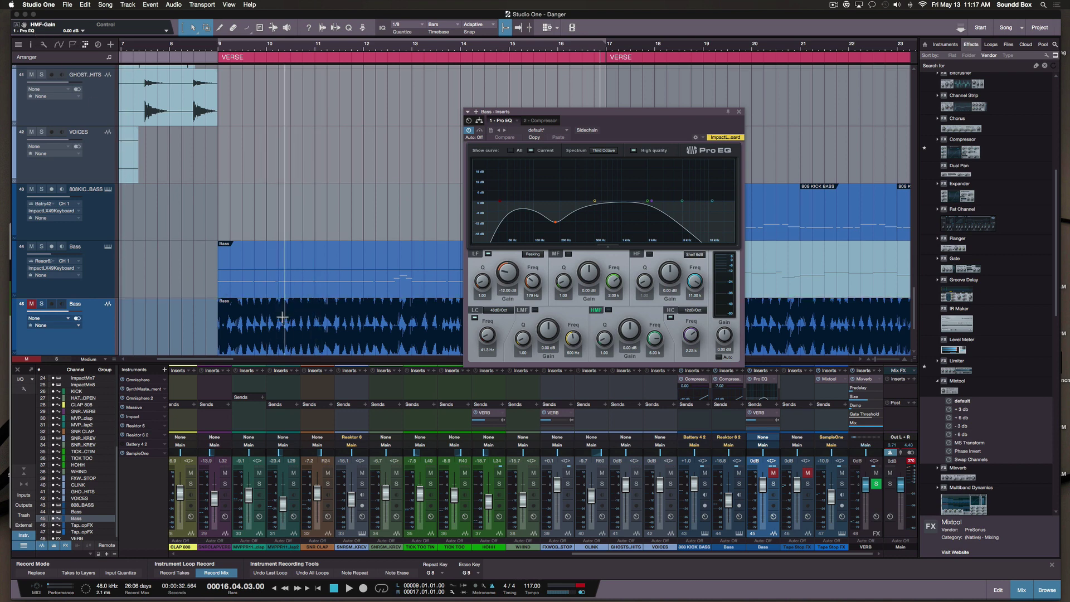
# Step: Scroll the arrangement down to bring the Tape Stop FX tracks below Bass into view
pyautogui.scroll(-5, 133, 304)
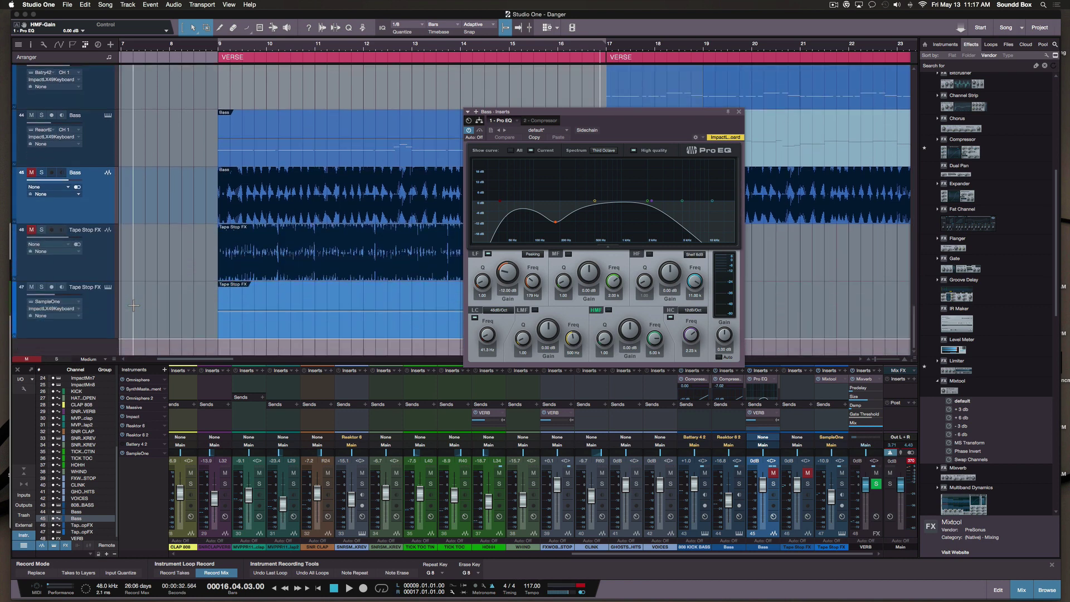
pyautogui.scroll(1, 135, 304)
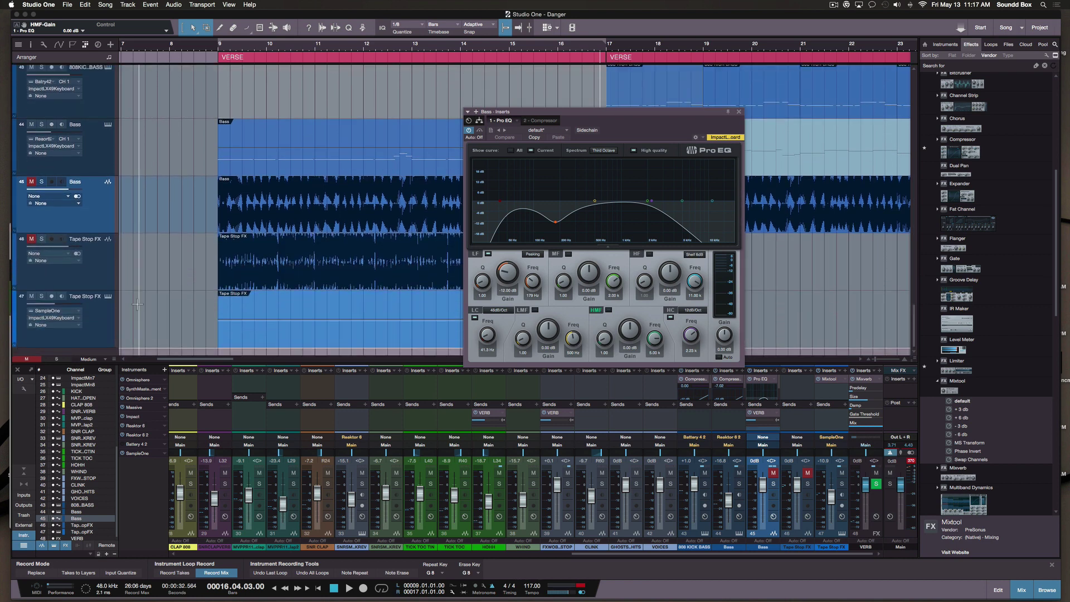
pyautogui.scroll(-1, 158, 296)
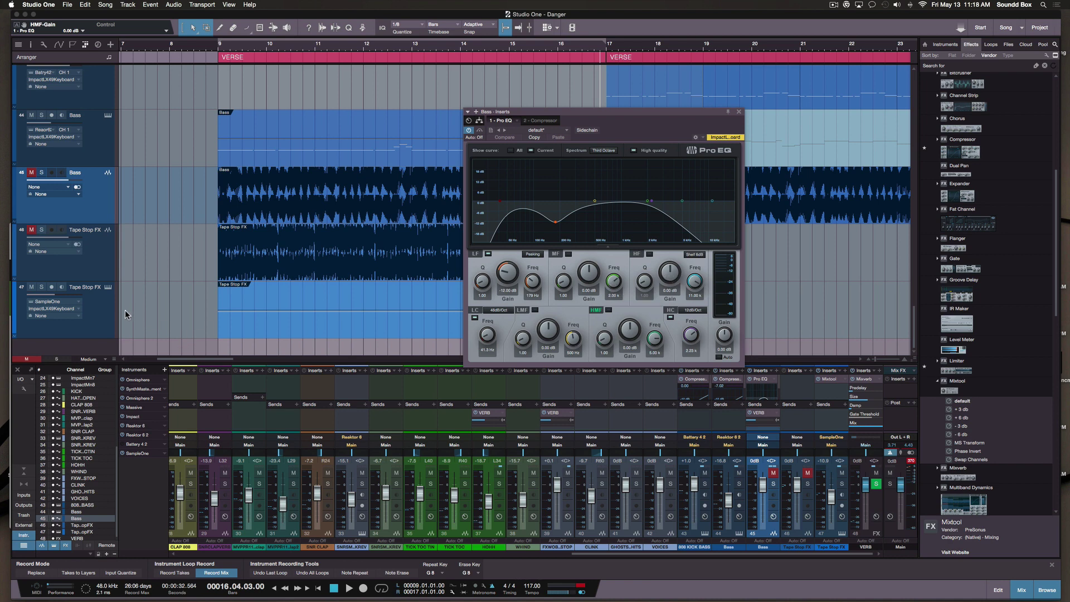
pyautogui.scroll(1, 93, 265)
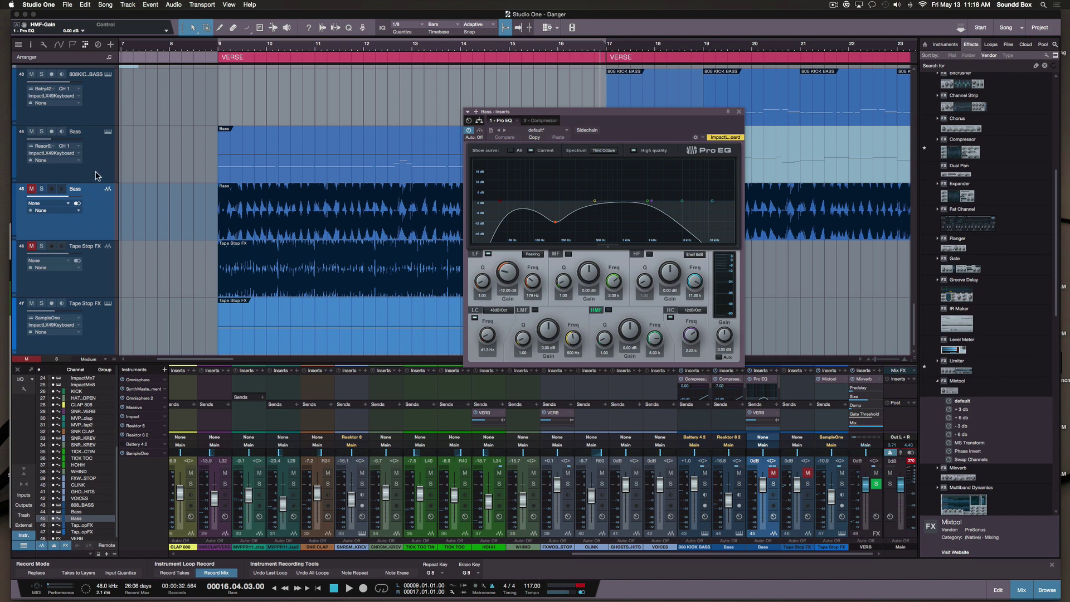
pyautogui.hscroll(8, 131, 246)
pyautogui.scroll(-1, 131, 251)
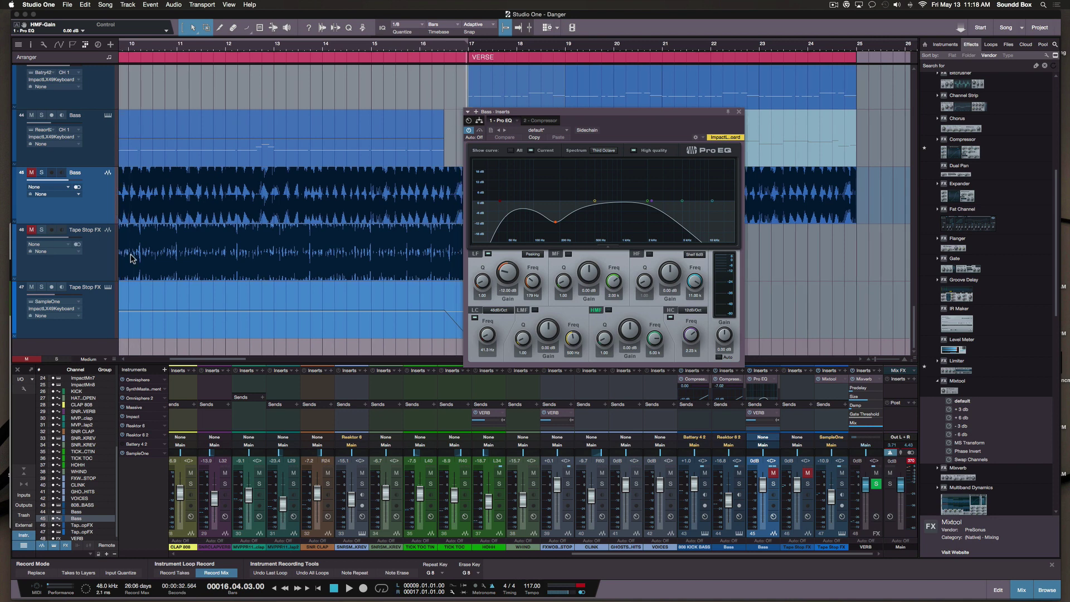
pyautogui.hscroll(-3, 131, 258)
# Step: Select Tape Stop FX track 47 and show its automation, keeping the Mixtool Gain lane
pyautogui.click(98, 318)
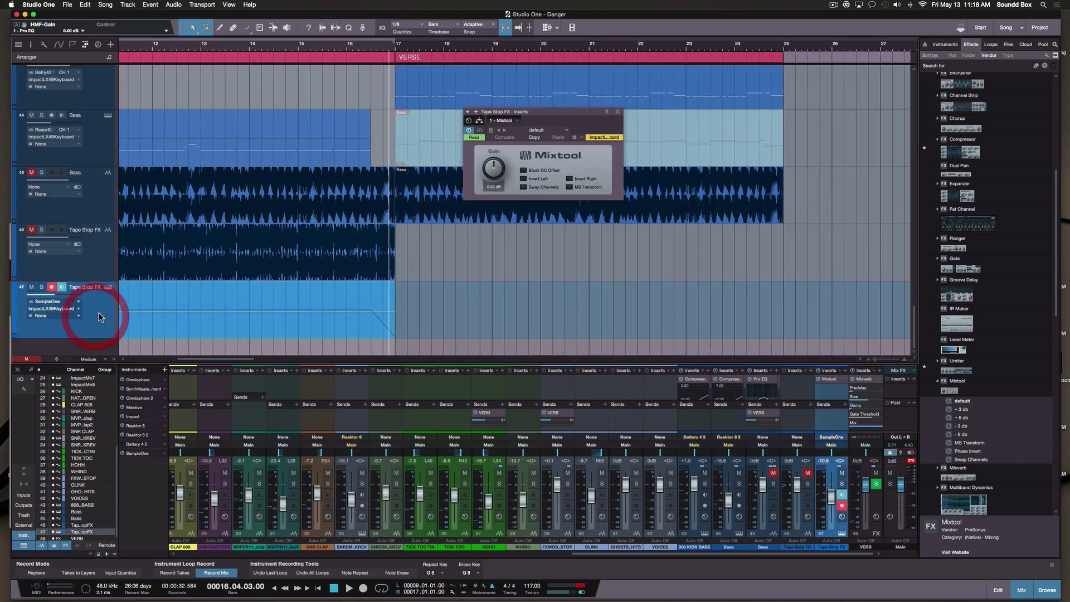
pyautogui.press('a')
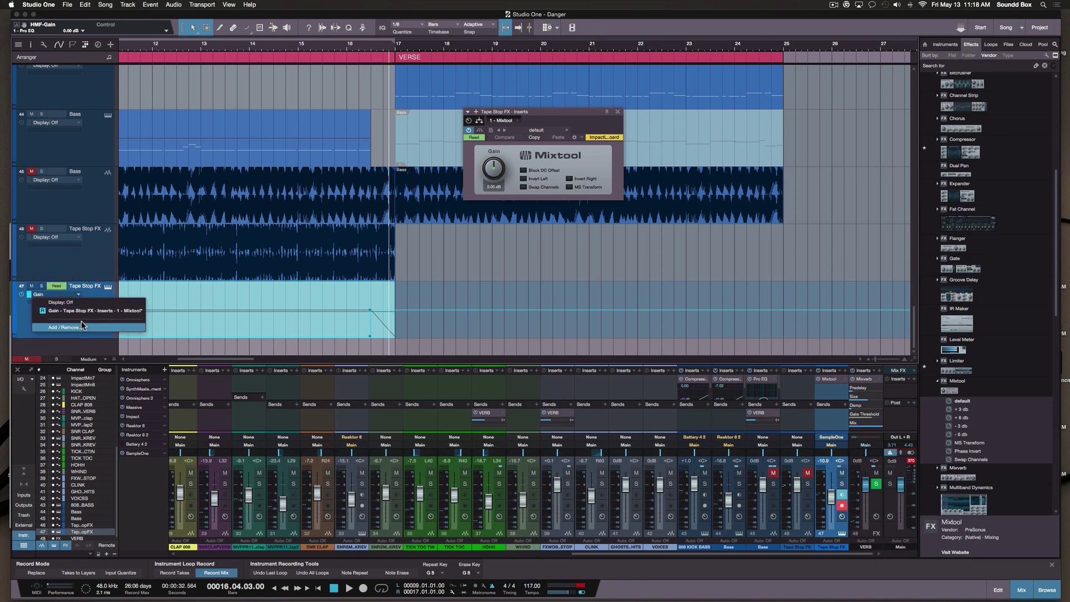
pyautogui.click(30, 326)
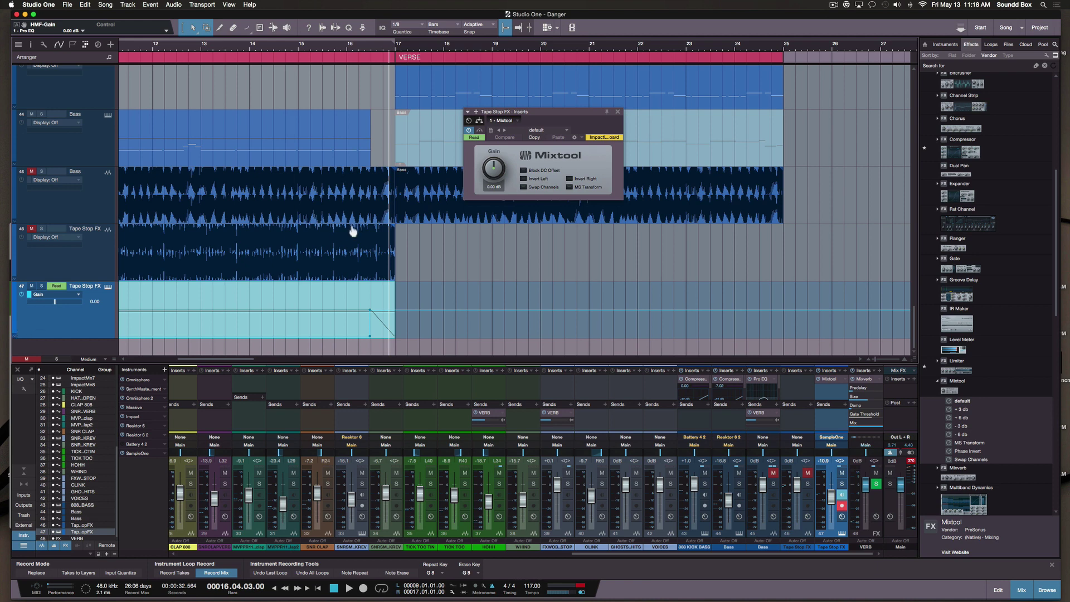
# Step: Switch on Mixtool's Invert Left and add a Left Phase Invert automation lane to track 47
pyautogui.click(524, 179)
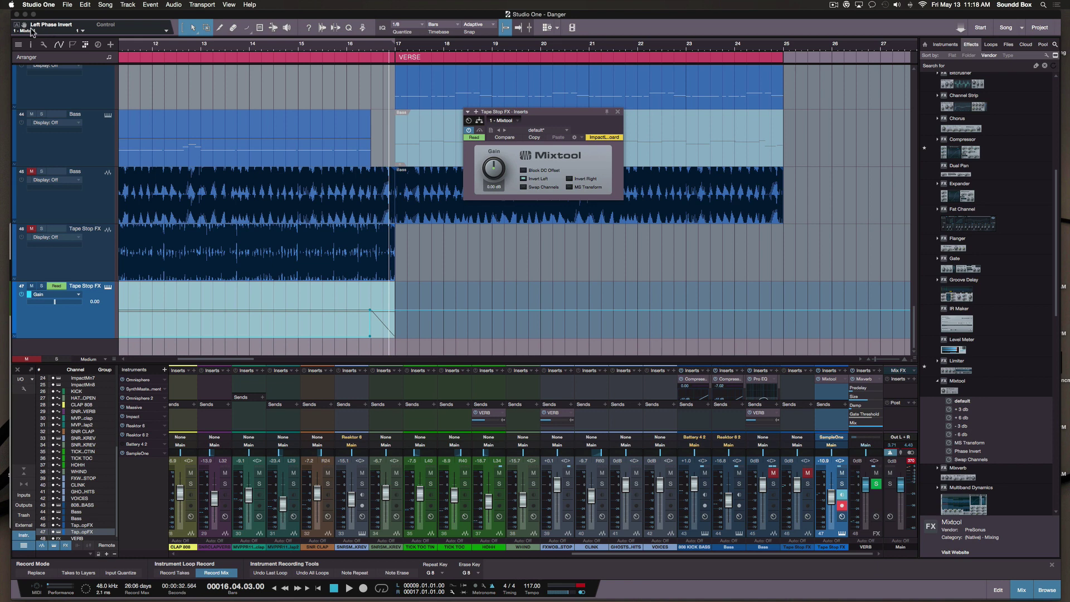
pyautogui.moveTo(26, 31); pyautogui.dragTo(259, 304)
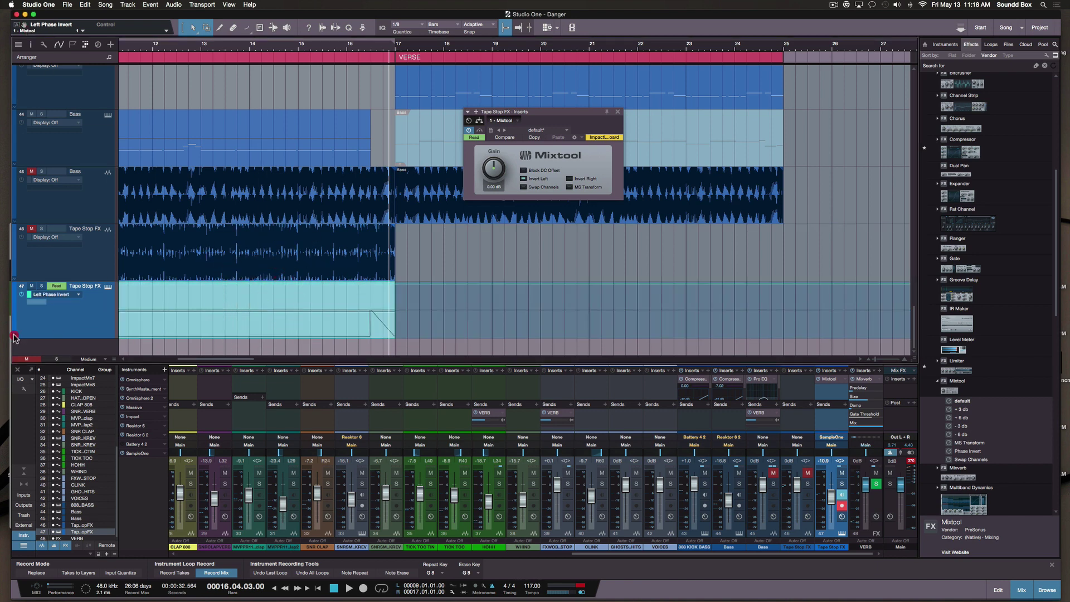
pyautogui.click(35, 322)
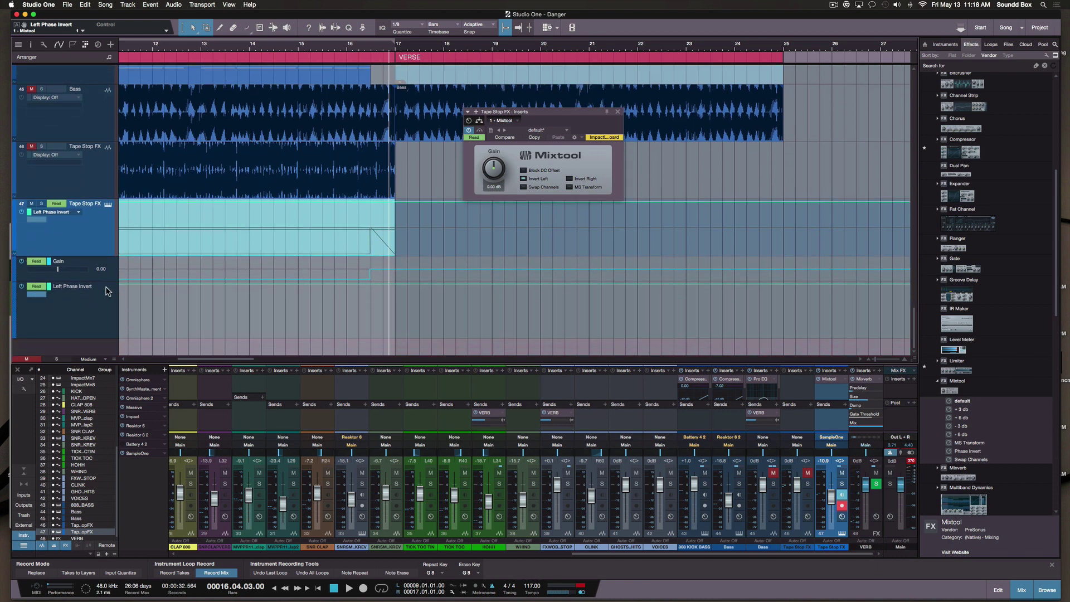
pyautogui.click(100, 308)
pyautogui.click(98, 276)
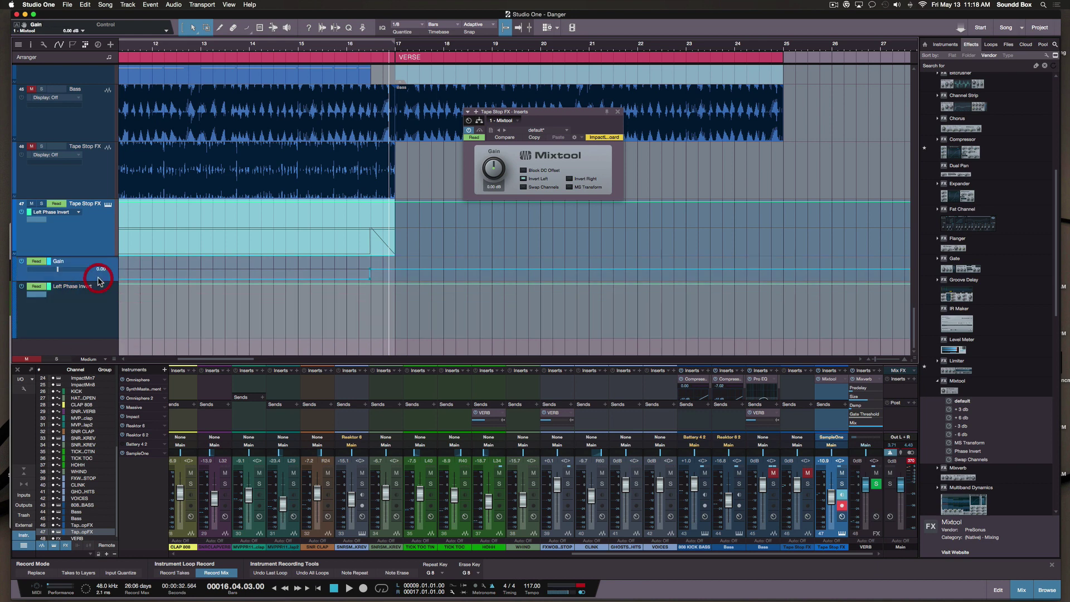
pyautogui.click(98, 311)
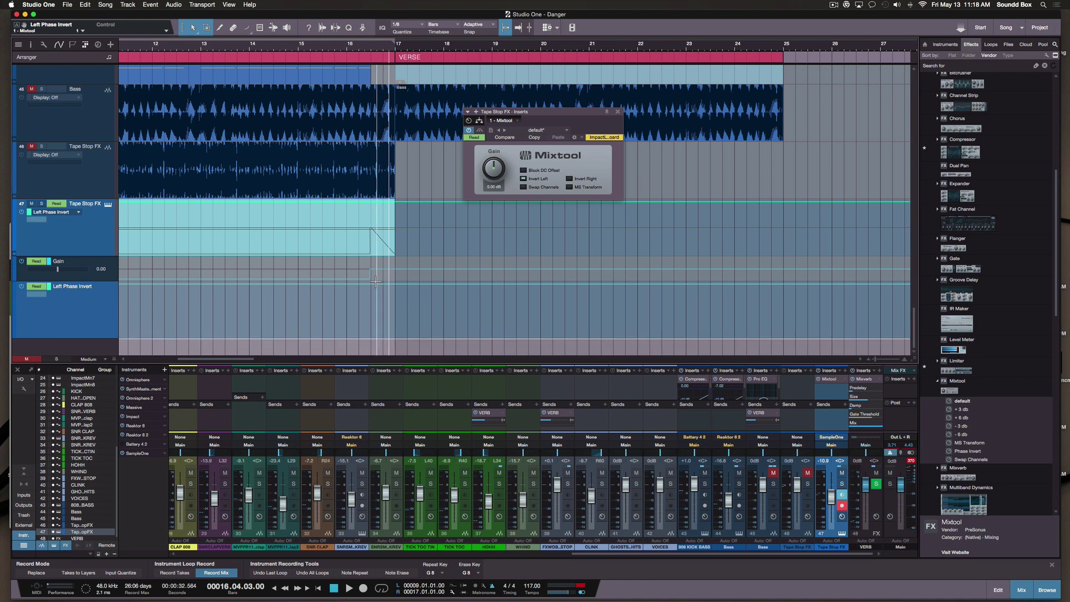
pyautogui.click(81, 300)
pyautogui.click(67, 212)
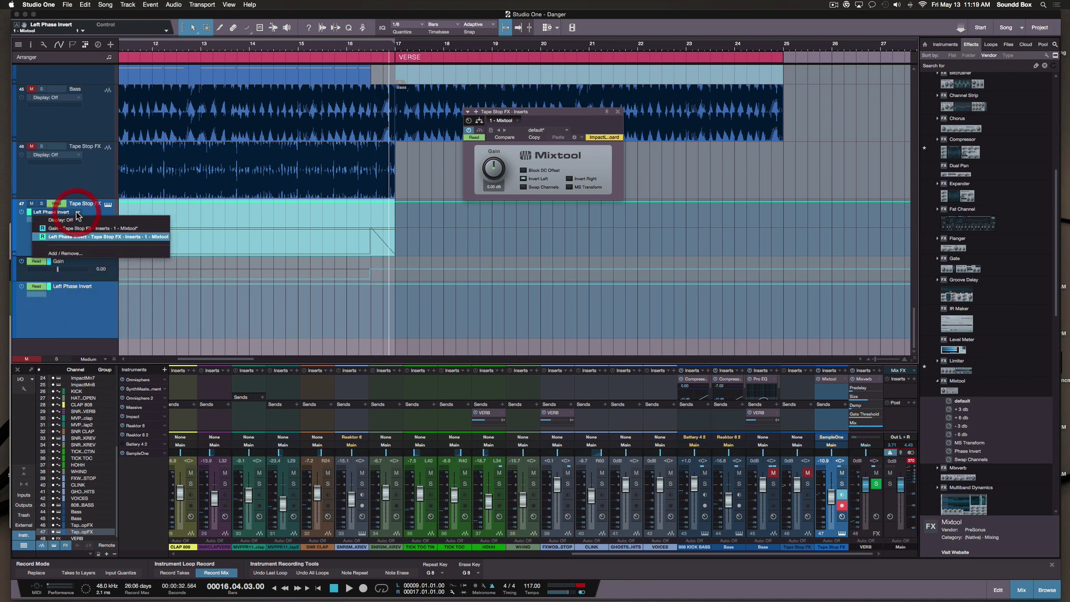
pyautogui.click(95, 228)
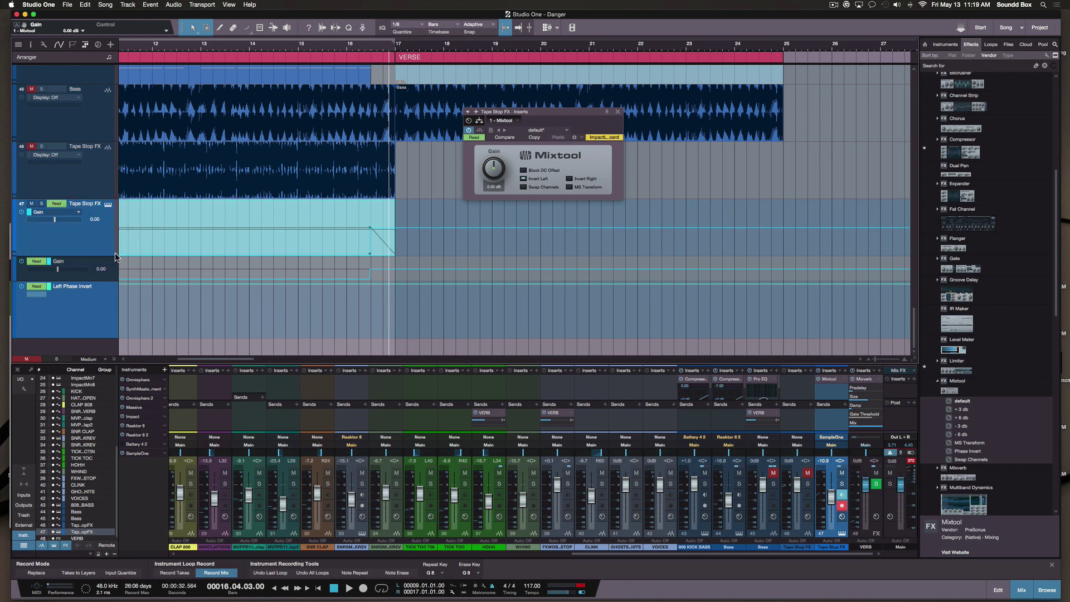
pyautogui.click(16, 254)
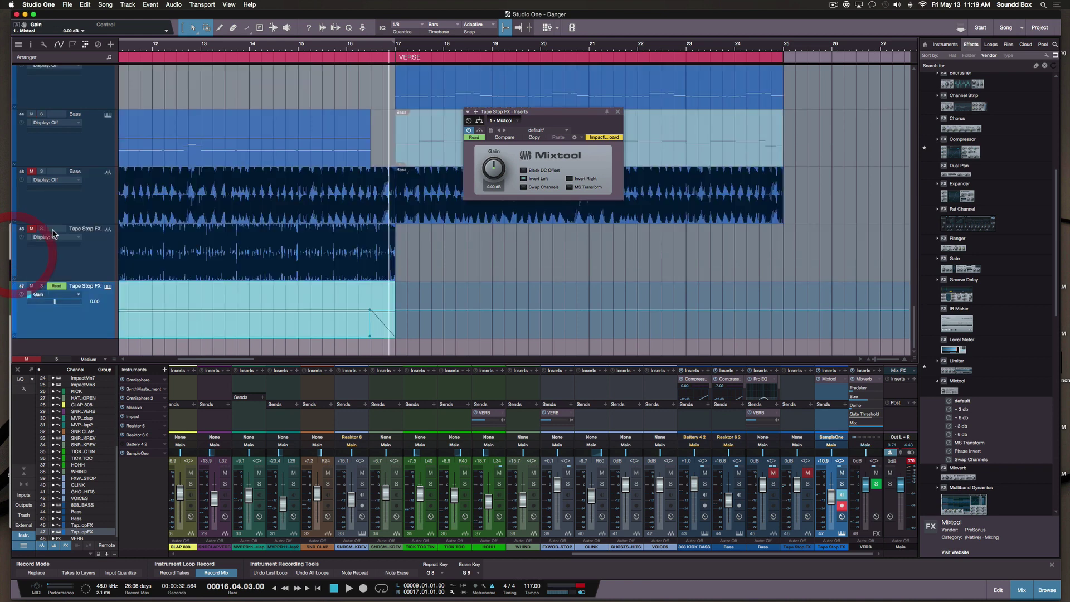
pyautogui.click(78, 295)
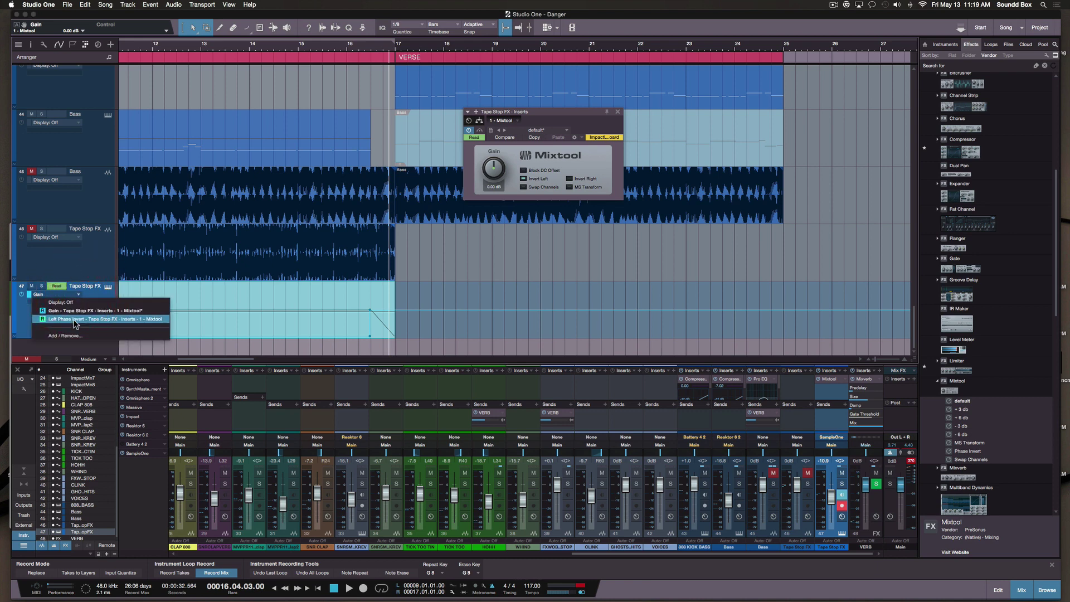
pyautogui.click(76, 319)
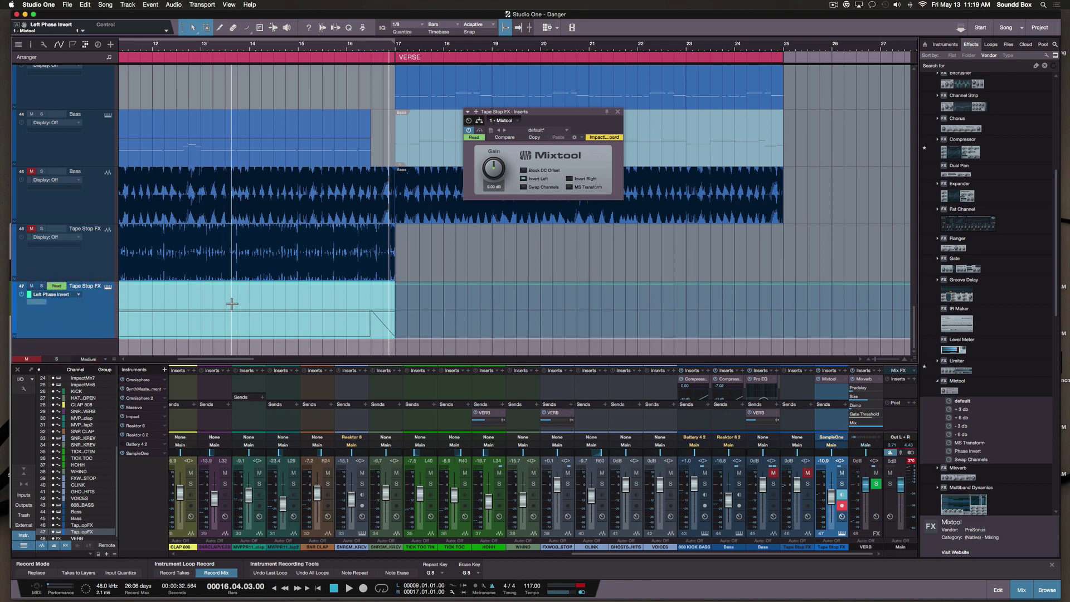
pyautogui.click(22, 334)
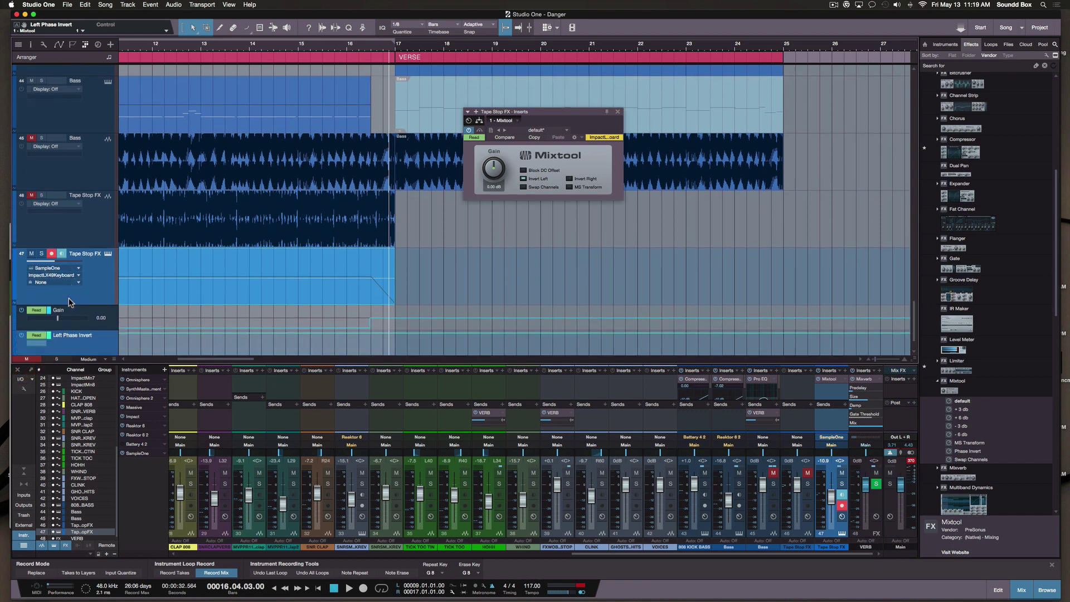
pyautogui.scroll(-2, 69, 303)
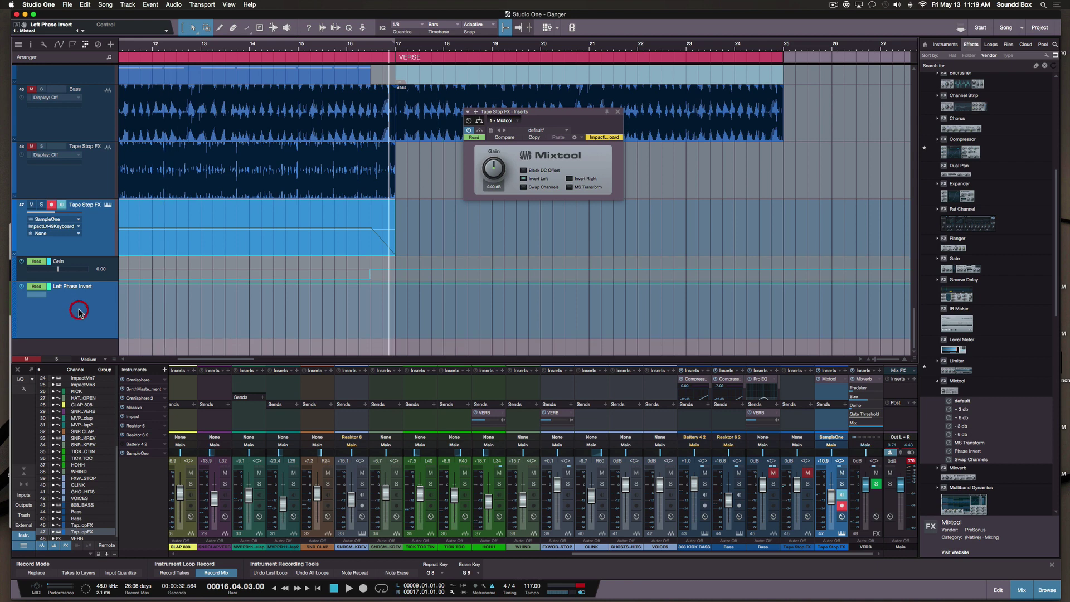
# Step: Turn off Invert Left, remove track 47's Left Phase Invert lane, and collapse the remaining Gain lane
pyautogui.click(20, 287)
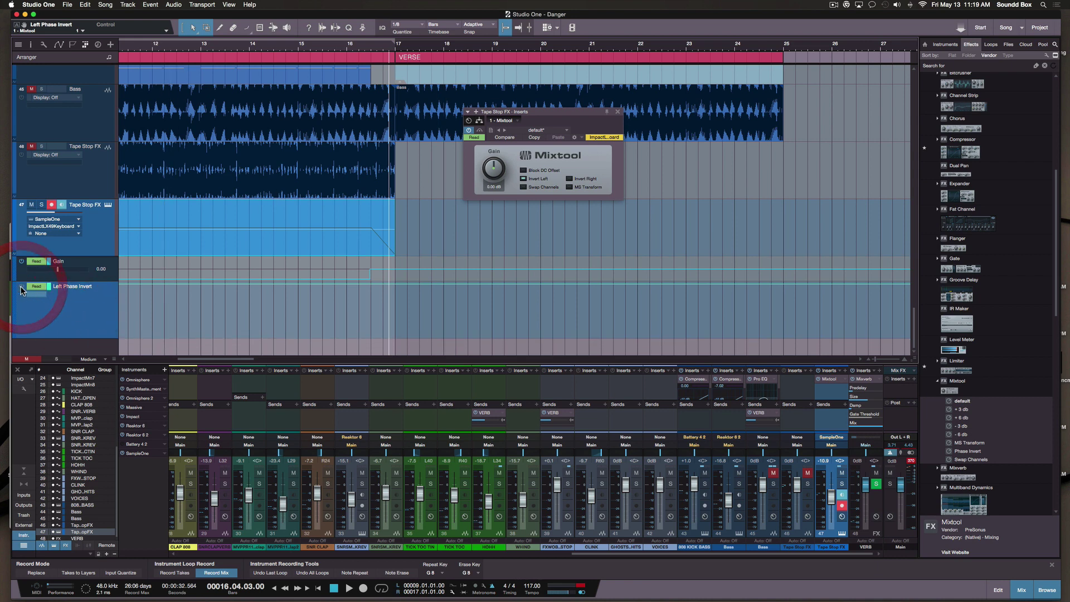
pyautogui.click(523, 178)
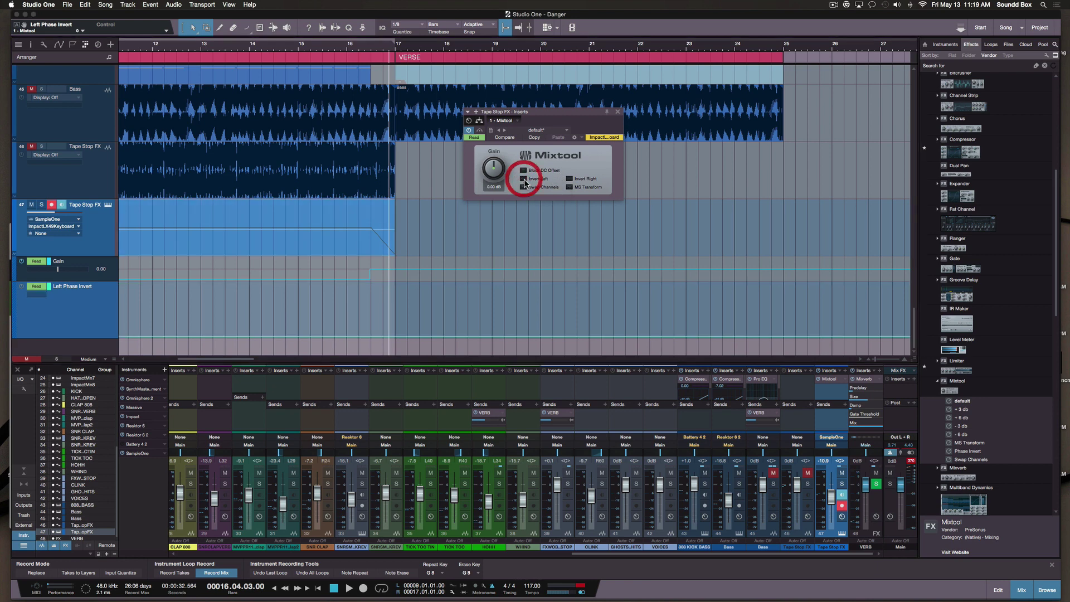
pyautogui.rightClick(74, 305)
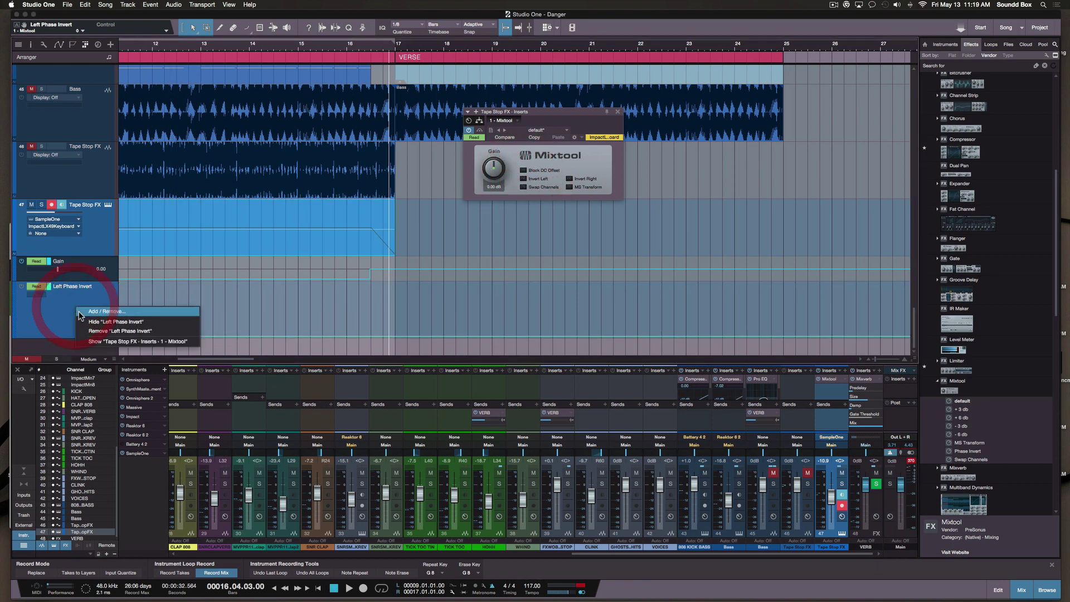
pyautogui.click(112, 333)
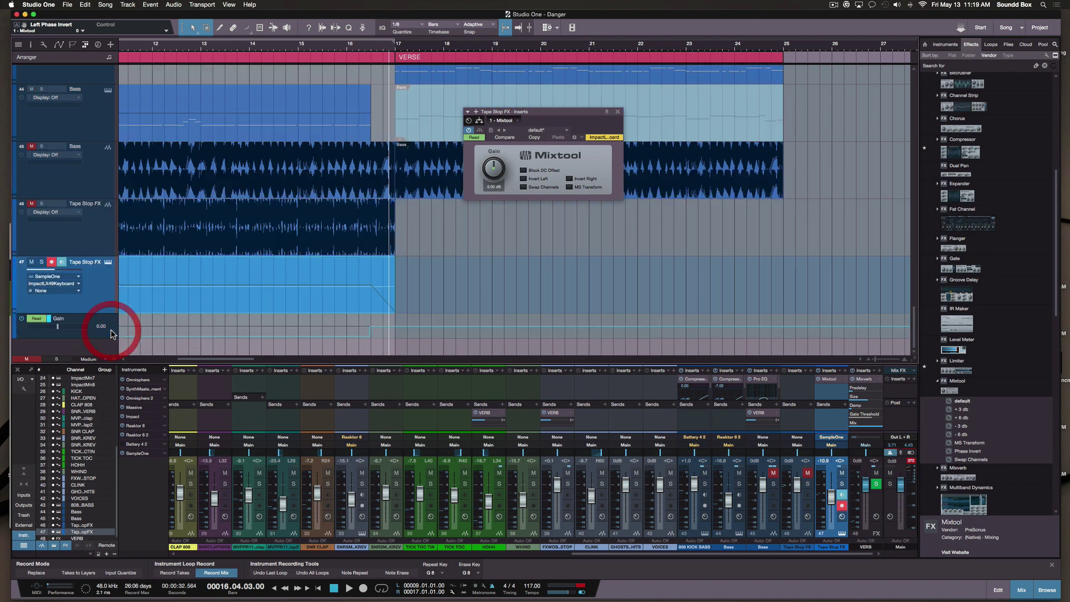
pyautogui.click(15, 316)
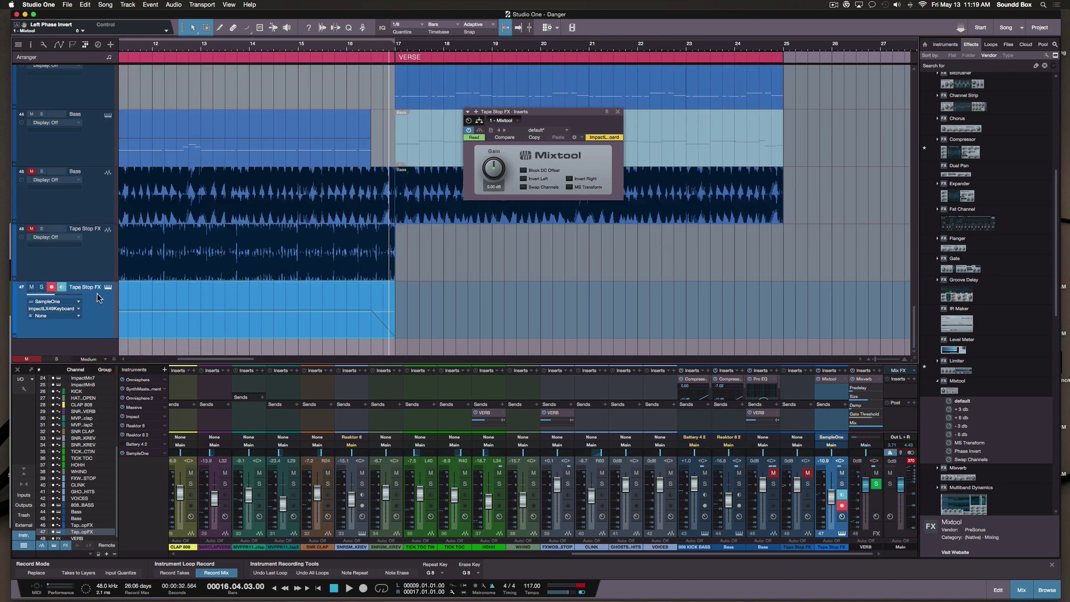